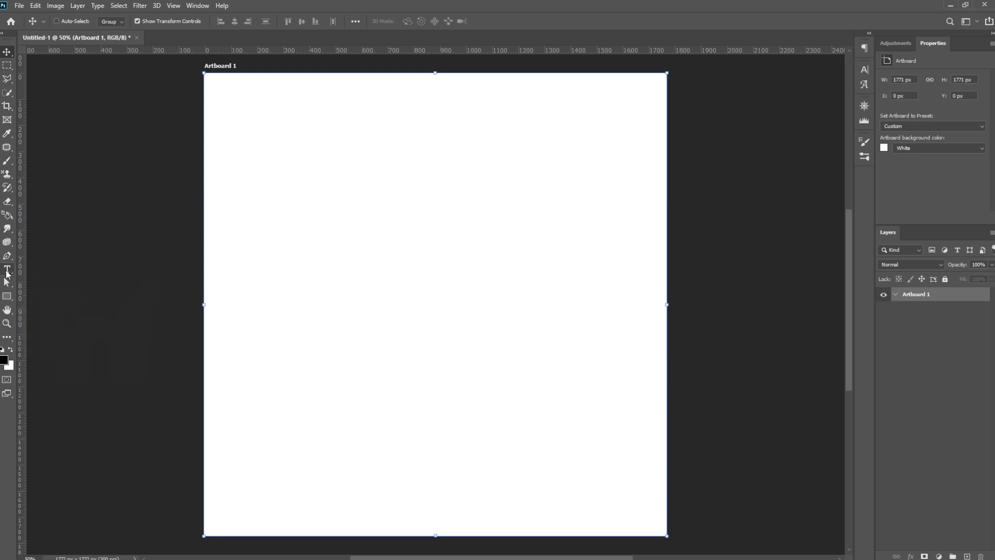
- Add a single line of point text reading "Mastering Design" in the upper middle of the artboard
left_click(7, 269)
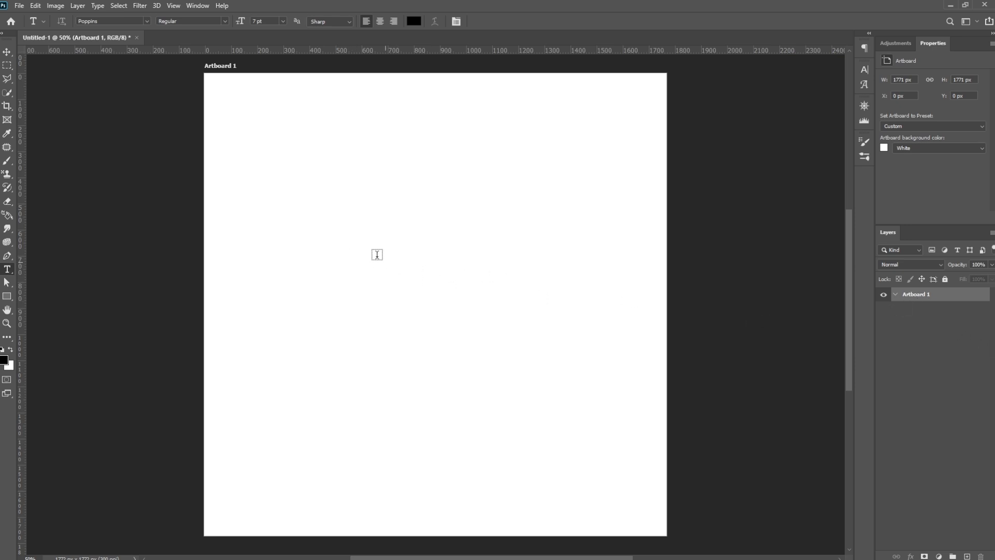
left_click(341, 228)
type("M")
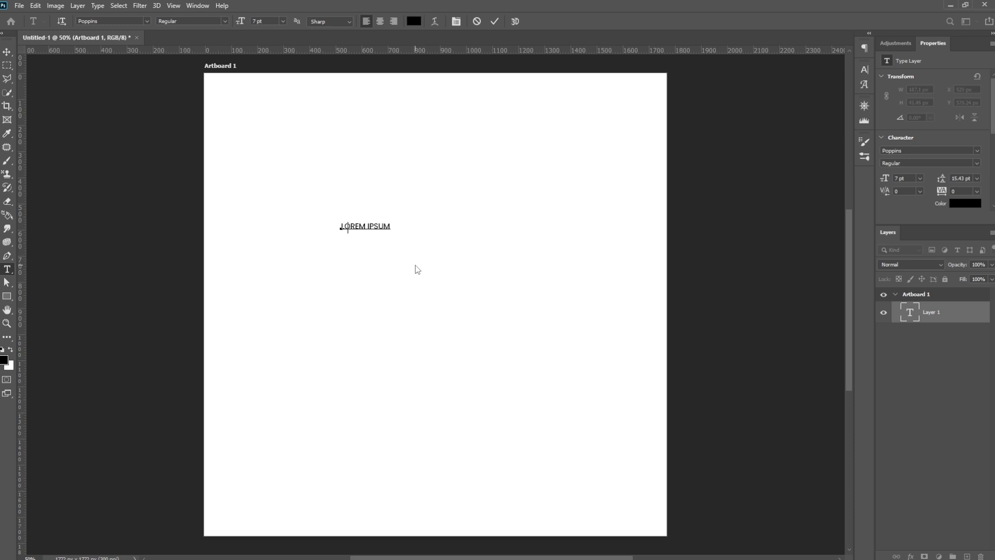
type("ASTERING Design")
key("ctrl+Return")
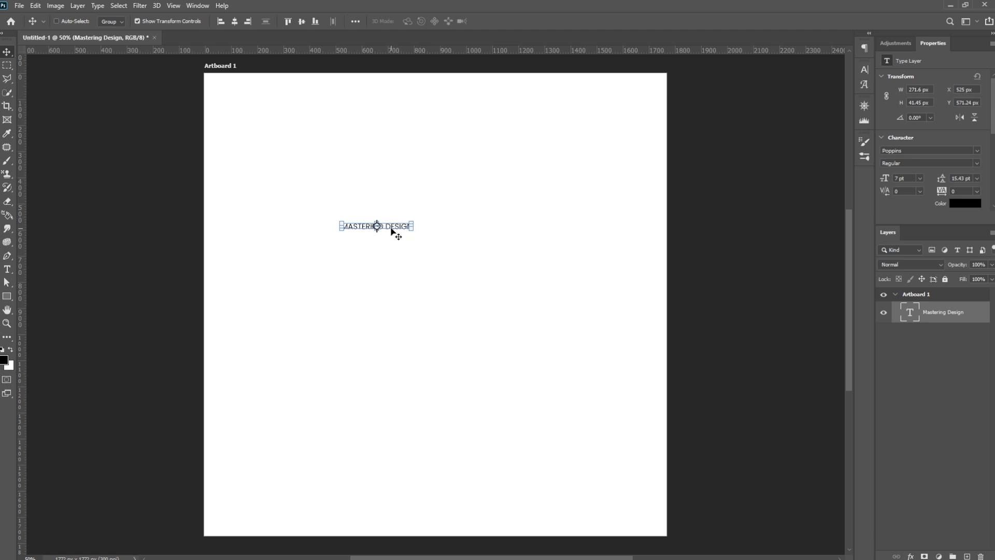
- Move the title toward the artboard's right edge and try extending it with the letters "AFGFGDSFGD"
left_click_drag(397, 228, 604, 223)
key("t")
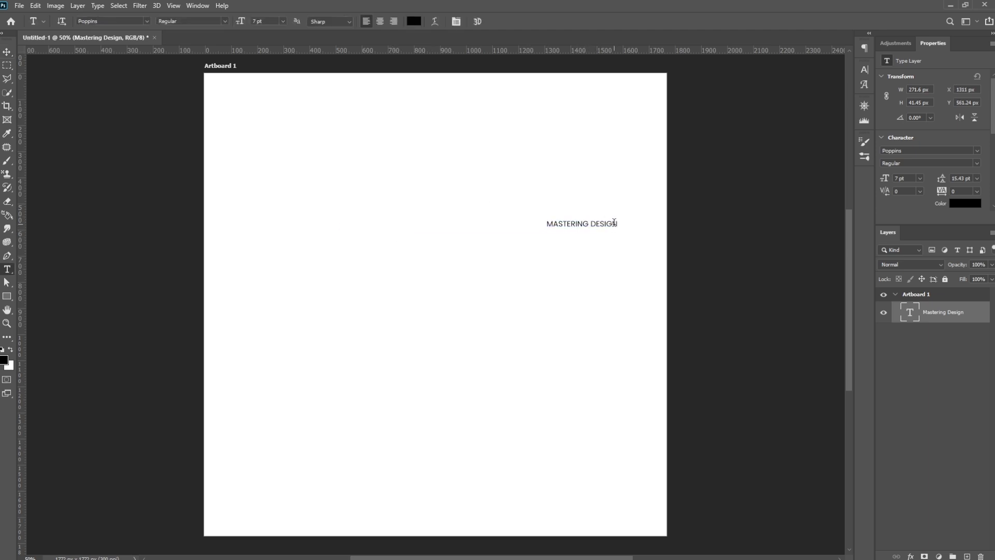
left_click(616, 225)
type("AFGFGDSFGD")
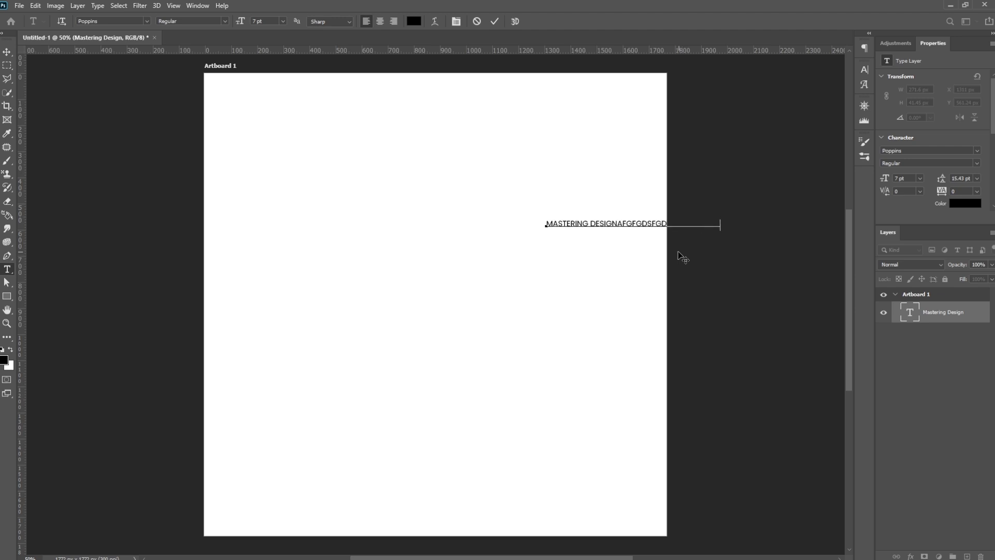
left_click_drag(616, 224, 751, 231)
key("Escape")
key("v")
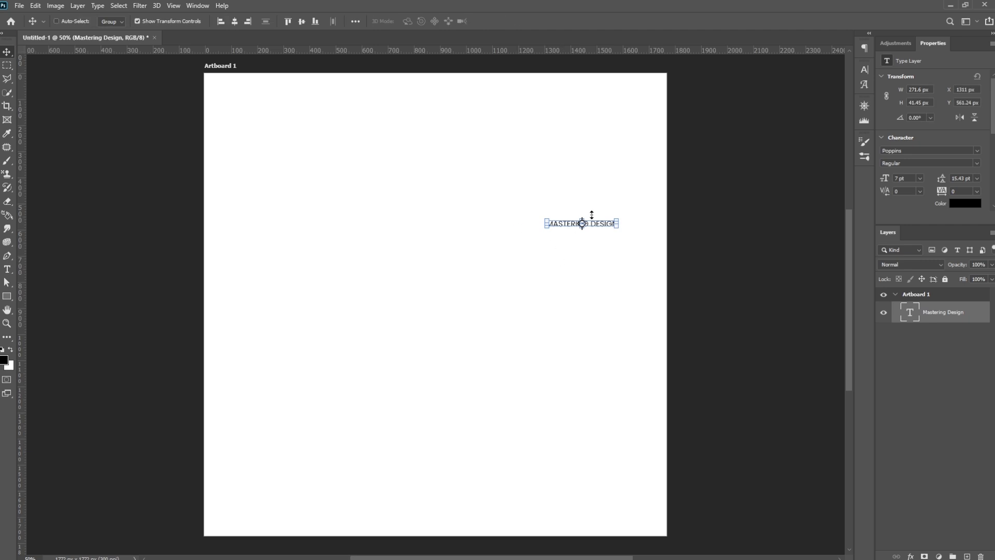
left_click_drag(614, 225, 529, 215)
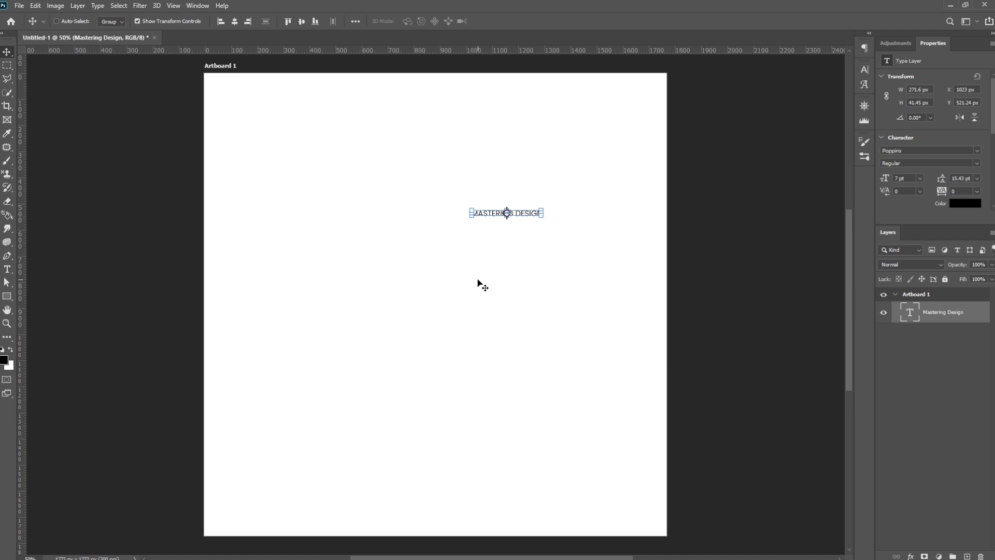
- Create a paragraph text box of lorem ipsum placeholder text below the title and widen it to about 794 px
left_click(7, 269)
left_click_drag(306, 258, 447, 367)
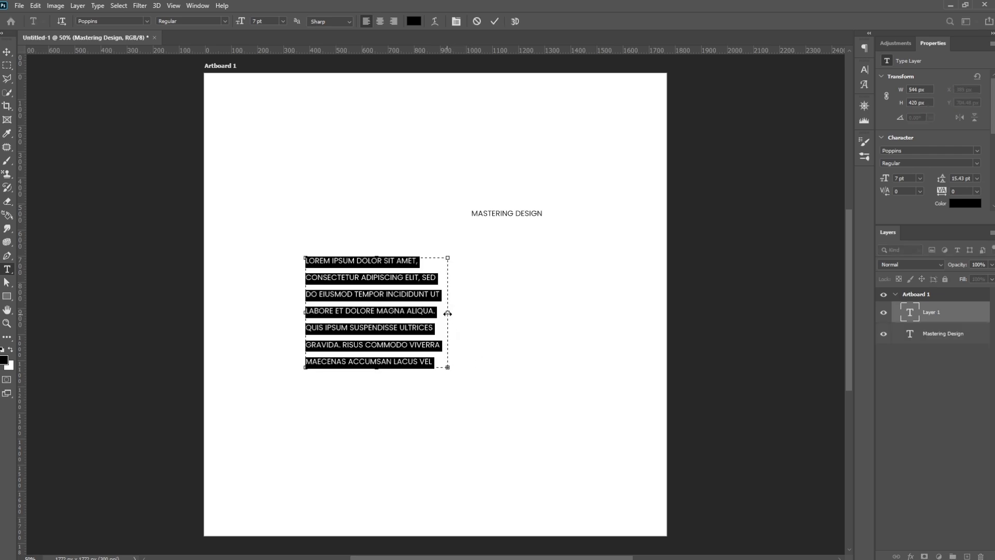
left_click_drag(458, 313, 515, 314)
left_click(7, 52)
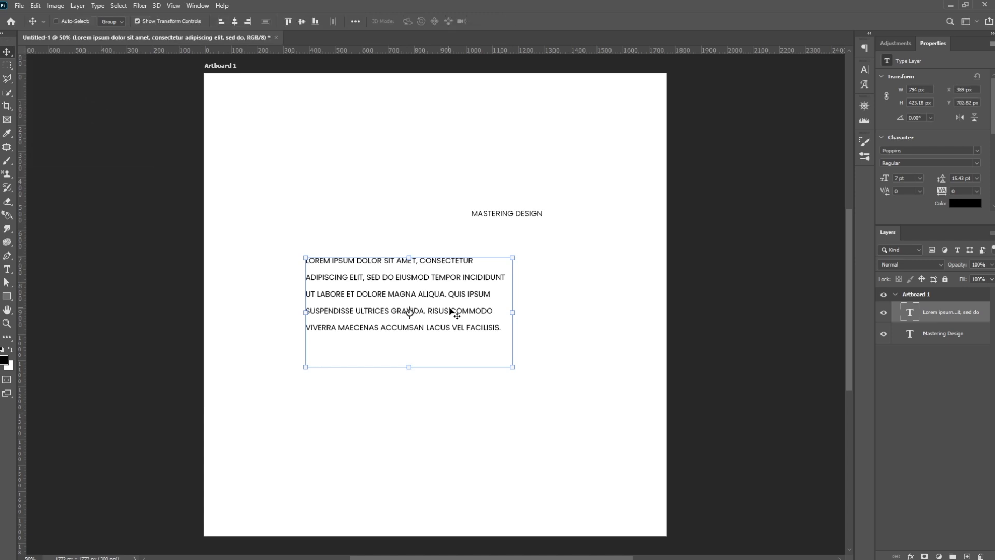
- Place the title in the artboard's left half and align the paragraph's left edge close beneath it, both at X 303 px
left_click_drag(444, 303, 584, 321)
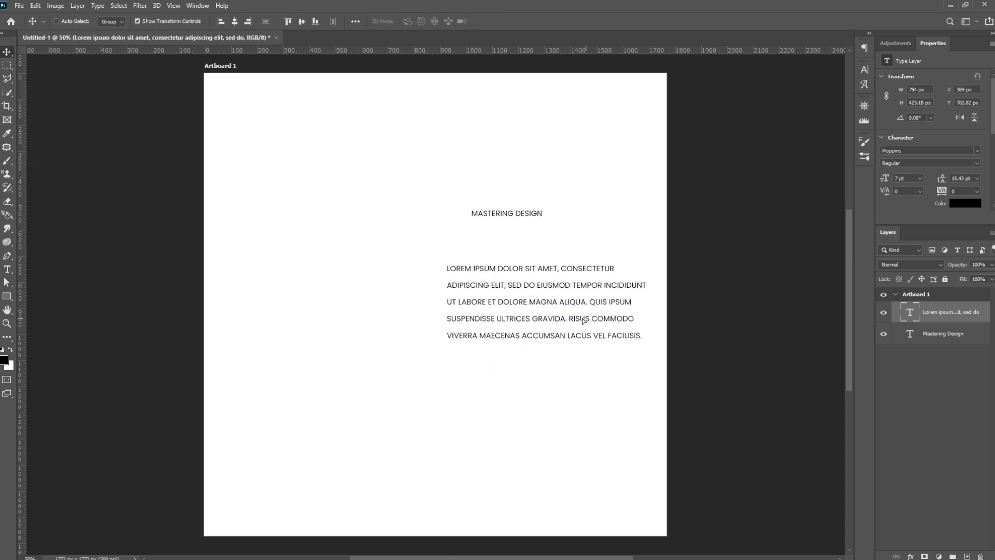
left_click(521, 215, "ctrl")
left_click_drag(521, 216, 333, 214)
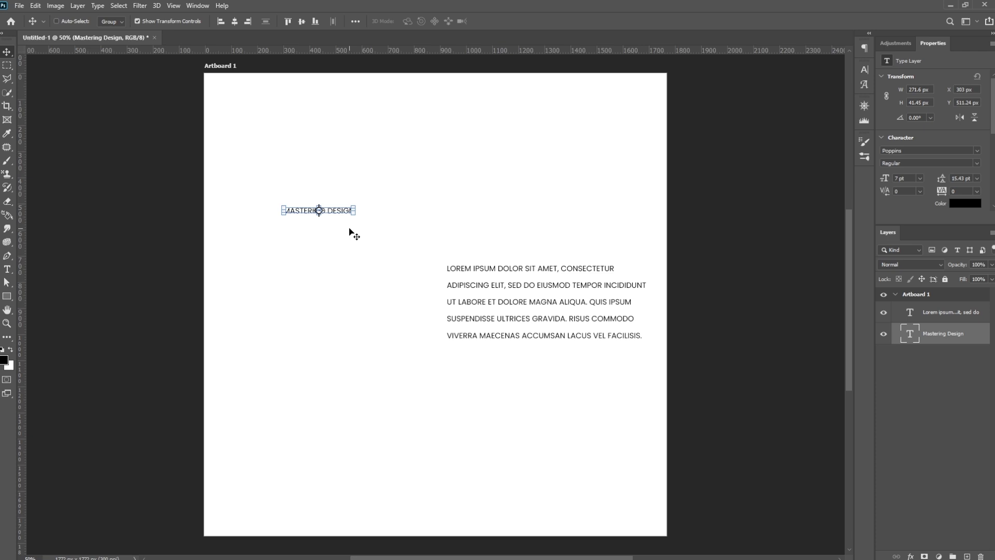
left_click(506, 292)
left_click_drag(590, 304, 433, 270)
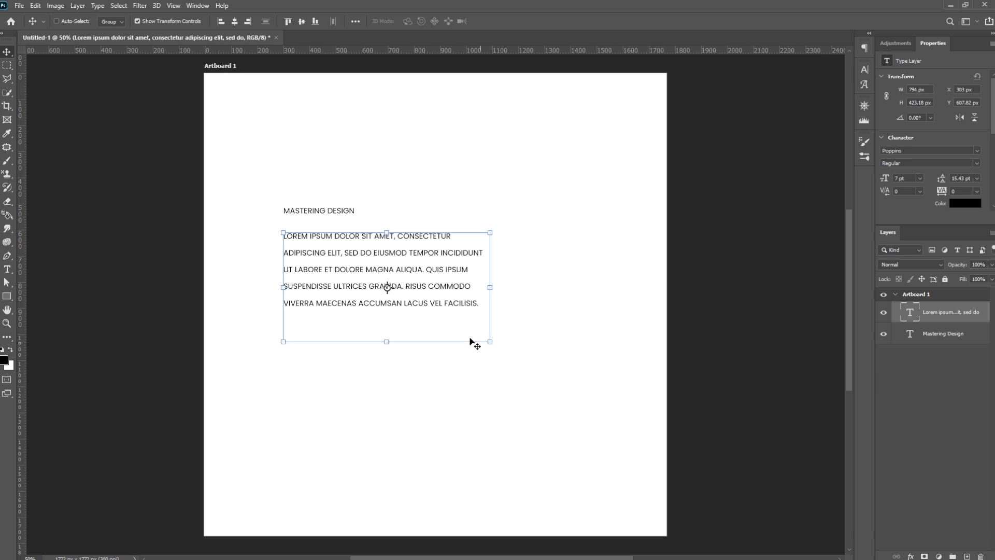
key("shift+Up")
key("shift+Up")
left_click(511, 230, "ctrl")
left_click(349, 210, "ctrl")
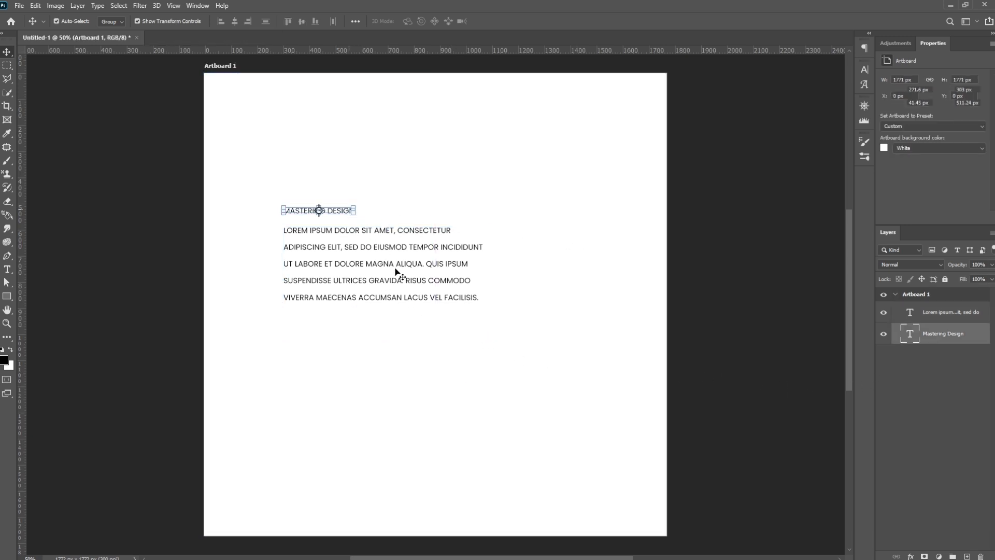
left_click(395, 270, "ctrl")
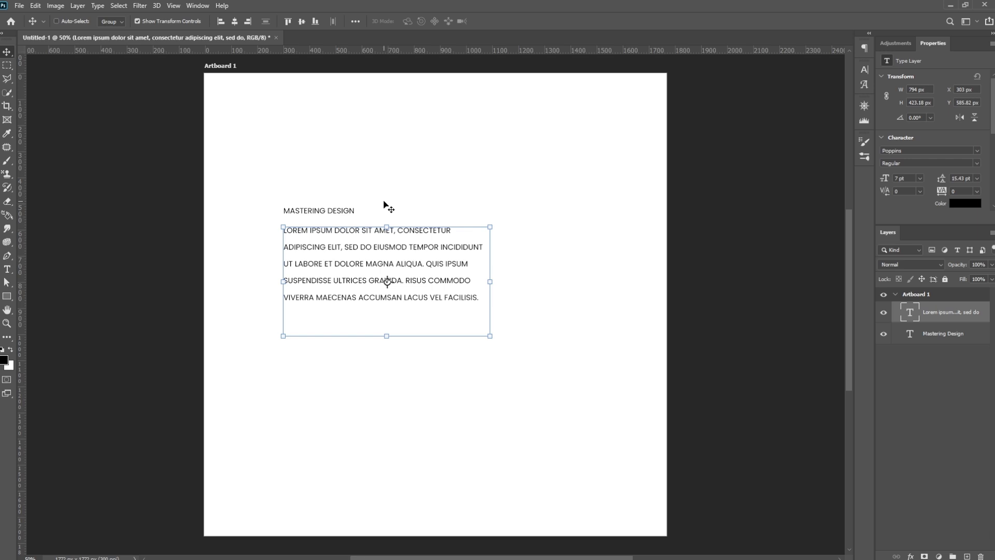
left_click(559, 265, "ctrl")
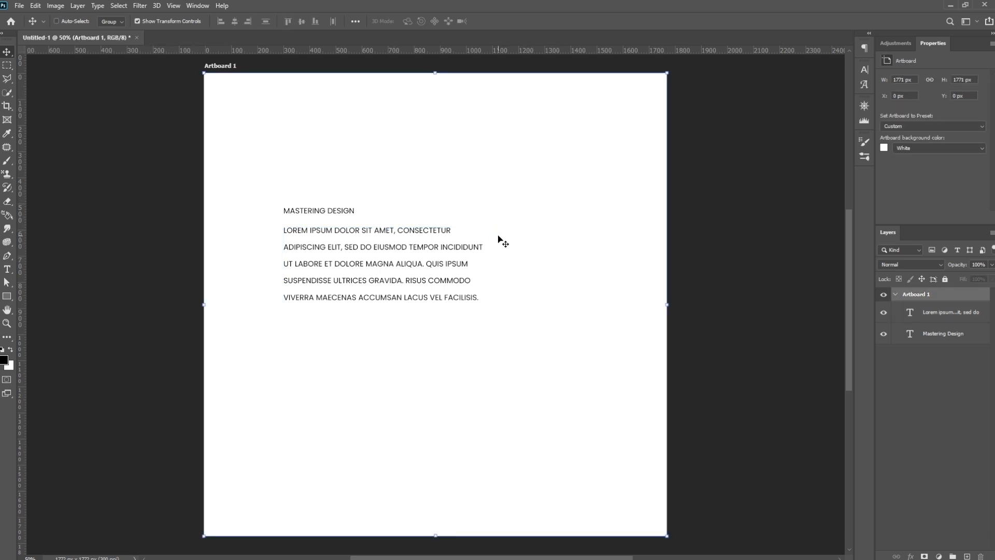
- Show the detailed character formatting settings for the text layers
left_click(864, 72)
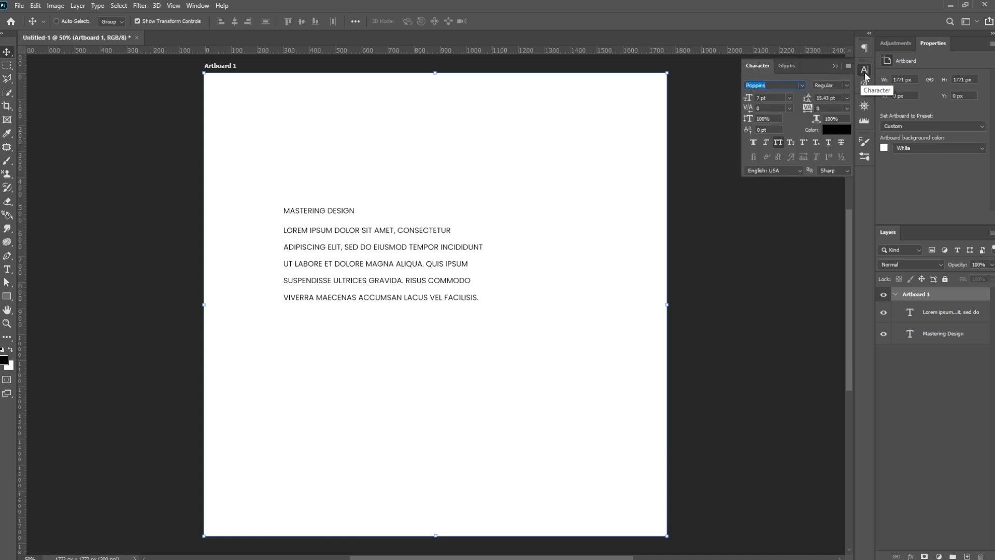
left_click(199, 6)
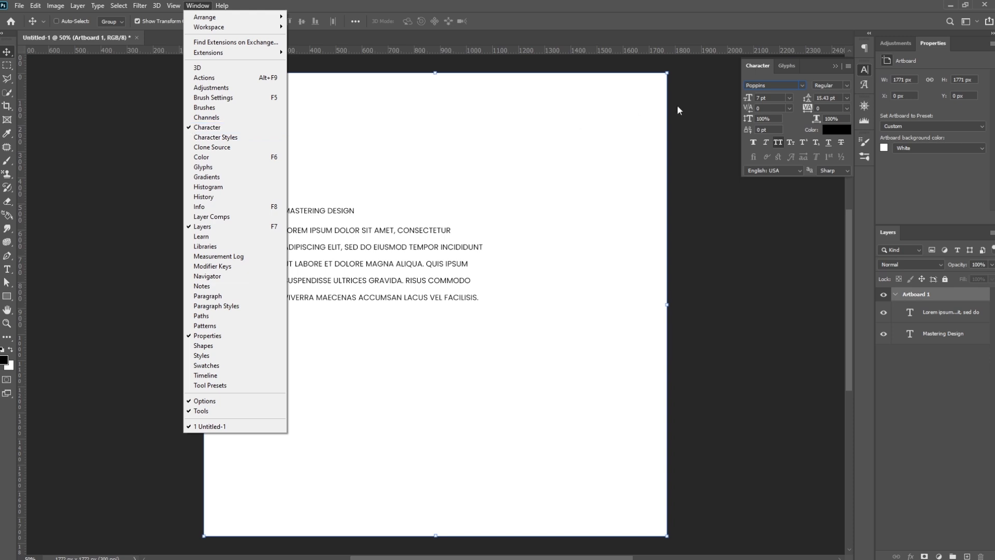
left_click(834, 67)
left_click(835, 67)
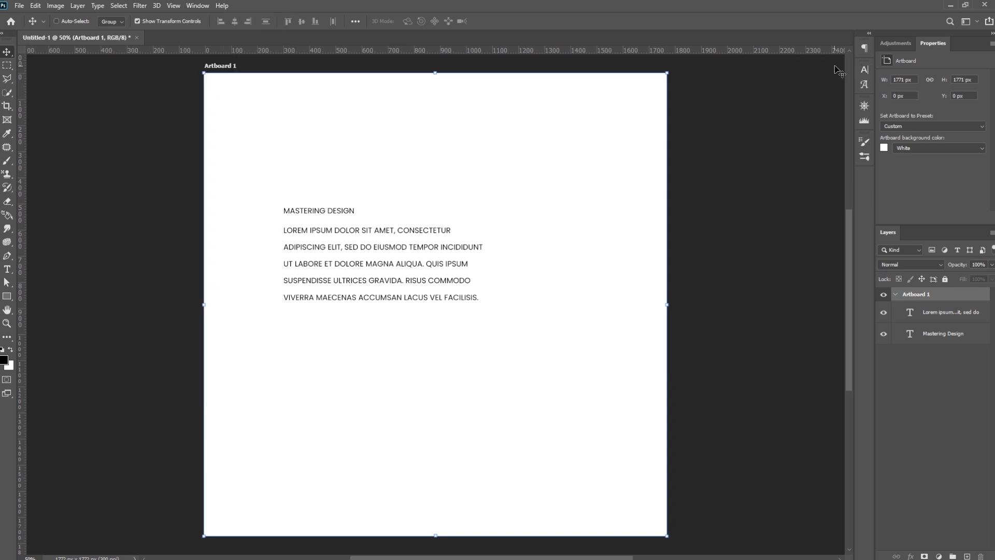
left_click(863, 72)
left_click(863, 72)
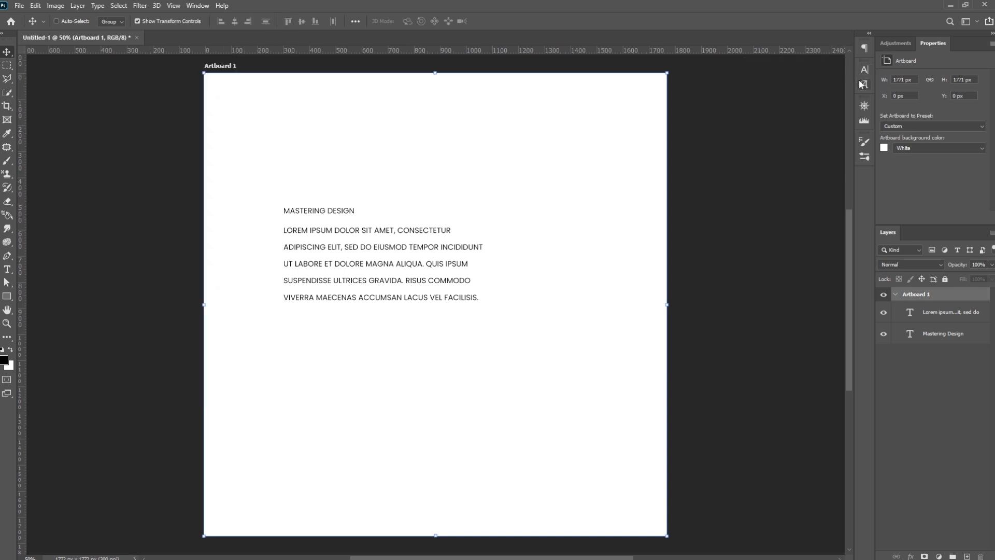
left_click(863, 49)
left_click(836, 46)
left_click(864, 70)
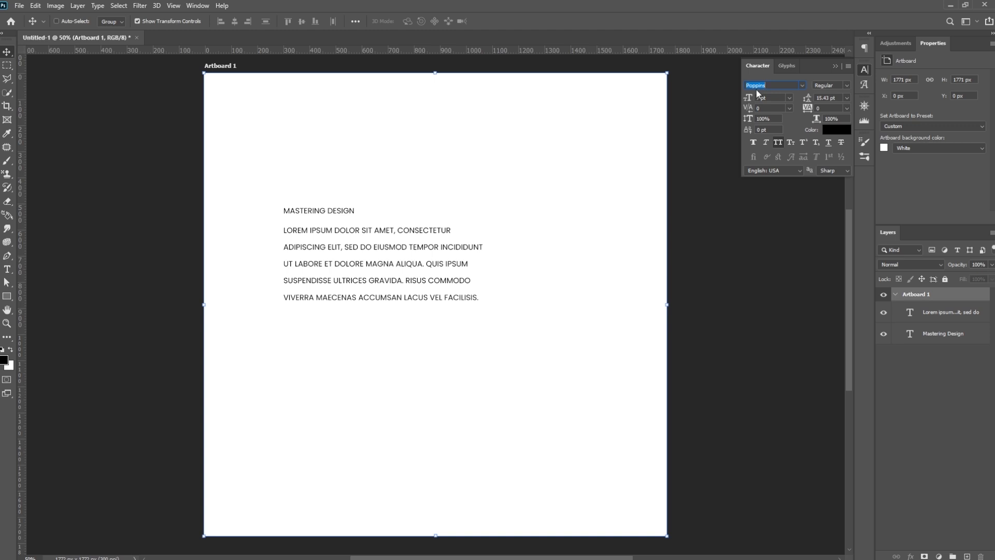
left_click(848, 84)
left_click(812, 84)
- Change the whole "Mastering Design" title to the Nexa font in the Heavy style
left_click(6, 269)
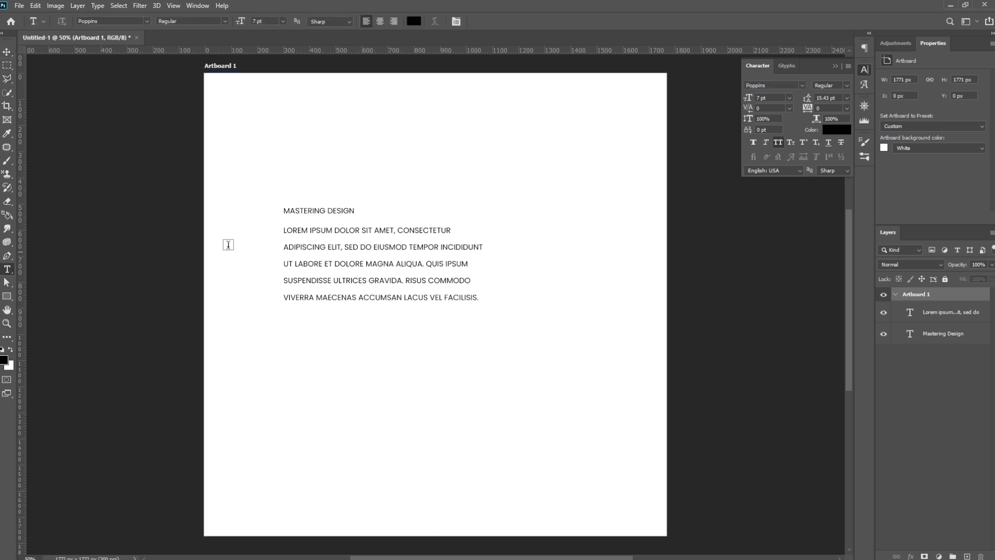
left_click(346, 213)
key("ctrl+a")
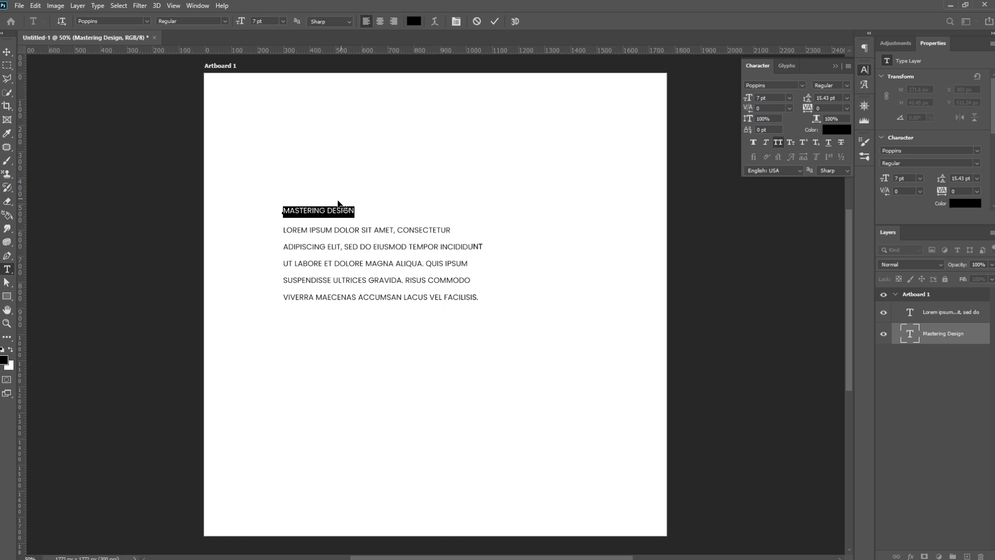
left_click(802, 85)
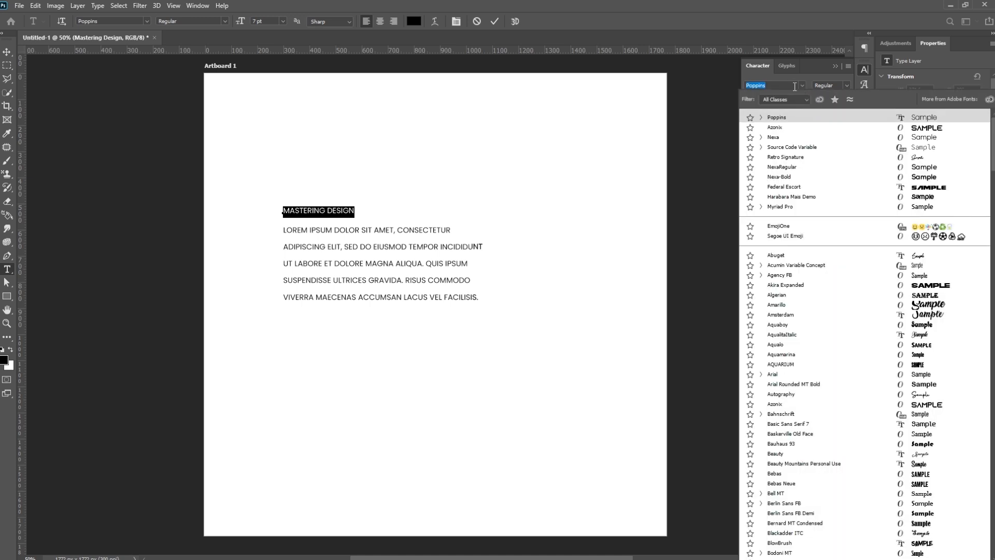
left_click(774, 137)
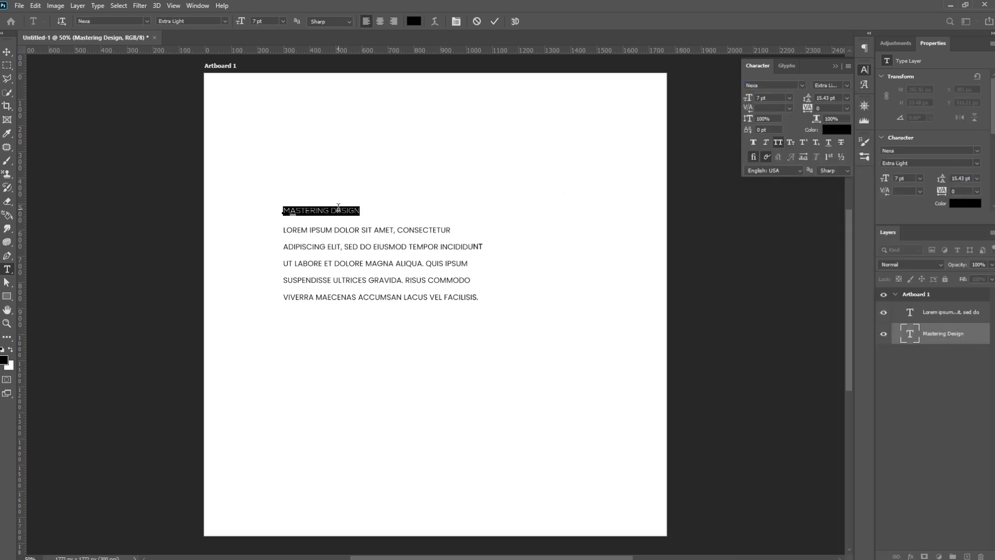
left_click(848, 85)
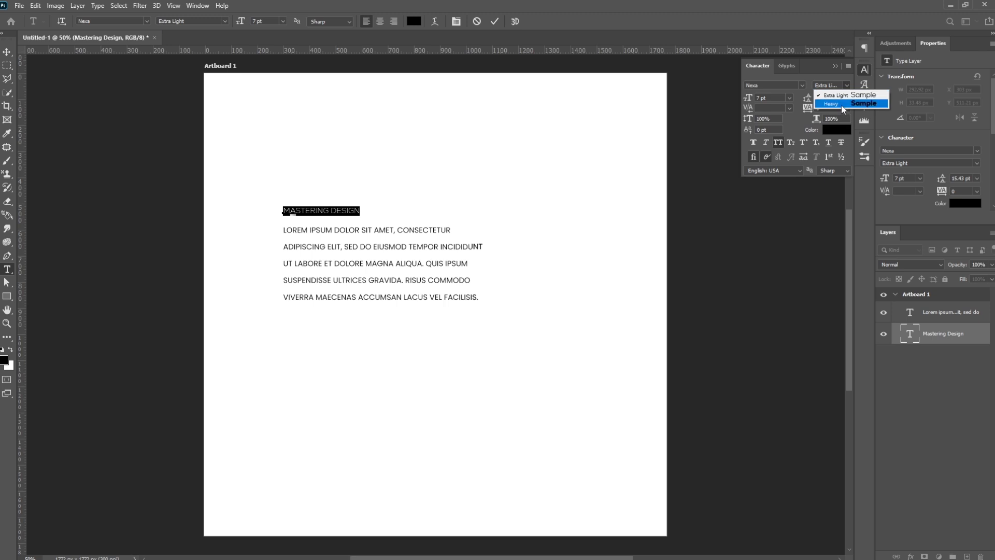
left_click(848, 83)
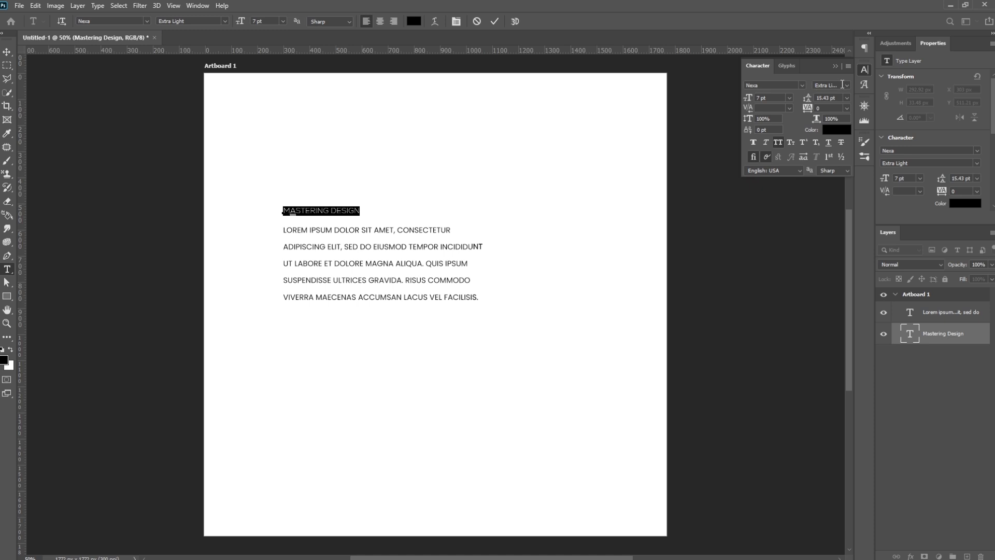
left_click(847, 85)
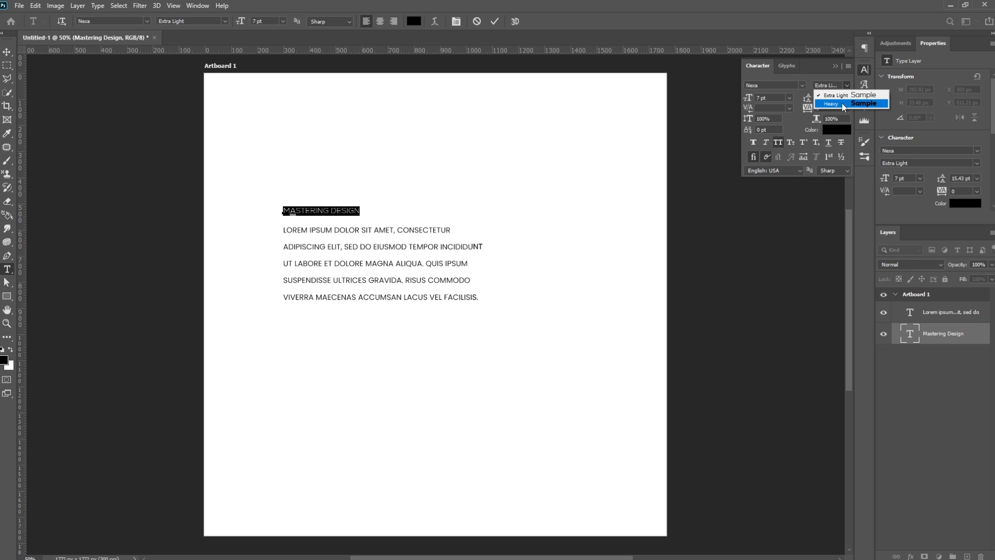
left_click(844, 104)
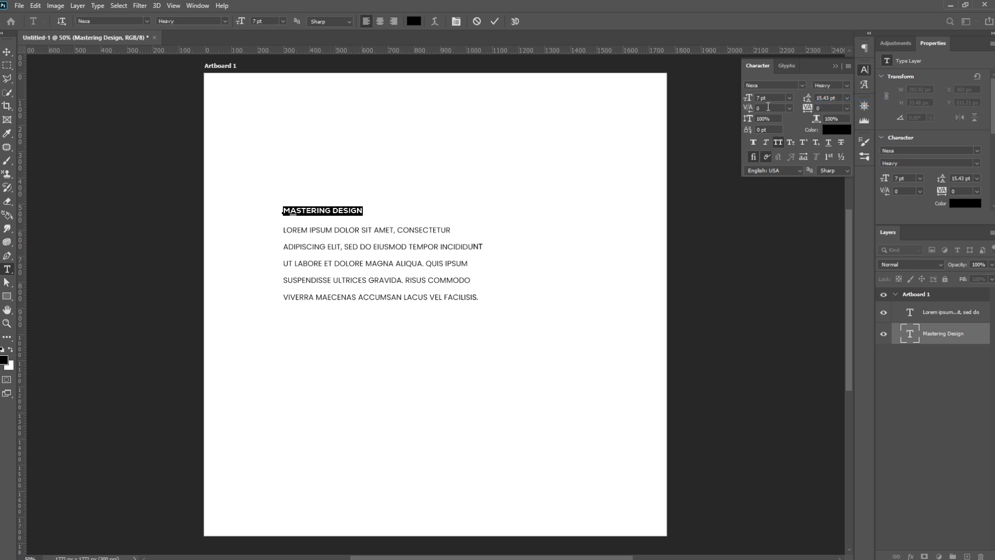
- Set the title's font size to 12 pt
left_click(790, 98)
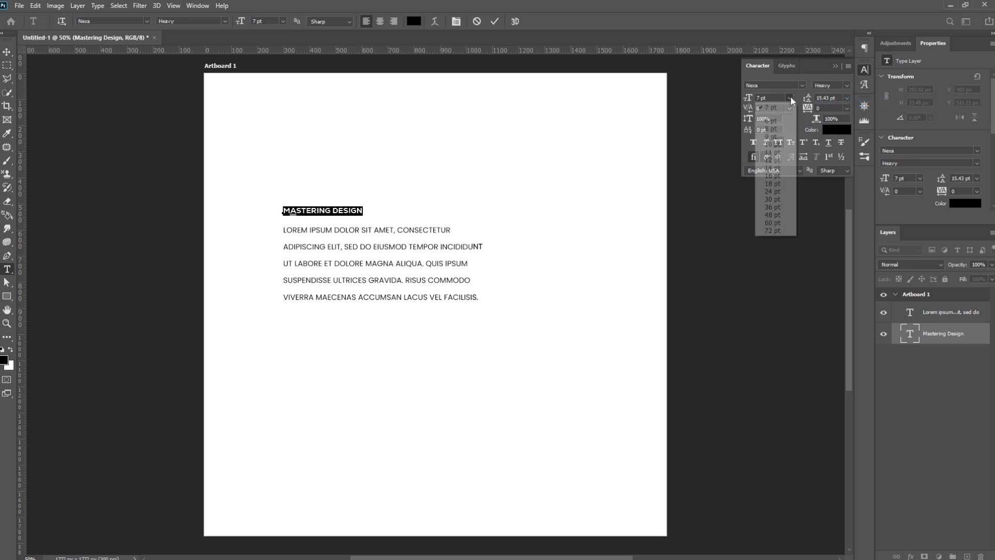
left_click(780, 159)
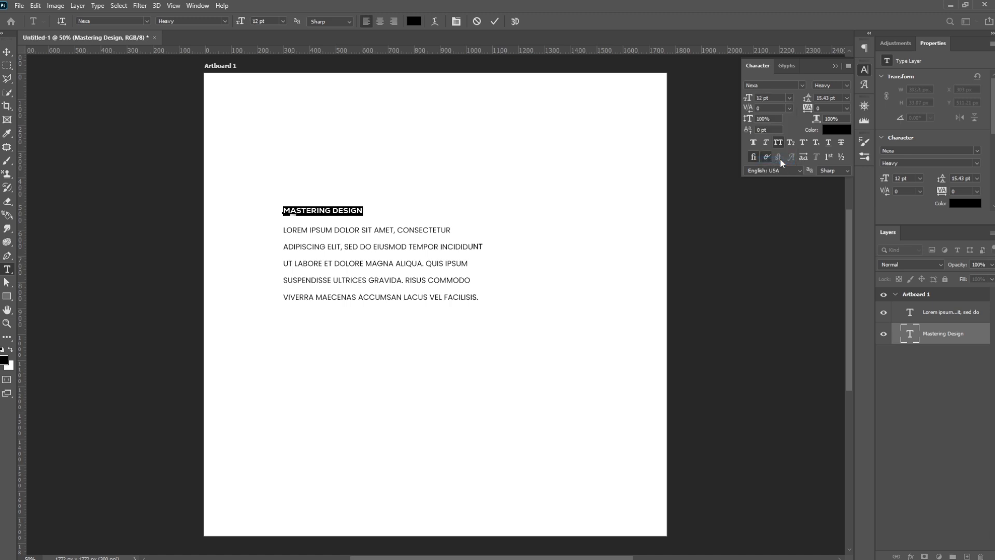
left_click(833, 98)
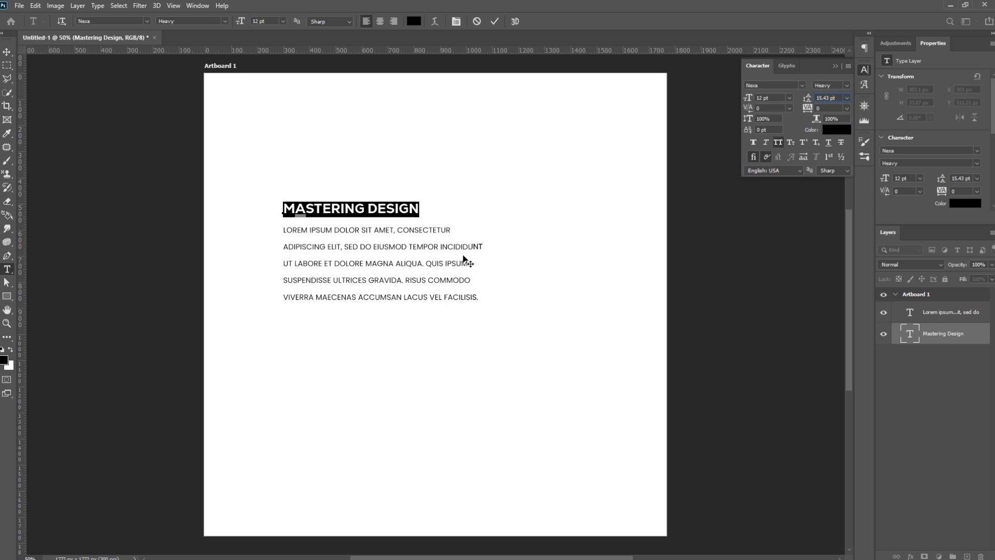
- Set the lorem ipsum paragraph's leading to 10 pt
left_click(940, 317)
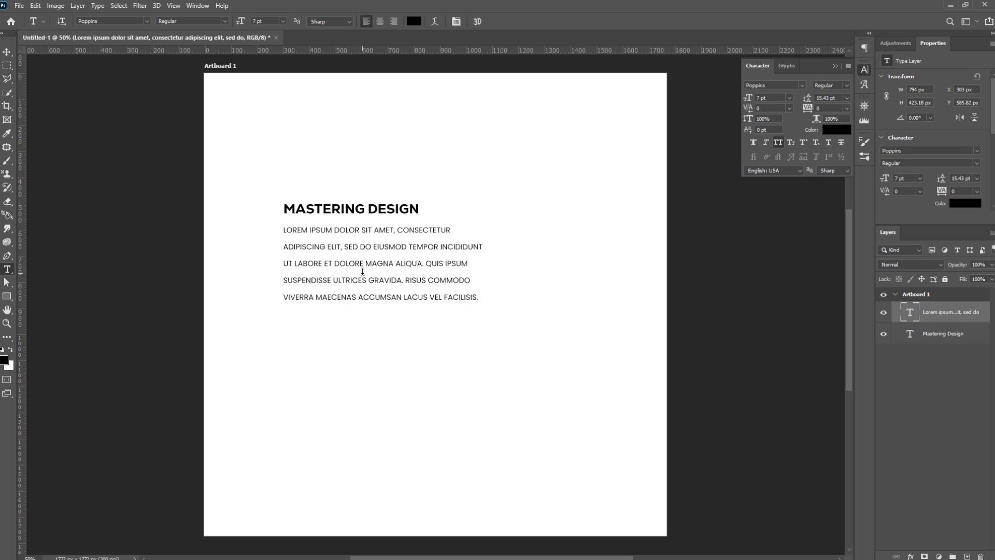
left_click(847, 98)
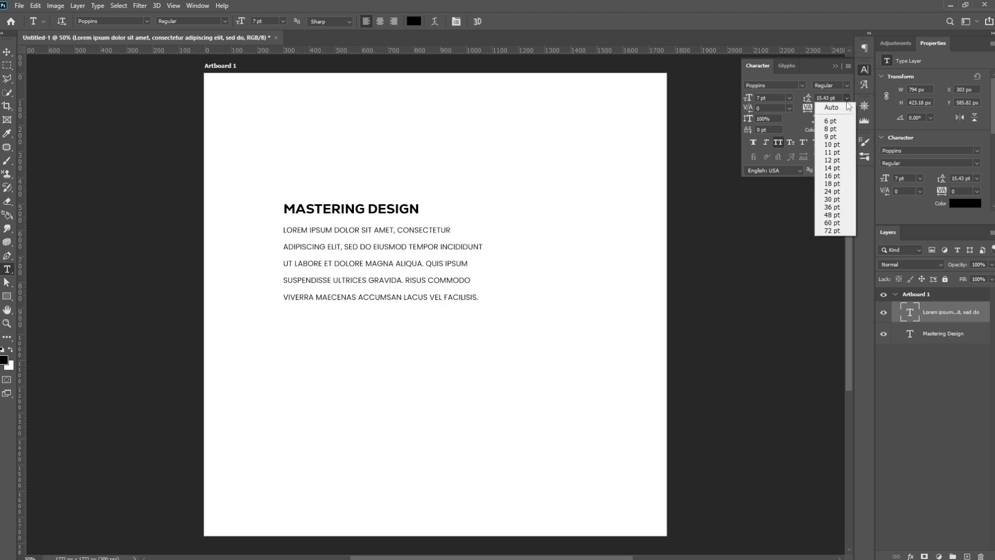
left_click(832, 144)
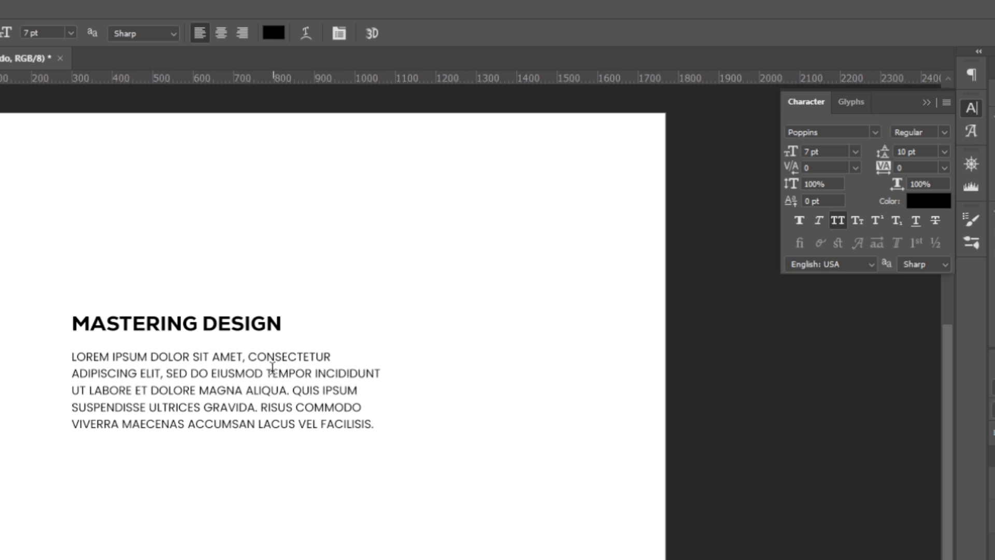
- Try a kerning of 760 just before "CONSECTETUR" in the paragraph's first line, and reset it to 0
left_click(250, 357)
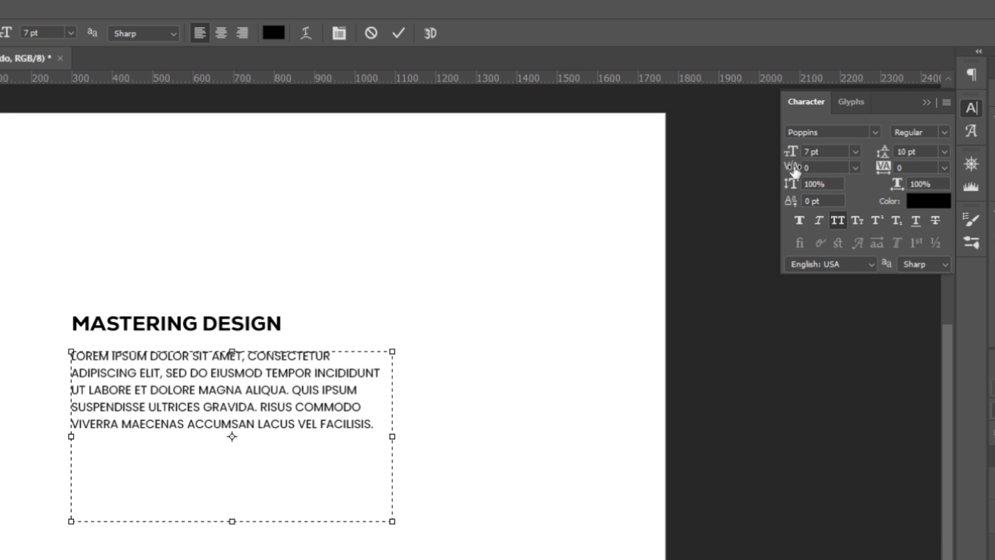
left_click_drag(793, 171, 809, 166)
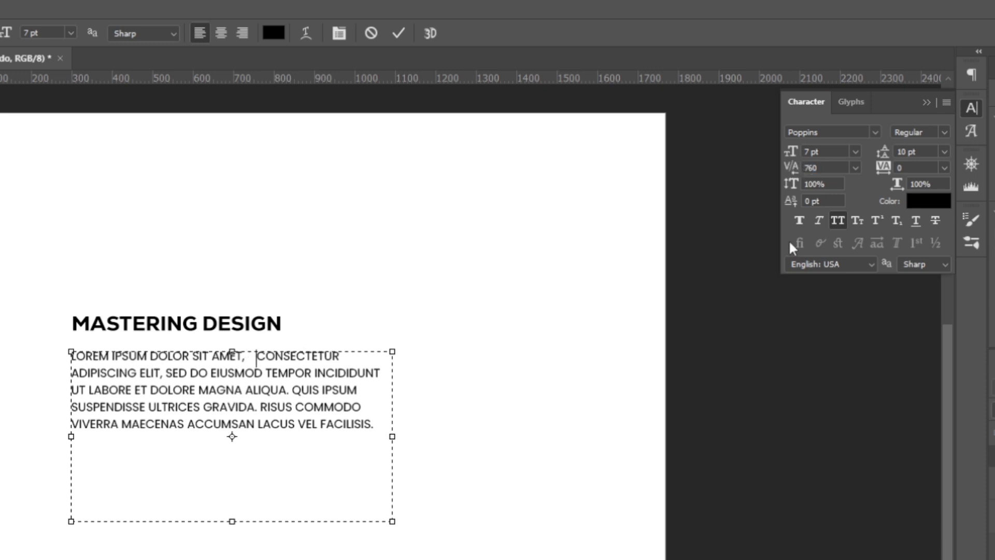
left_click(813, 168)
key("BackSpace")
key("BackSpace")
key("Return")
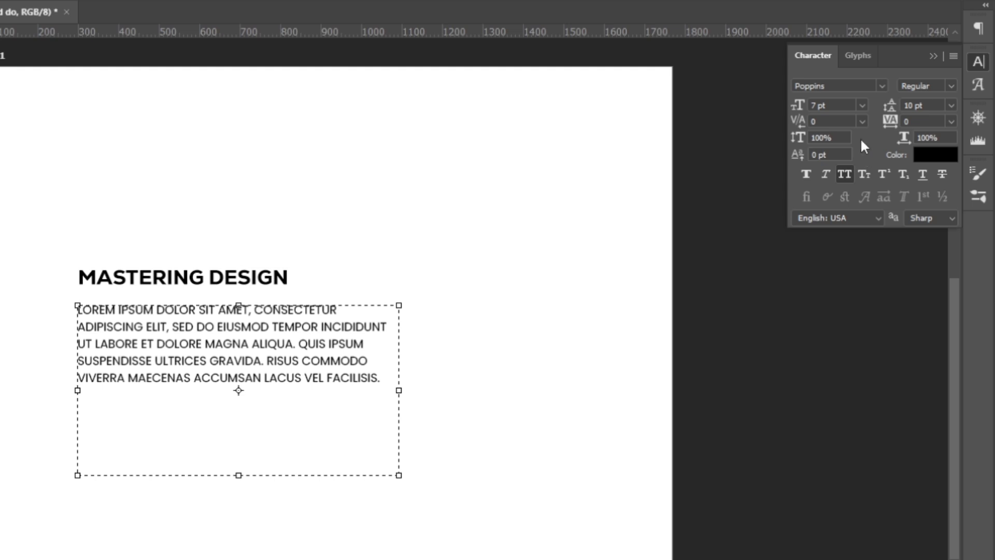
- Try tracking values of 100, 320 and 80 on the whole lorem ipsum paragraph
left_click(889, 123)
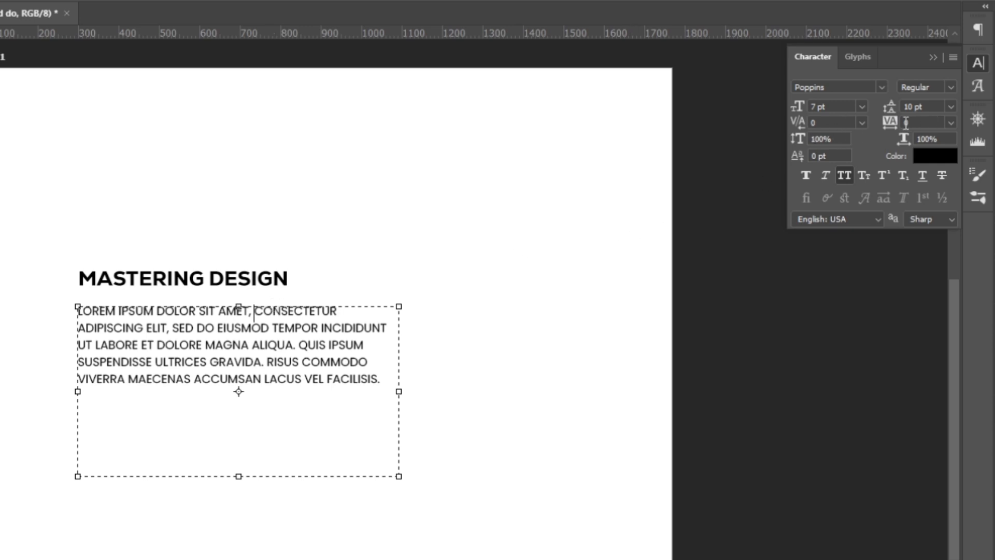
key("ctrl+a")
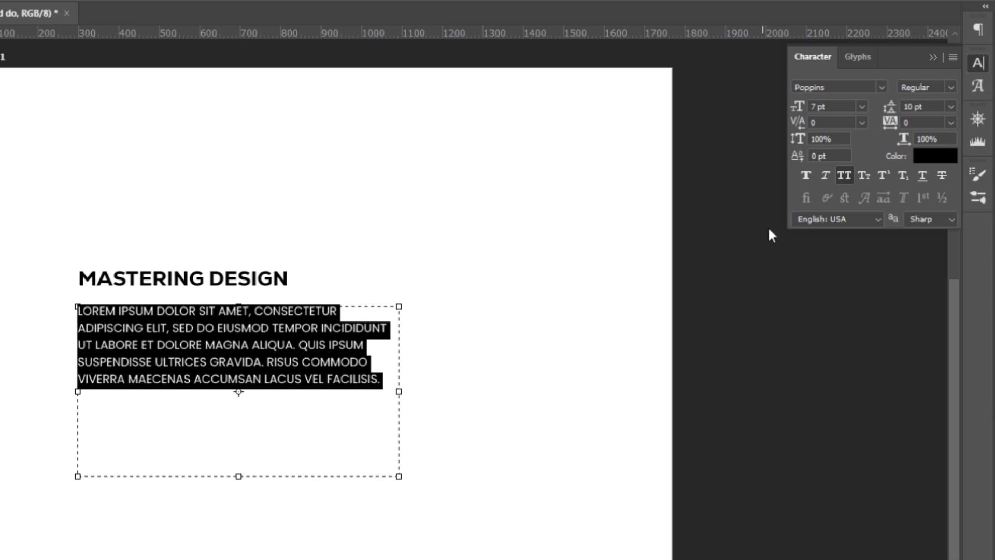
left_click(890, 124)
key("Return")
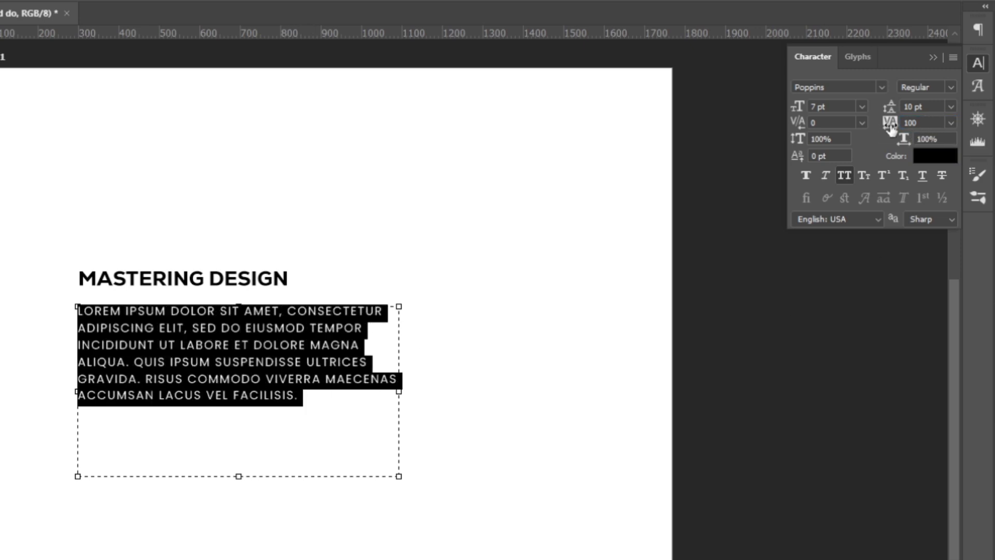
left_click_drag(893, 129, 904, 129)
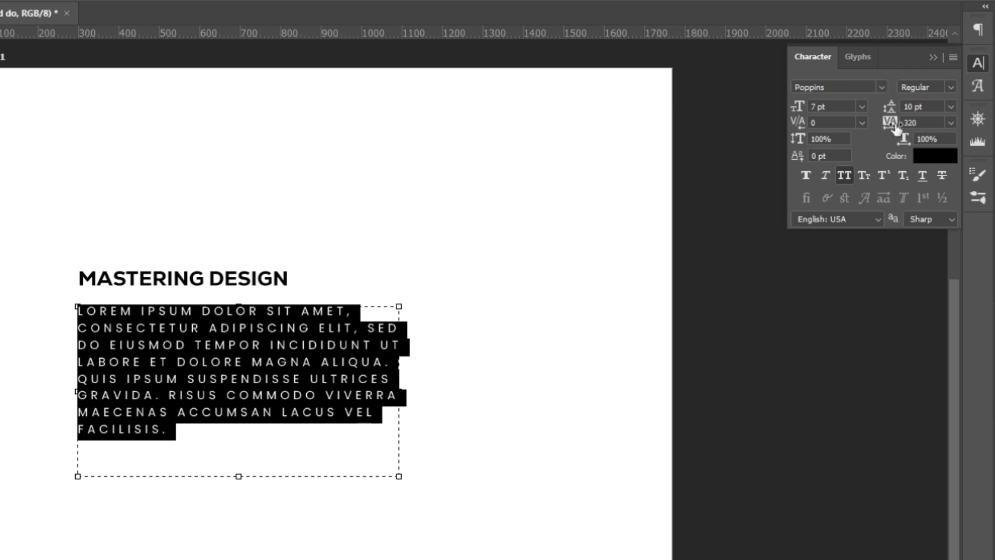
left_click_drag(897, 125, 888, 126)
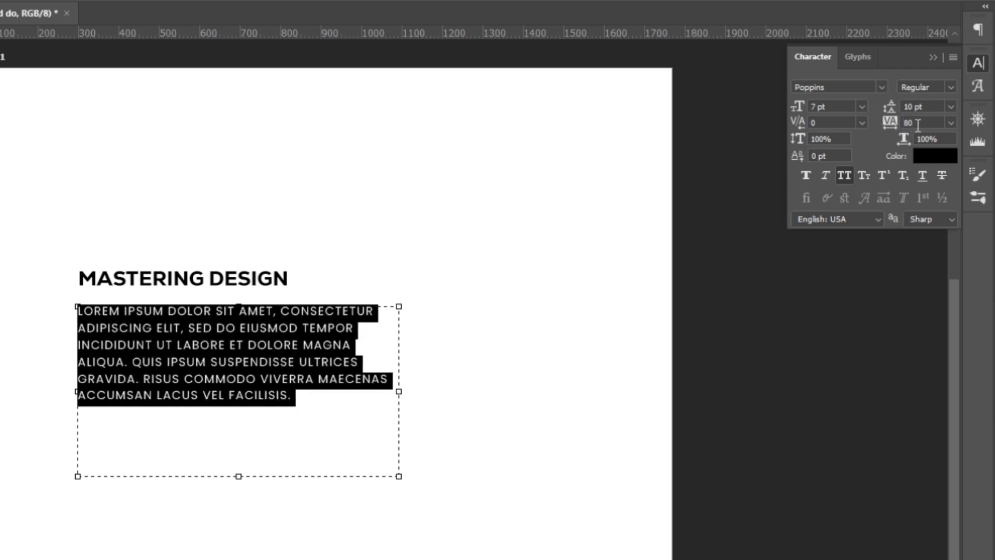
- Reset the paragraph's tracking to 0 and commit the text edit
left_click(931, 124)
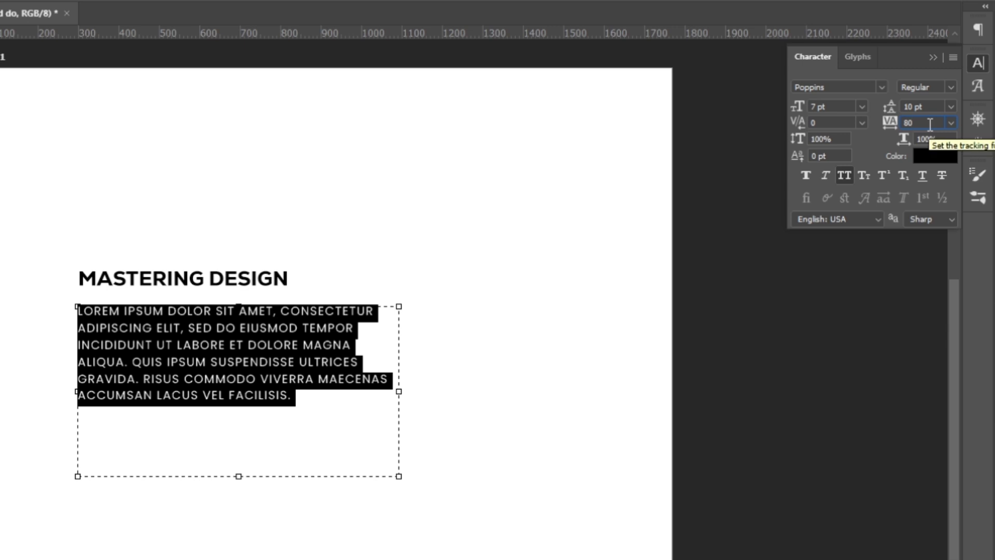
key("BackSpace")
key("BackSpace")
type("0")
key("Return")
key("ctrl+h")
key("ctrl+Return")
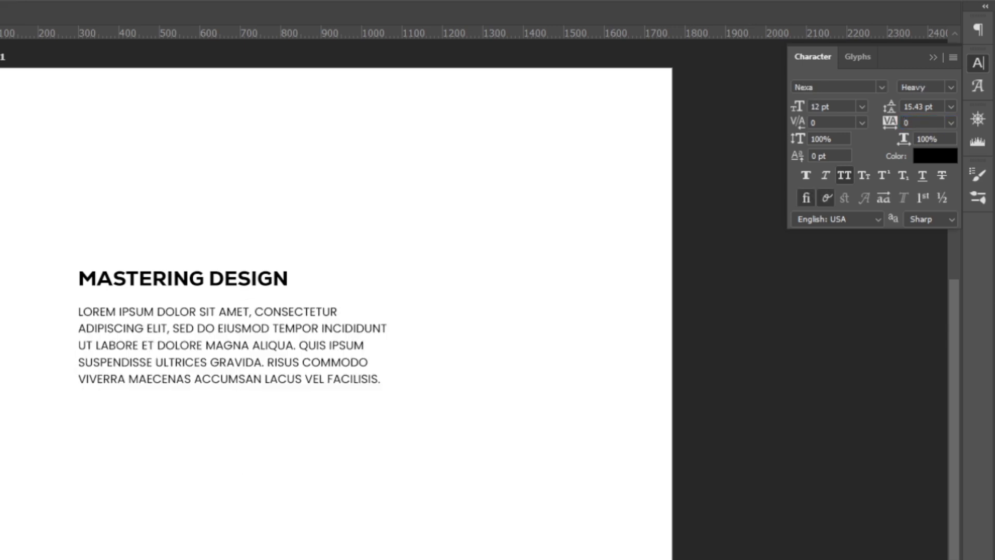
- Set the "Mastering Design" title's tracking to -60
left_click(922, 125)
key("BackSpace")
type("-60")
key("Return")
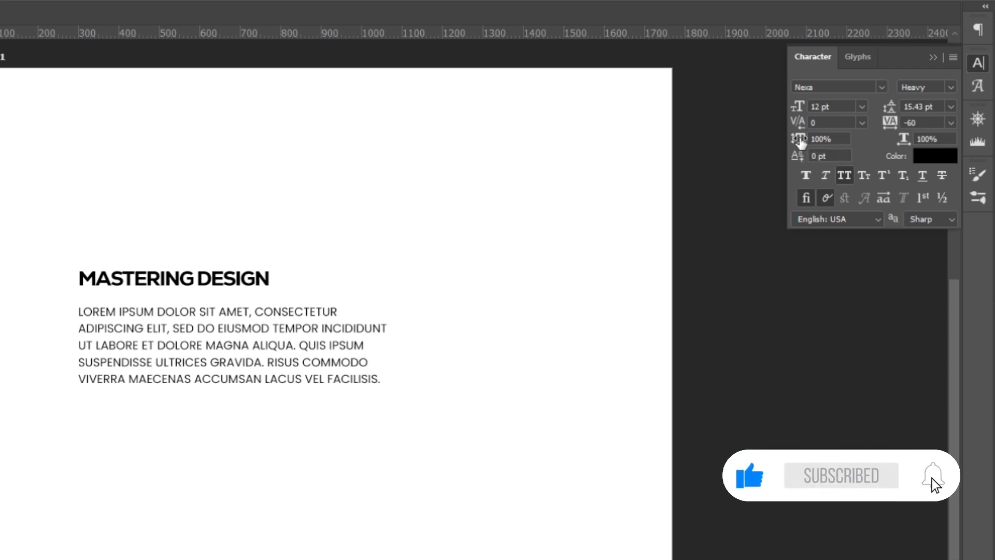
- Try a vertical scale of 145% and a horizontal scale of 189% on the title, undoing each one
left_click_drag(801, 142, 837, 134)
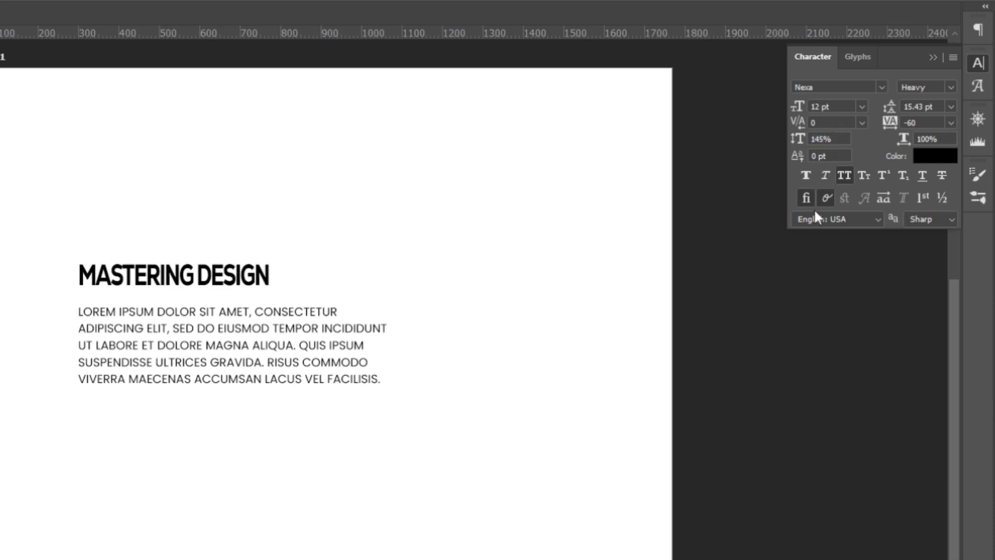
key("ctrl+z")
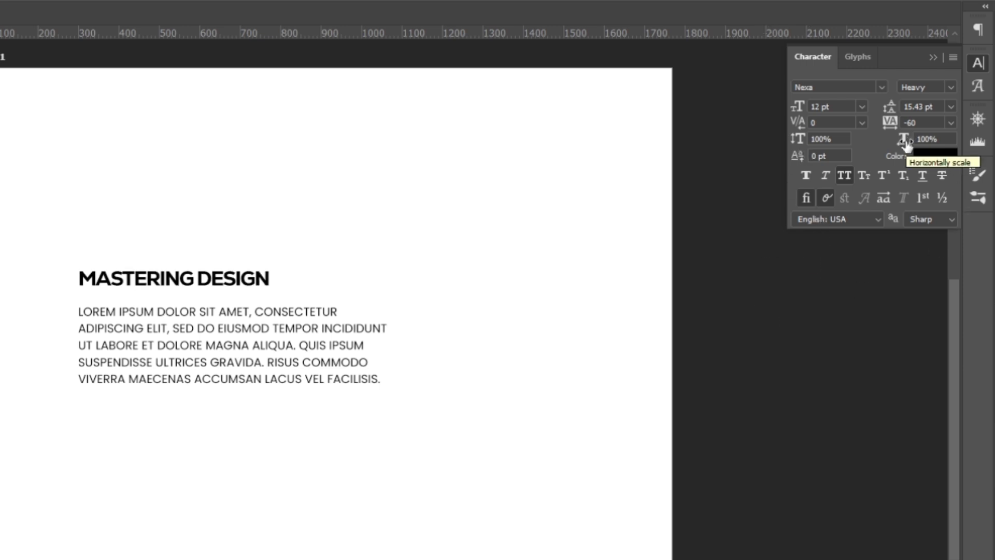
left_click_drag(906, 146, 982, 142)
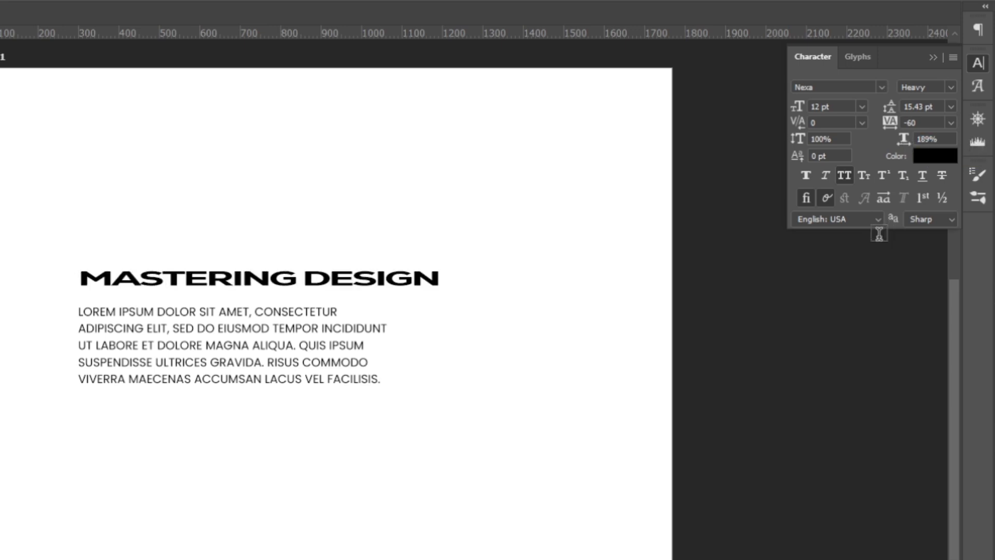
key("ctrl+z")
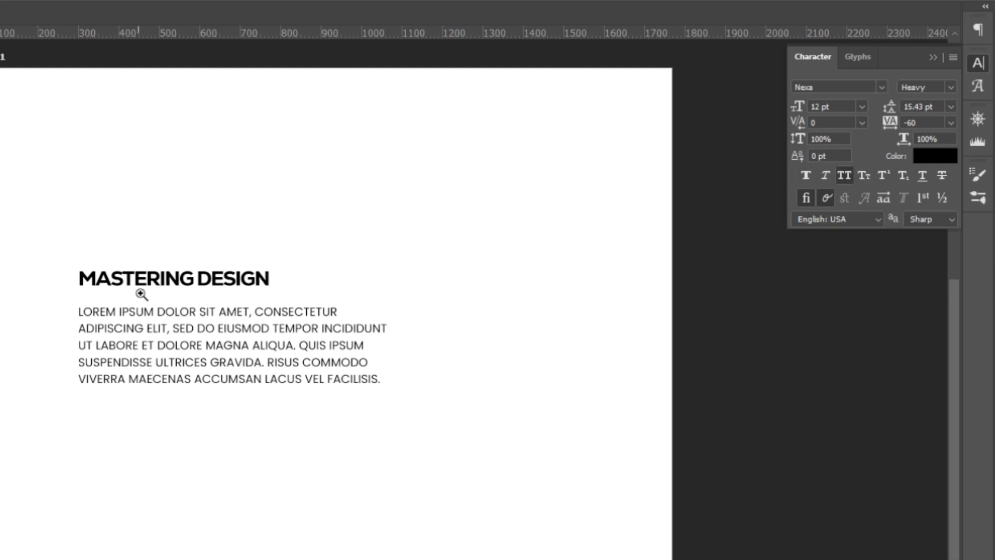
- Try a baseline shift of 9 pt on the letters "DE" in the title, and discard the edit
scroll(138, 290, "up", 2)
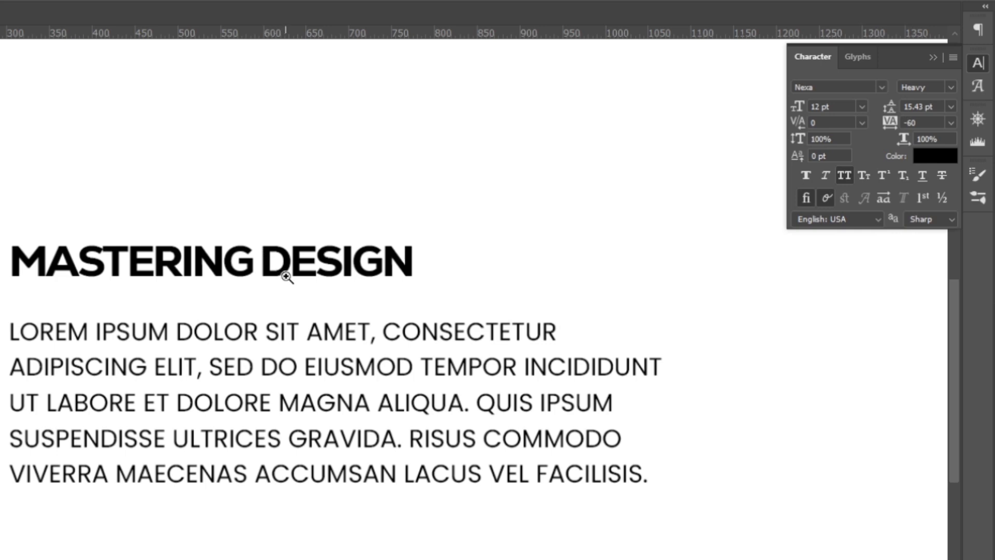
key("t")
left_click_drag(322, 259, 259, 262)
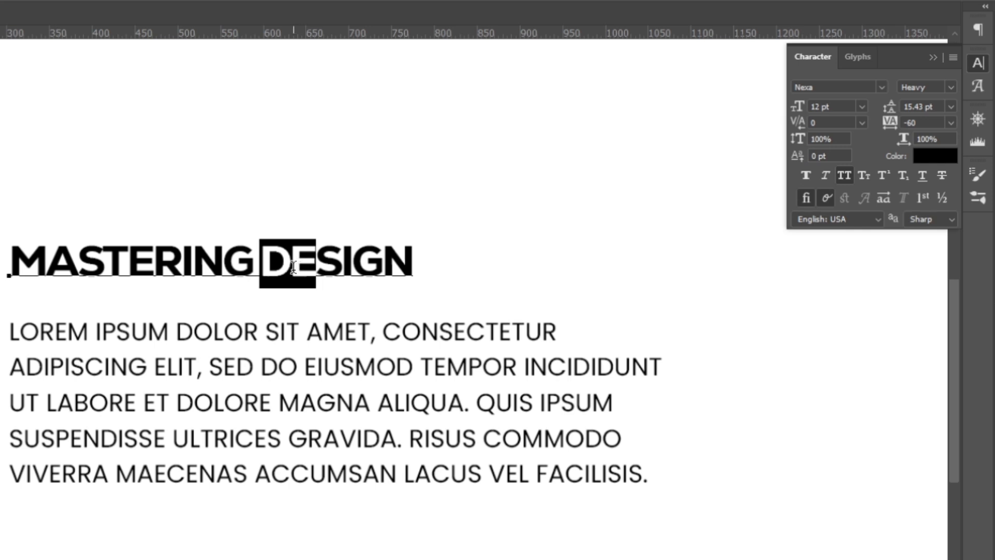
left_click_drag(798, 155, 812, 158)
left_click(338, 253)
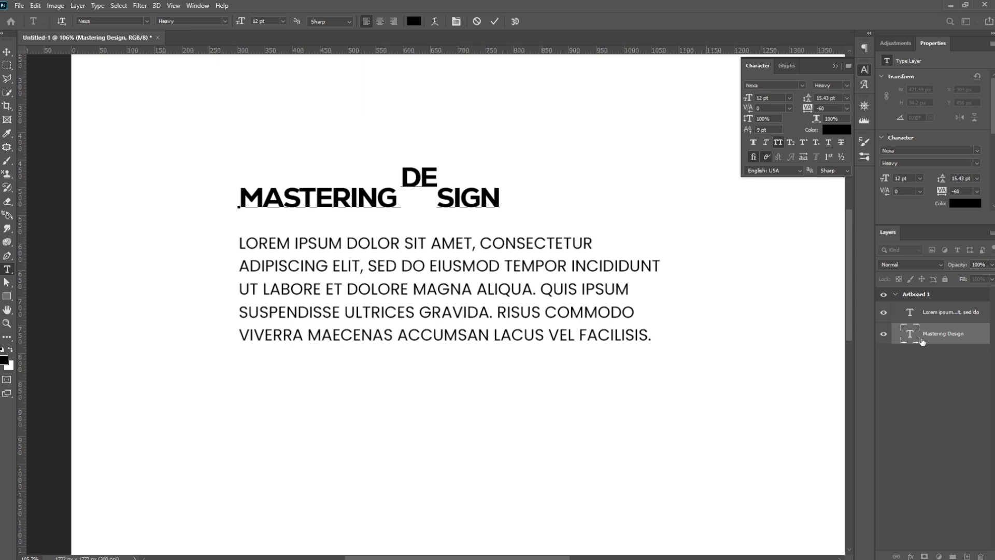
left_click(922, 342)
key("Escape")
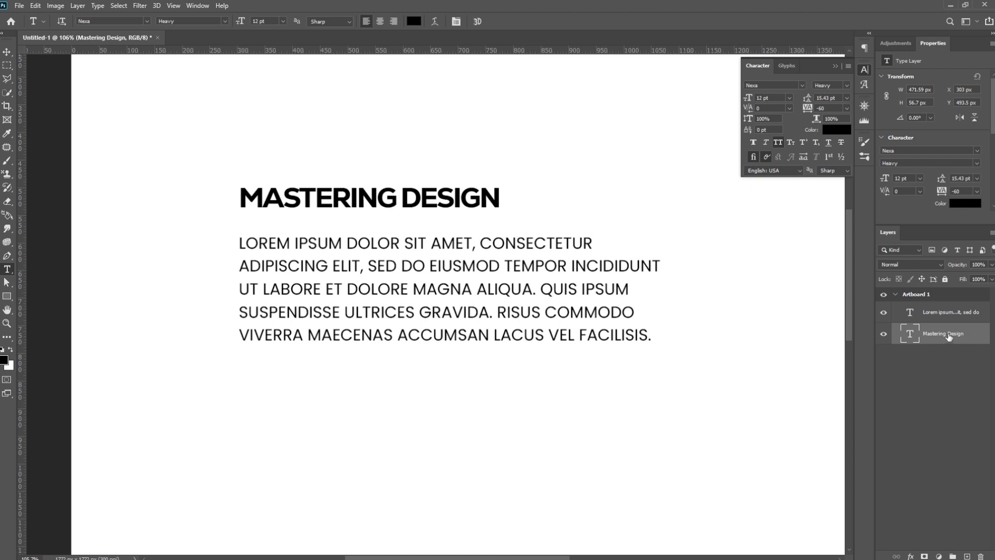
- Color the lorem ipsum paragraph dark grey (#393939) and move it up about 9 px, closer to the title
left_click(940, 317)
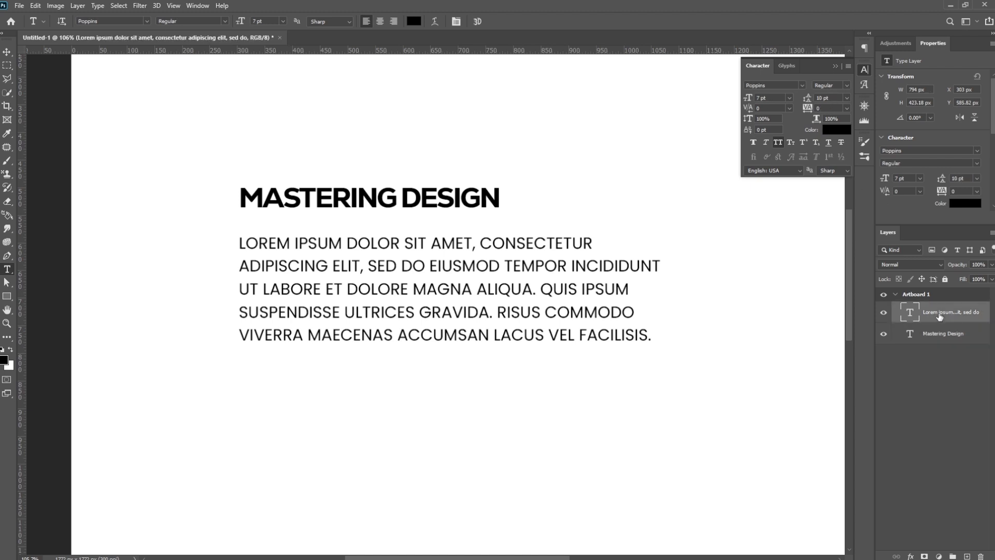
left_click(839, 129)
type("252525")
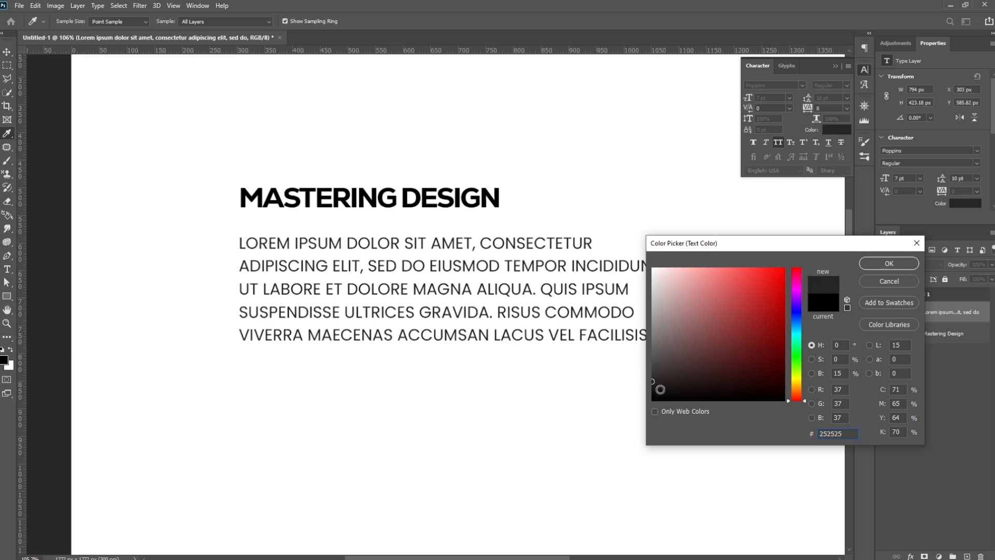
left_click_drag(654, 383, 644, 371)
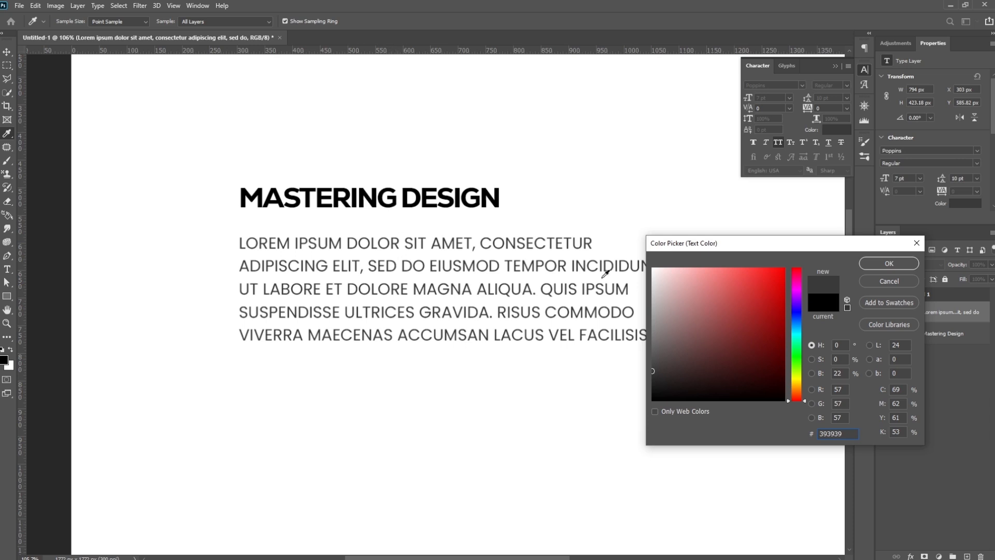
left_click(889, 264)
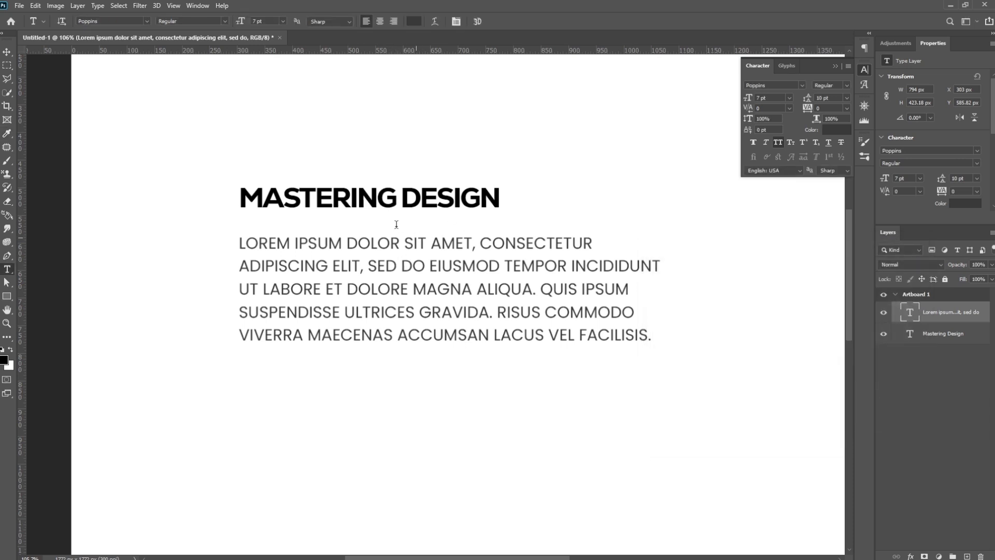
key("v")
left_click_drag(395, 280, 396, 275)
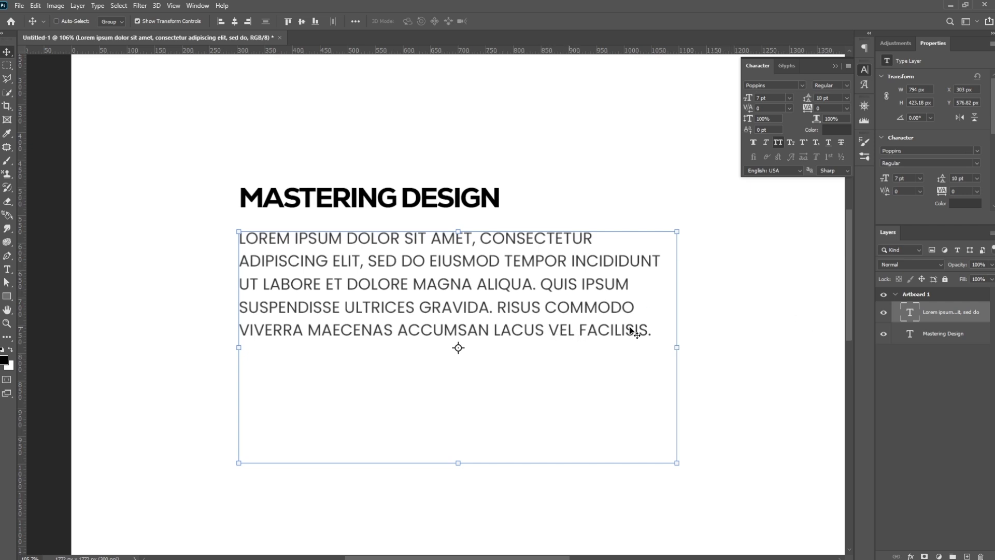
- Color only the word "eiusmod" in the paragraph's second line red (#df2a2a)
key("t")
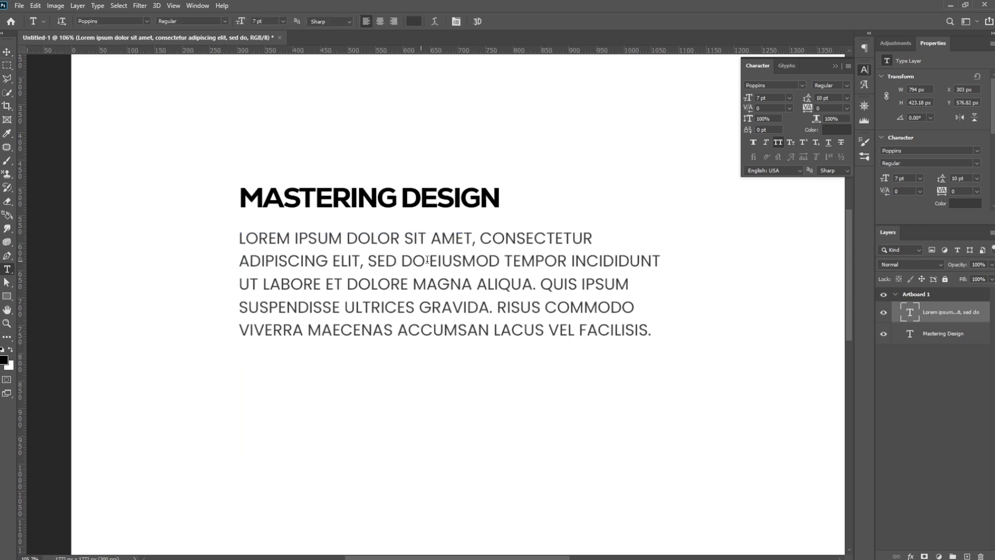
left_click_drag(428, 260, 501, 258)
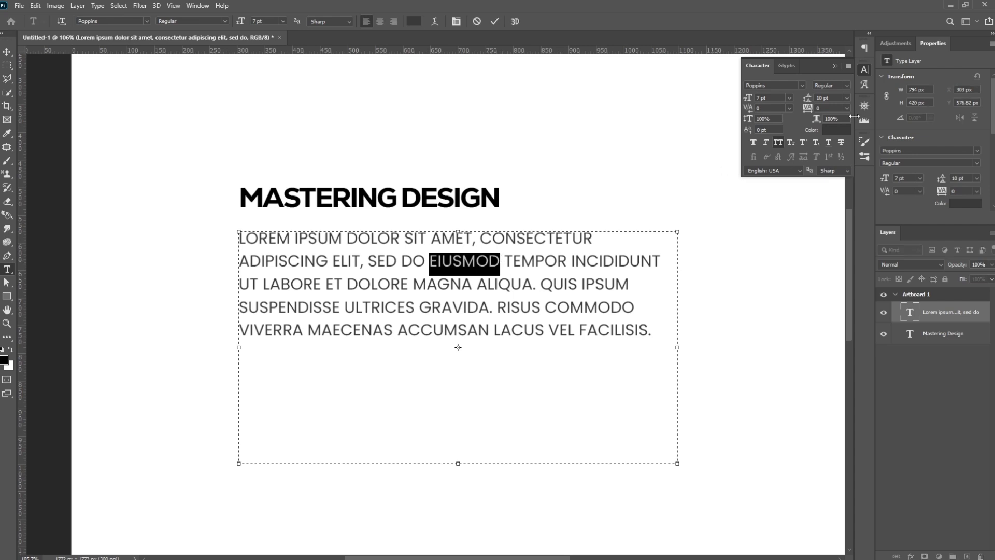
left_click(835, 130)
left_click_drag(766, 352, 760, 285)
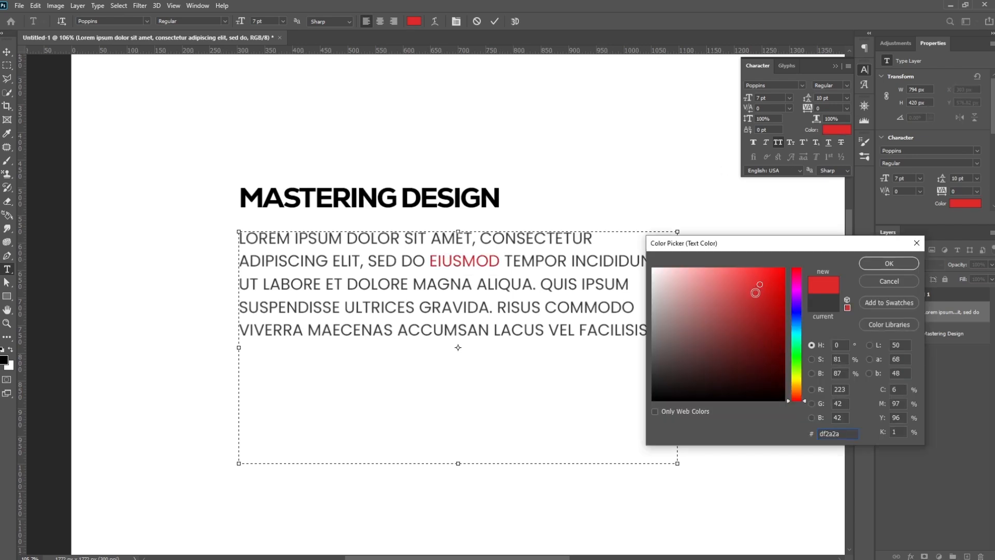
left_click(877, 265)
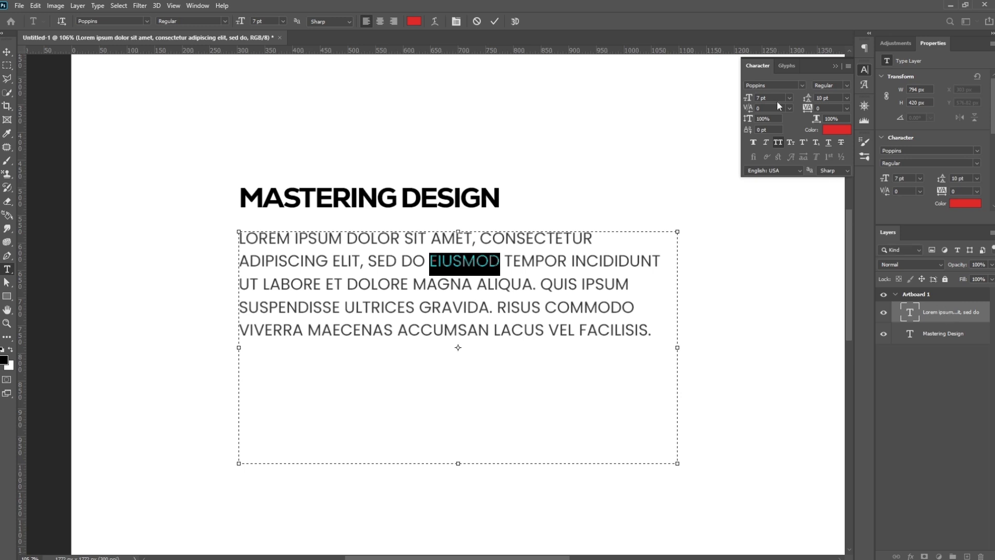
- Change the font of the red word "eiusmod" to Federal Escort and commit the text edit
left_click(803, 85)
left_click(852, 188)
key("ctrl+Return")
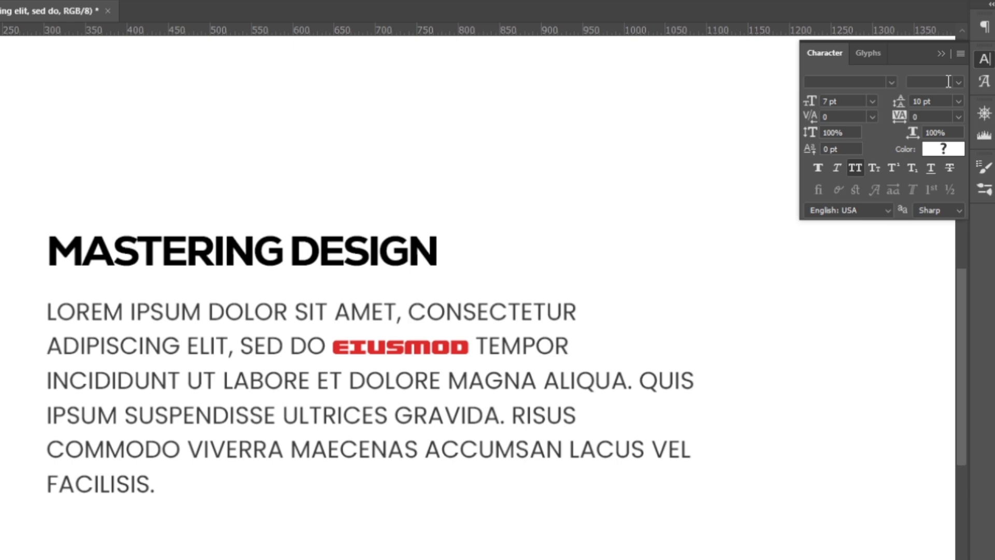
left_click(958, 82)
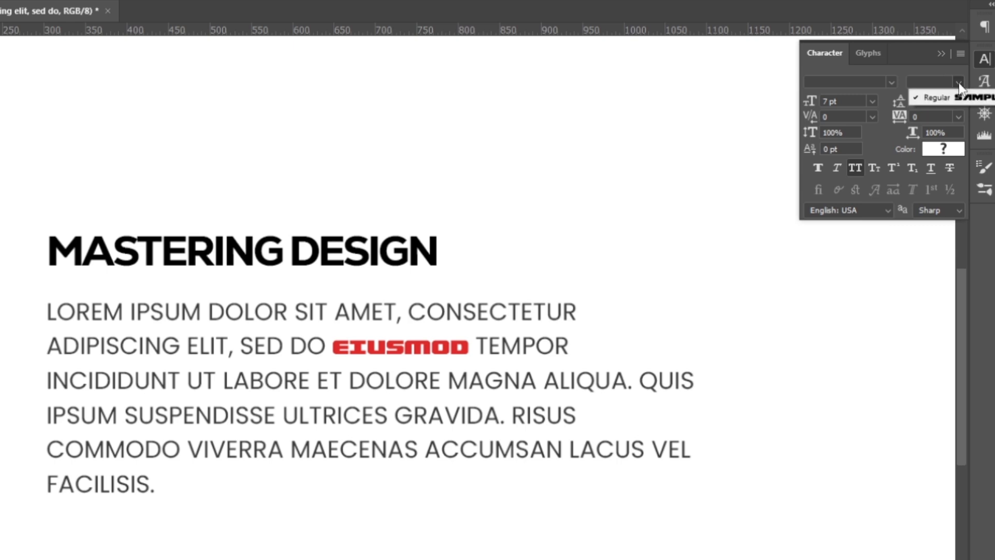
left_click(958, 82)
left_click(959, 82)
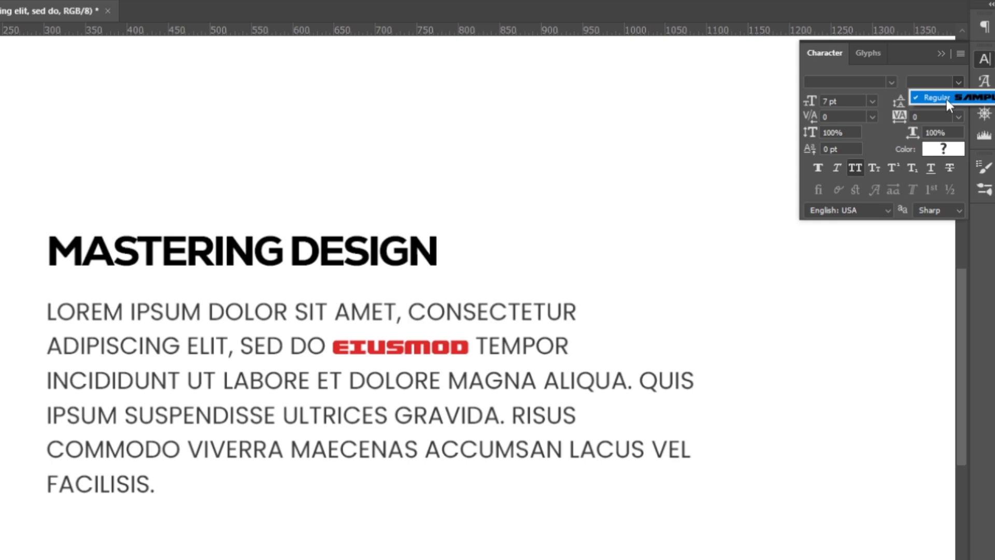
left_click(897, 68)
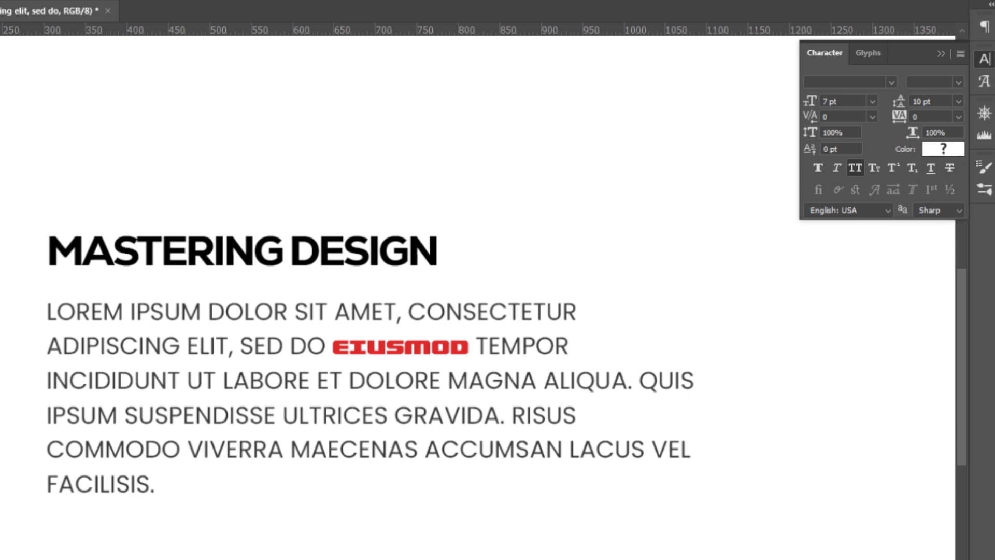
- Try Faux Bold and Faux Italic on the word "eiusmod", turning each one off again
left_click_drag(334, 346, 473, 345)
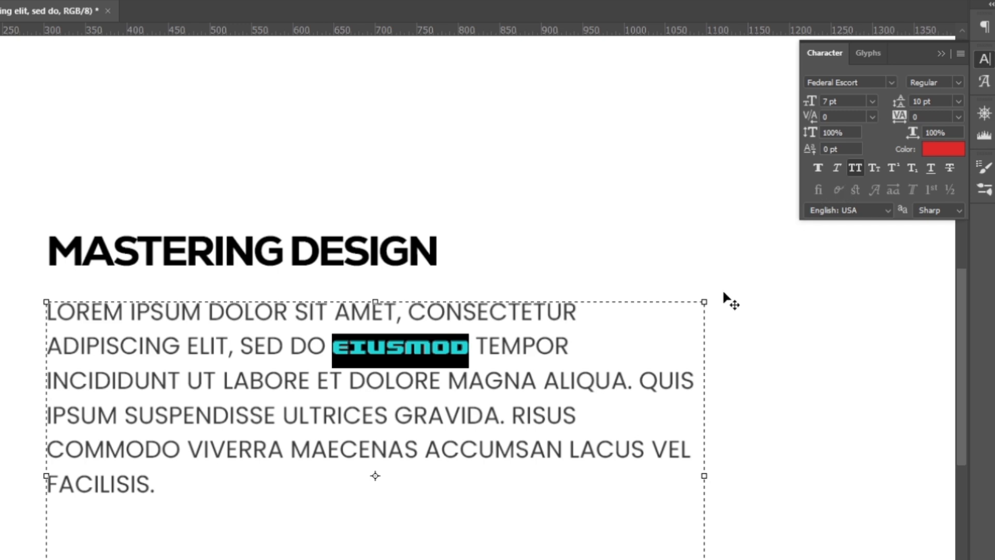
left_click(817, 167)
left_click(818, 169)
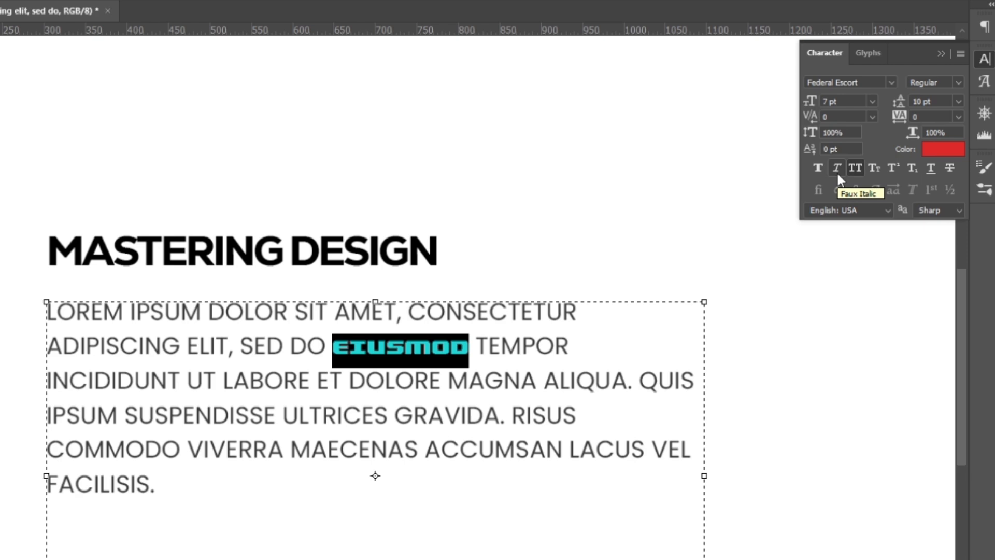
left_click(837, 171)
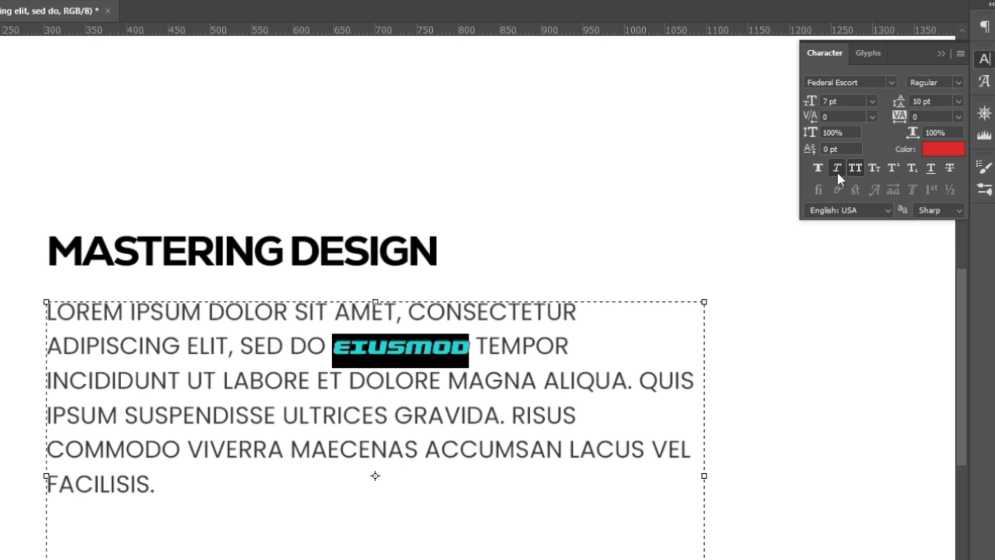
left_click(837, 170)
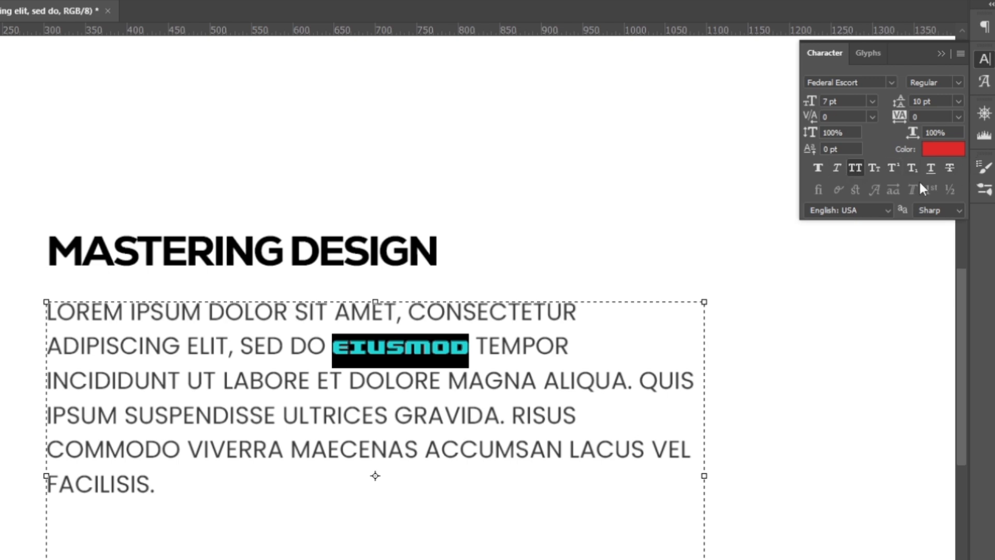
- Turn off All Caps for the selected word "eiusmod"
left_click(856, 166)
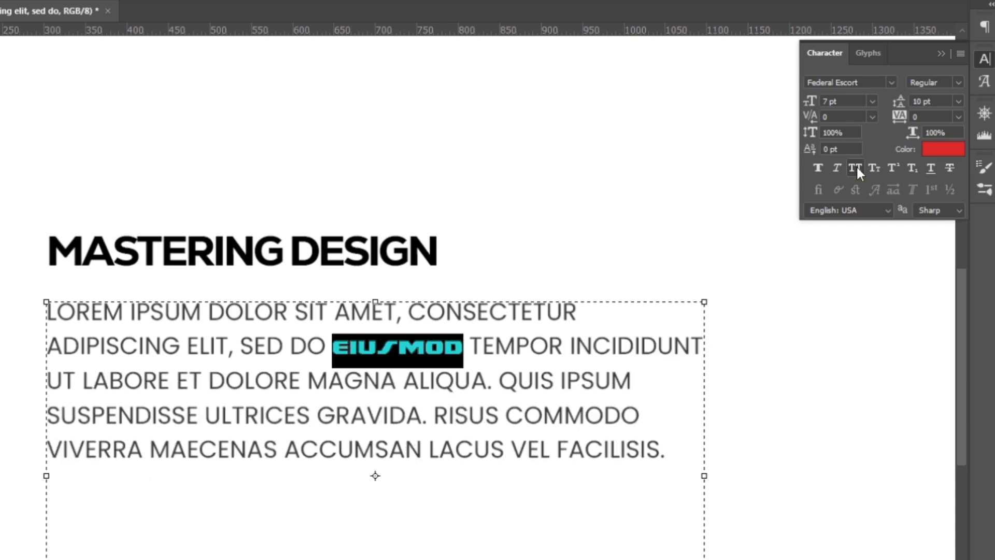
- Turn All Caps back on for "eiusmod" and remove All Caps from the entire paragraph
left_click(856, 170)
left_click(501, 362)
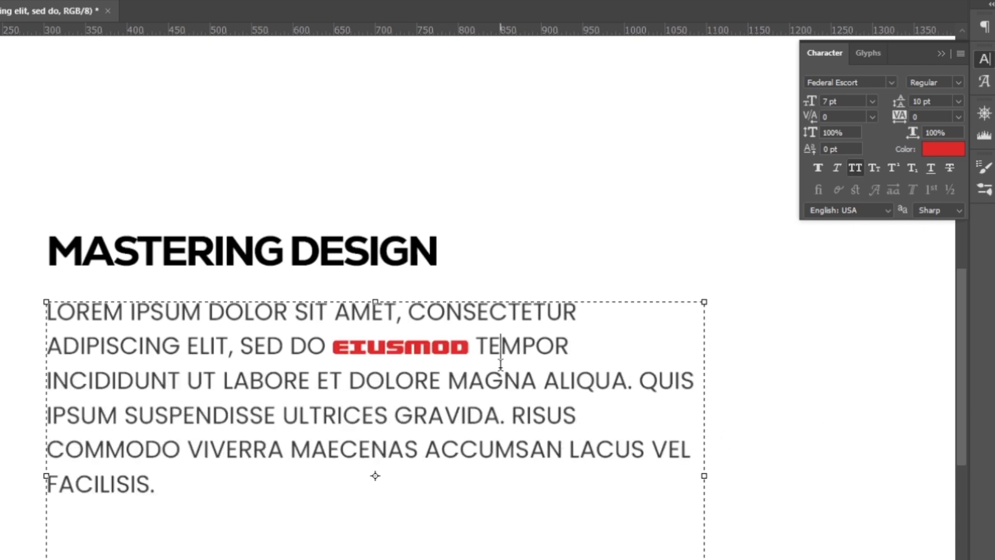
key("ctrl+a")
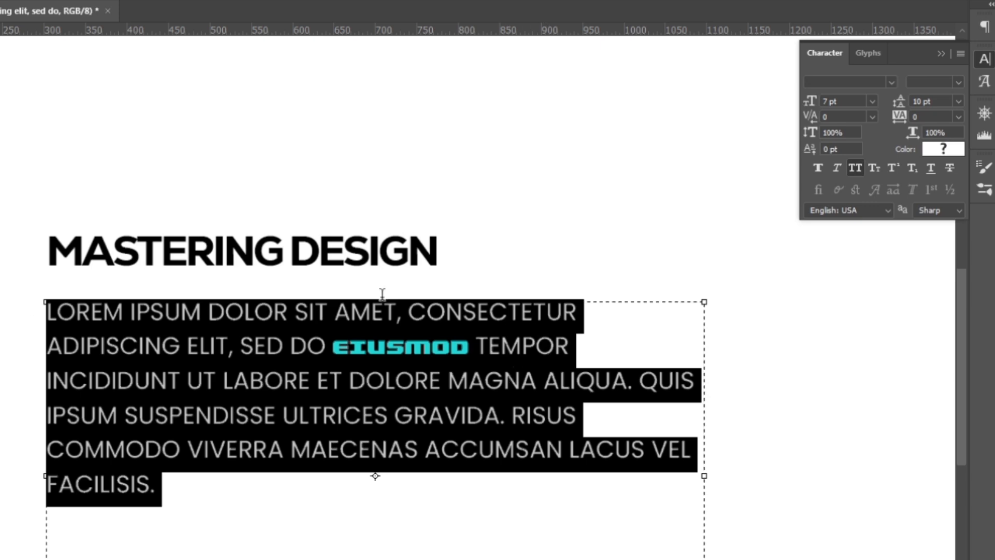
left_click(854, 168)
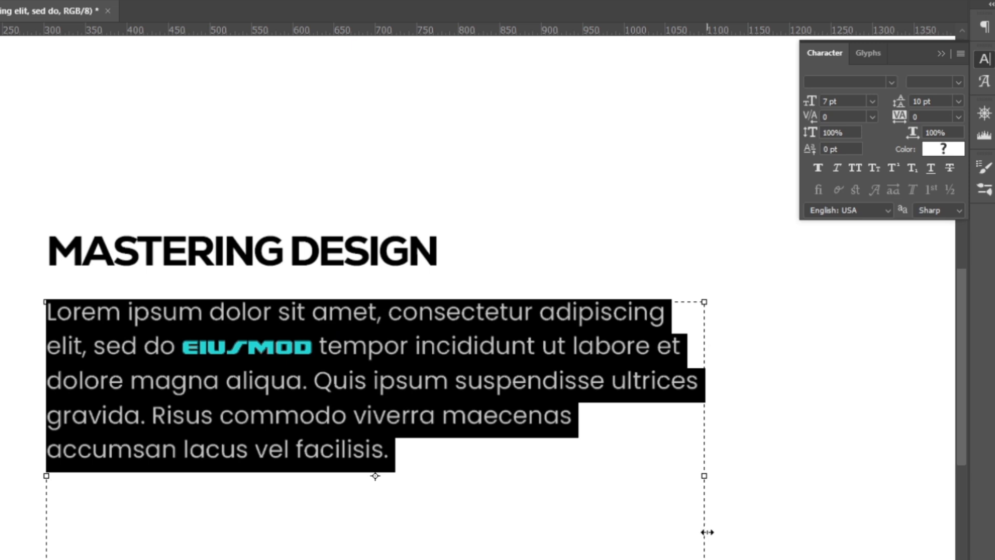
left_click(430, 474)
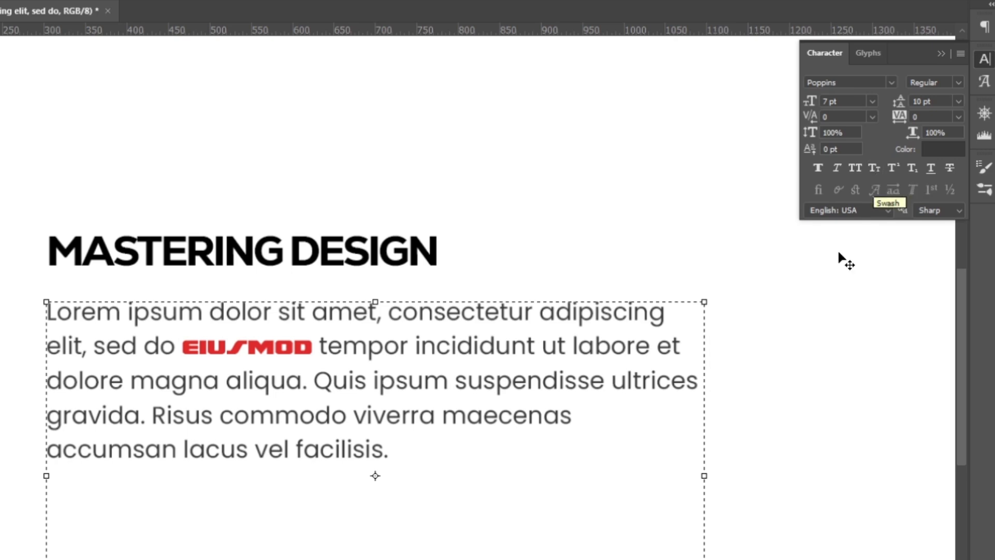
- Try Small Caps on the whole paragraph, turn it off again and commit the text edit
key("ctrl+a")
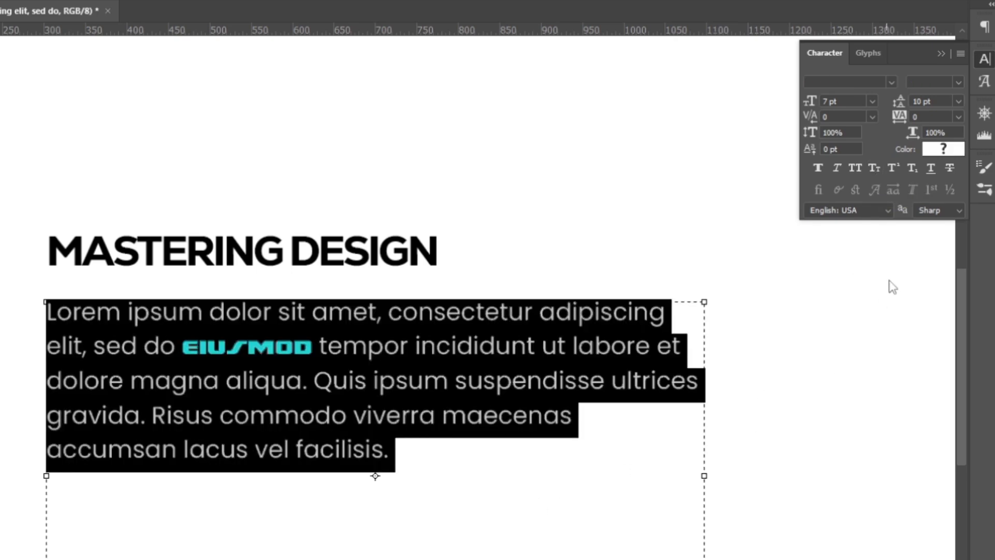
left_click(876, 168)
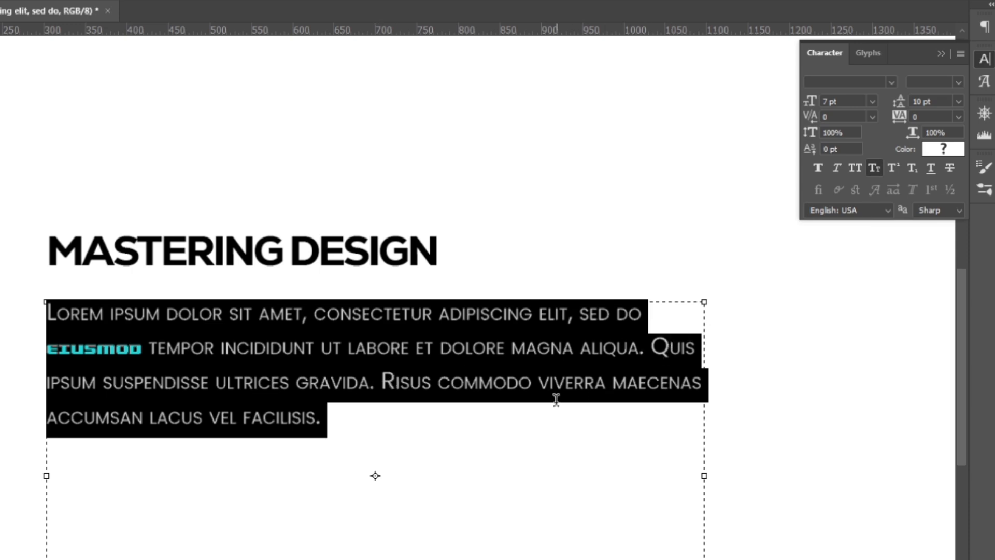
left_click(873, 169)
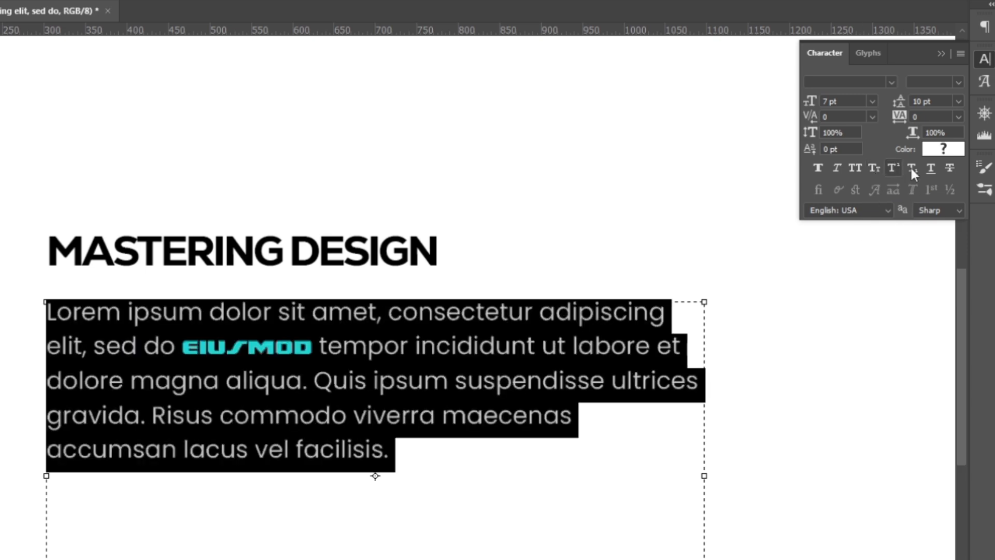
left_click(1, 32)
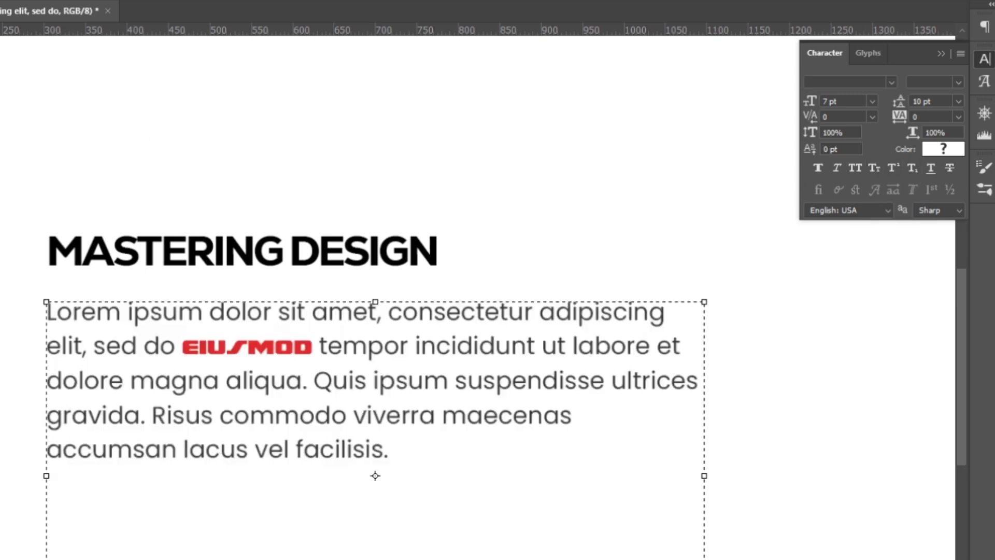
- Add a separate text "27" above and right of the title and set its font size to 27 pt
scroll(441, 462, "up", 3)
scroll(444, 466, "right", 1)
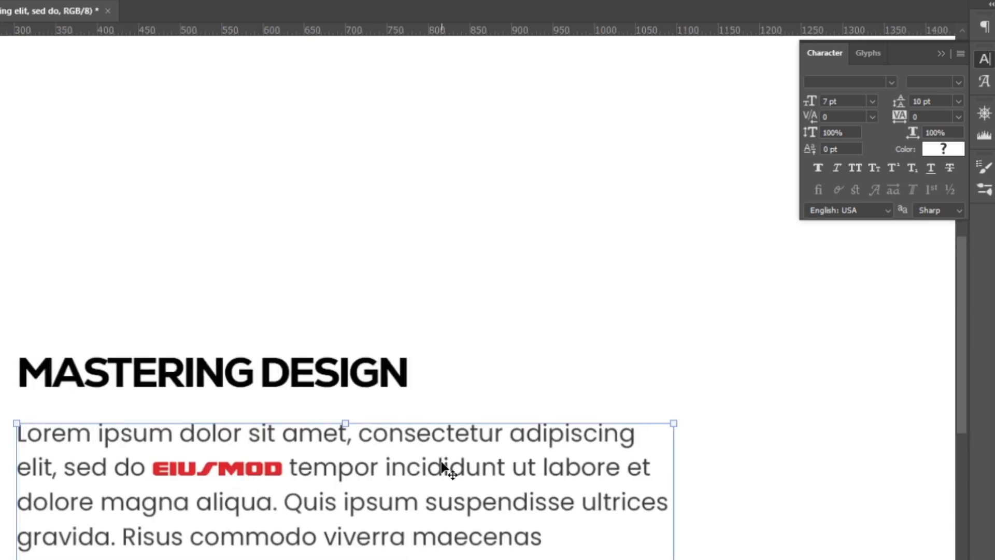
key("t")
left_click(498, 242)
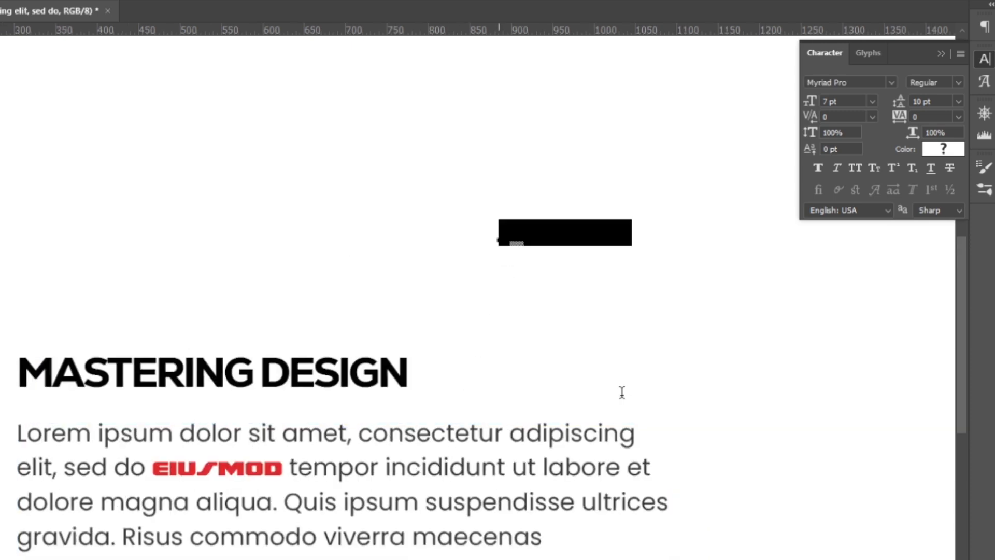
type("27")
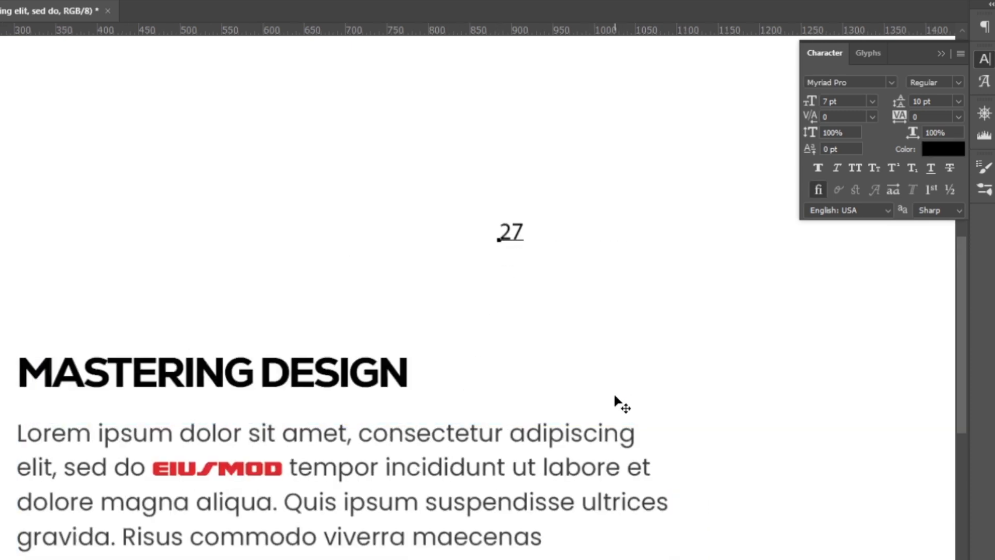
key("ctrl+a")
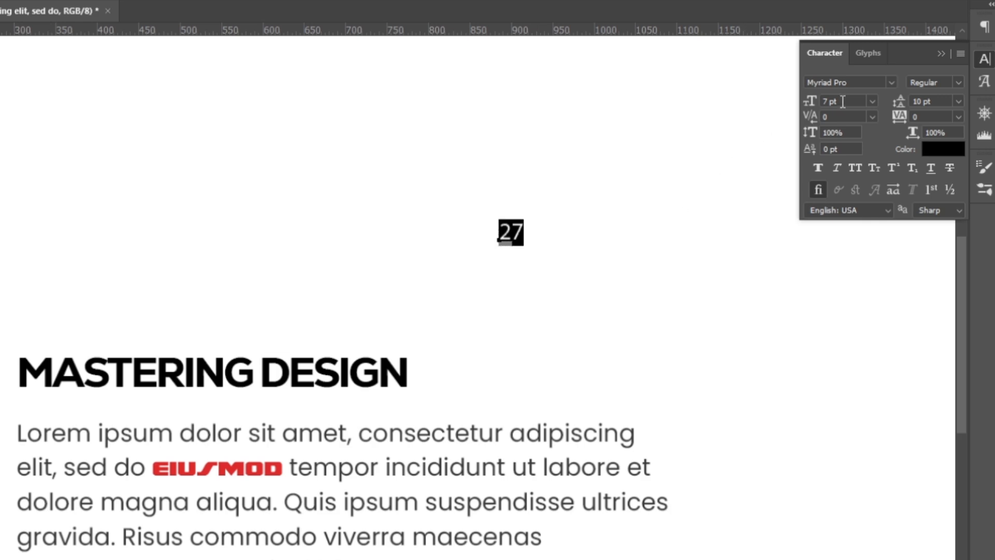
left_click_drag(810, 103, 831, 104)
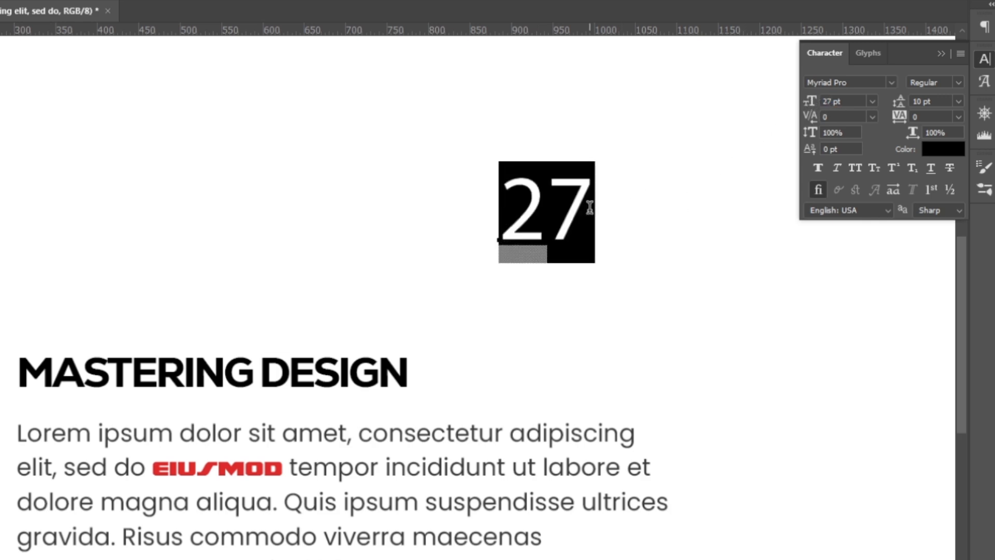
- Make the 7 in "27" a superscript and commit the text edit
left_click(574, 212)
left_click_drag(554, 208, 594, 204)
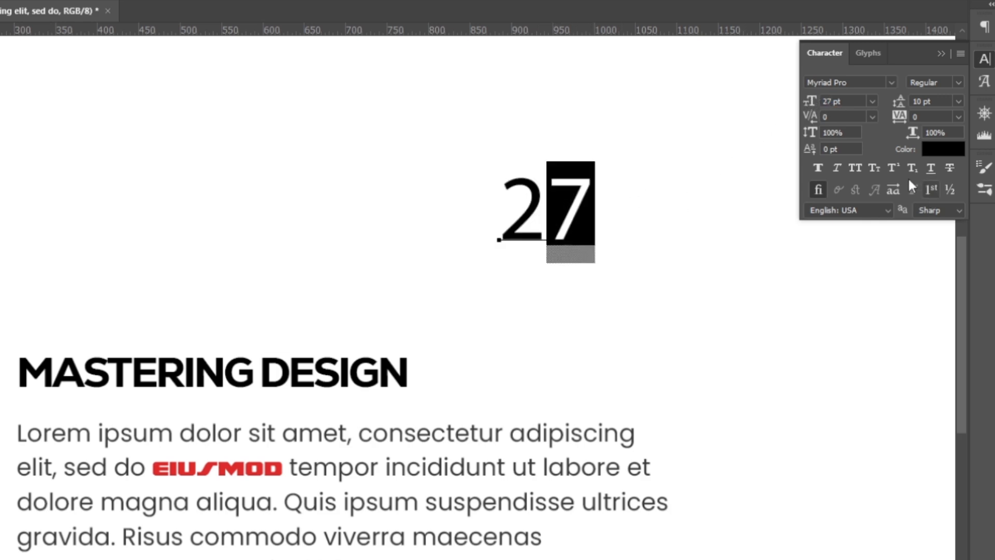
left_click(893, 168)
key("ctrl+Return")
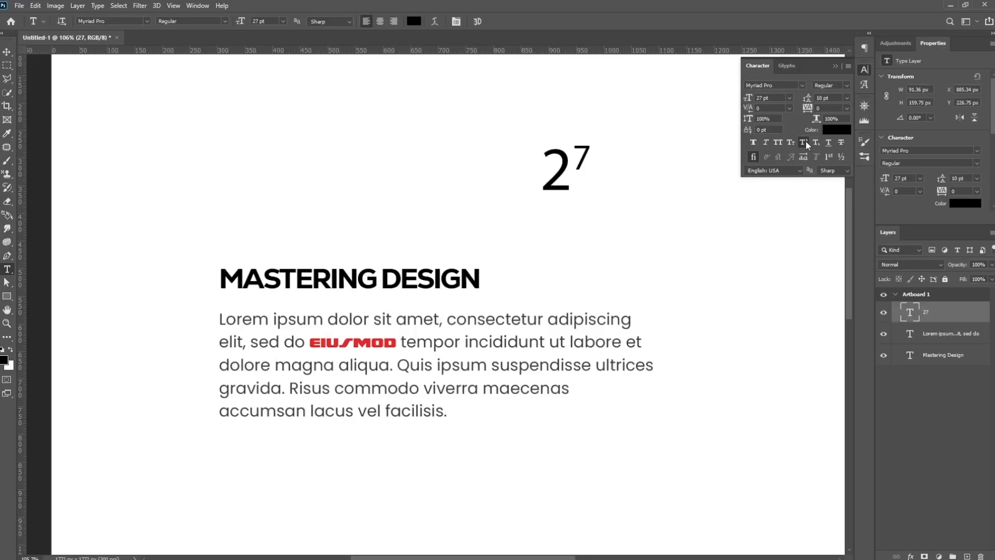
- Try Subscript on the 7 of "27", turning it off again
left_click(573, 161)
left_click_drag(574, 161, 599, 158)
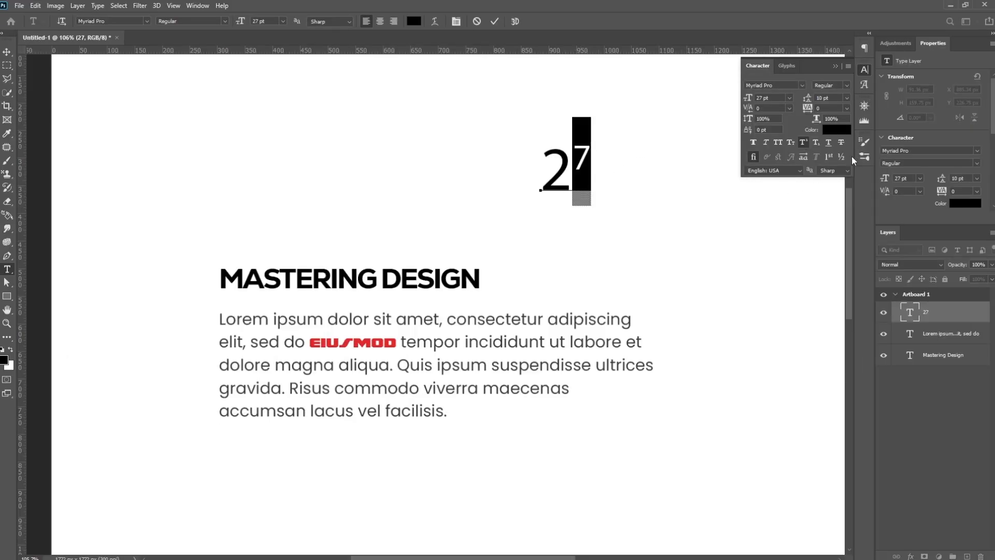
left_click(817, 142)
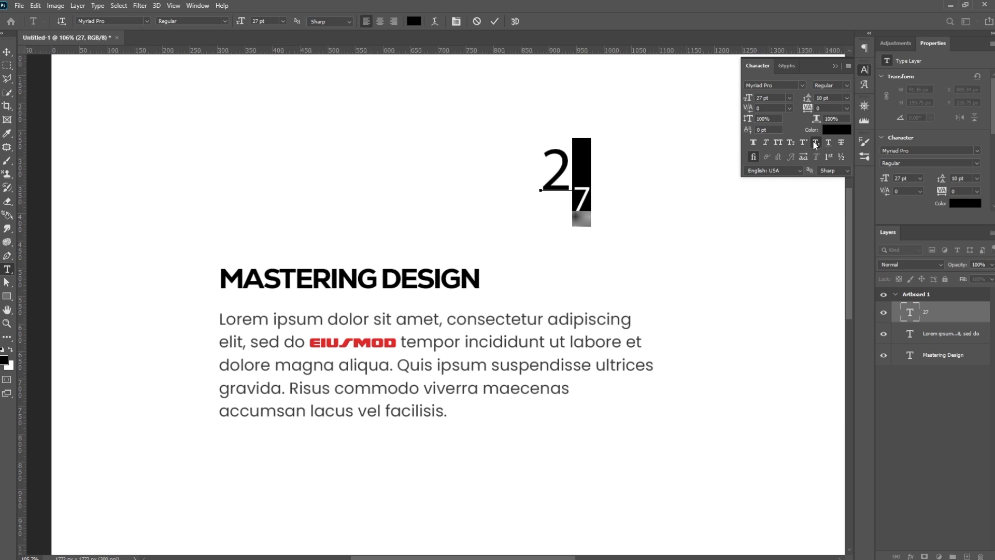
left_click(815, 142)
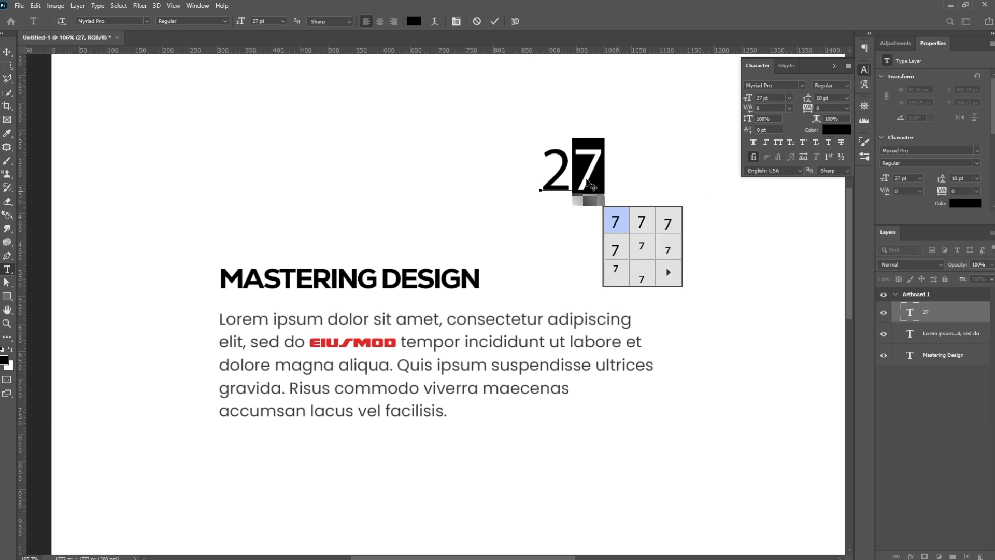
- Delete the "27" text layer
left_click(932, 322)
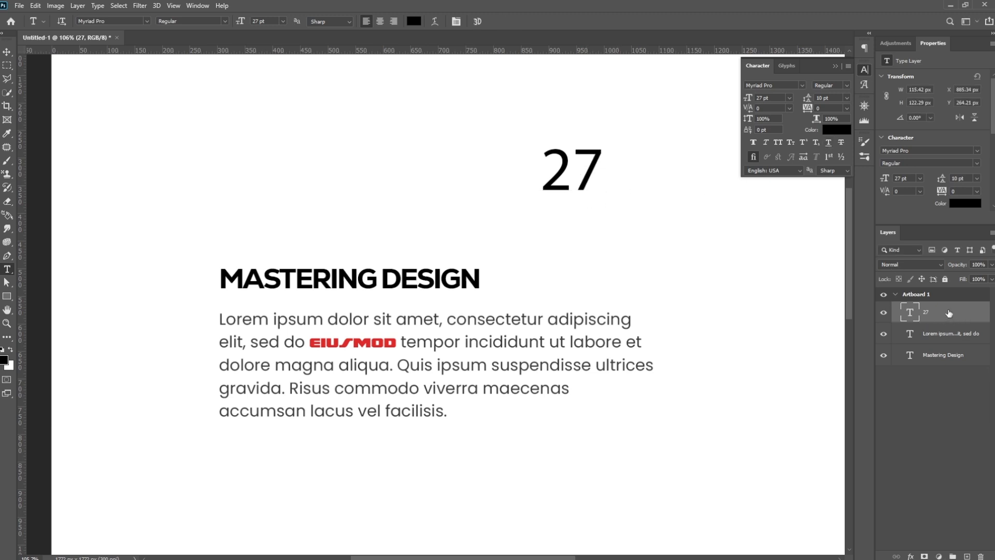
key("Delete")
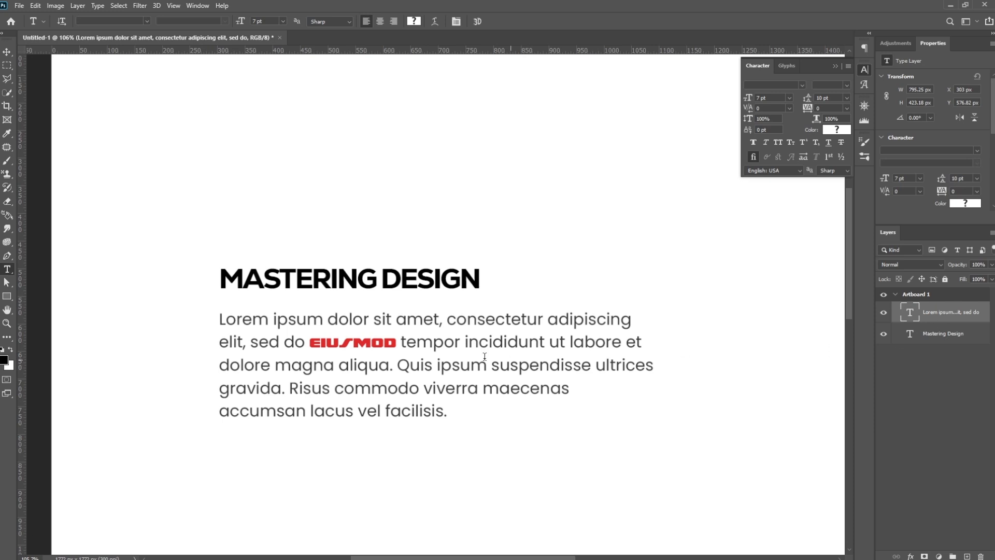
- Underline the whole "Mastering Design" title and commit the text edit
left_click(266, 279)
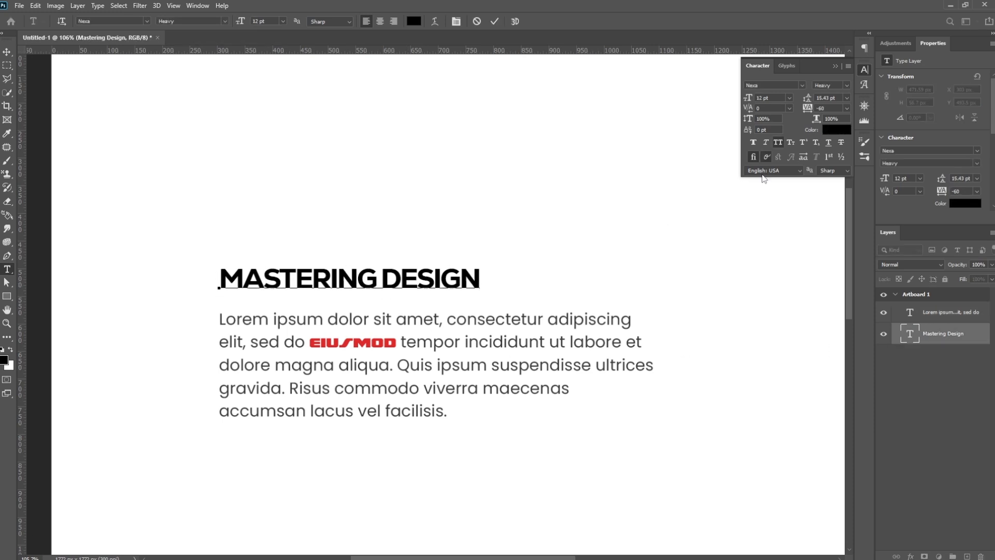
left_click(297, 278)
key("ctrl+a")
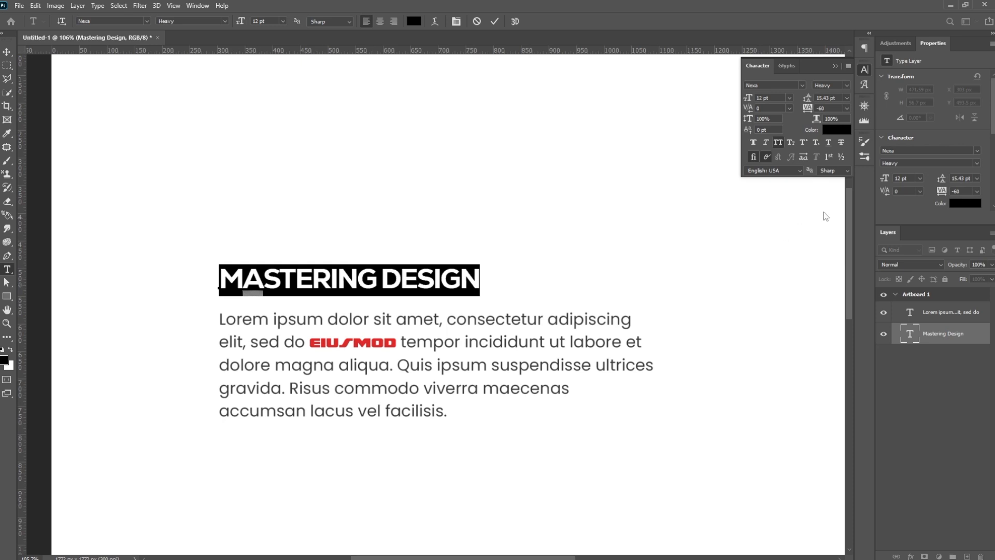
left_click(830, 144)
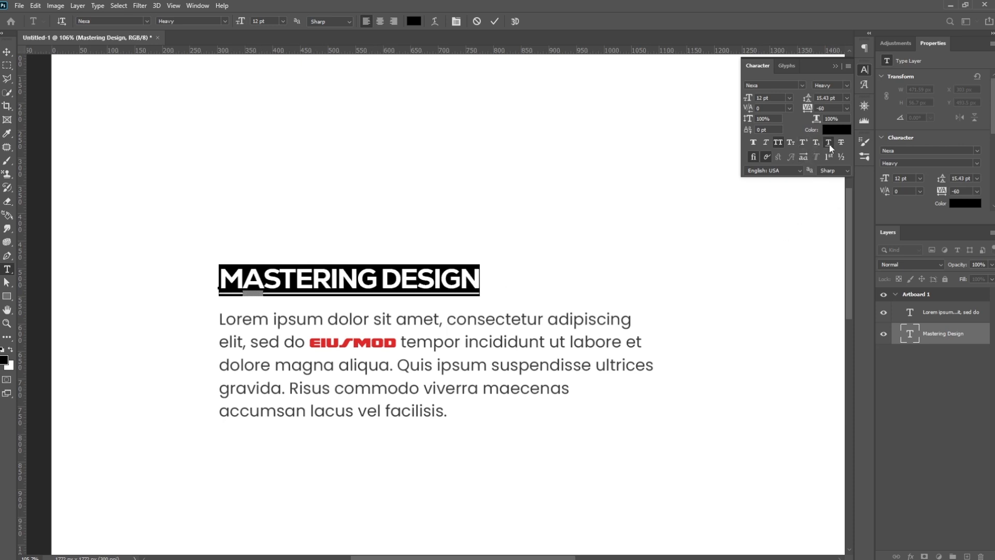
left_click(967, 338)
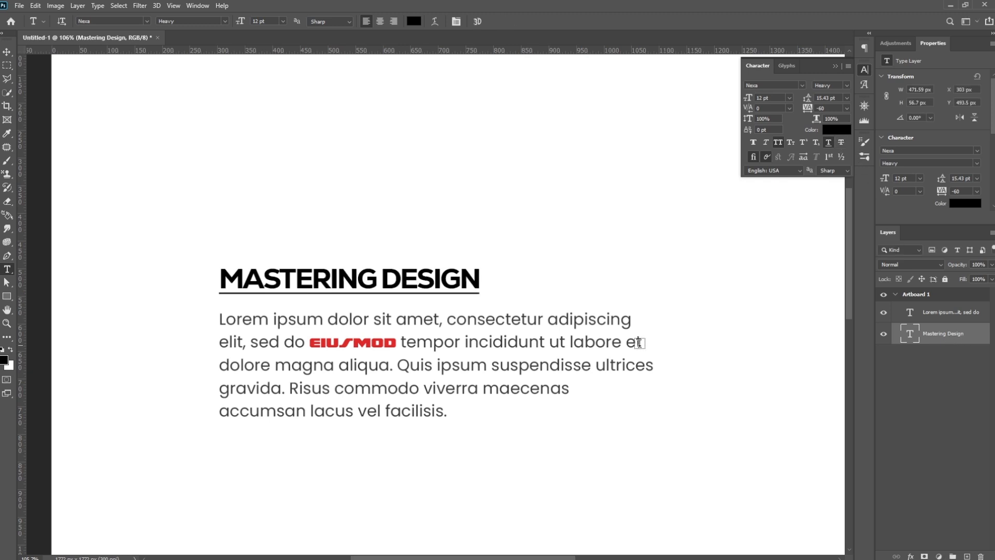
left_click_drag(221, 275, 521, 278)
left_click(5, 52)
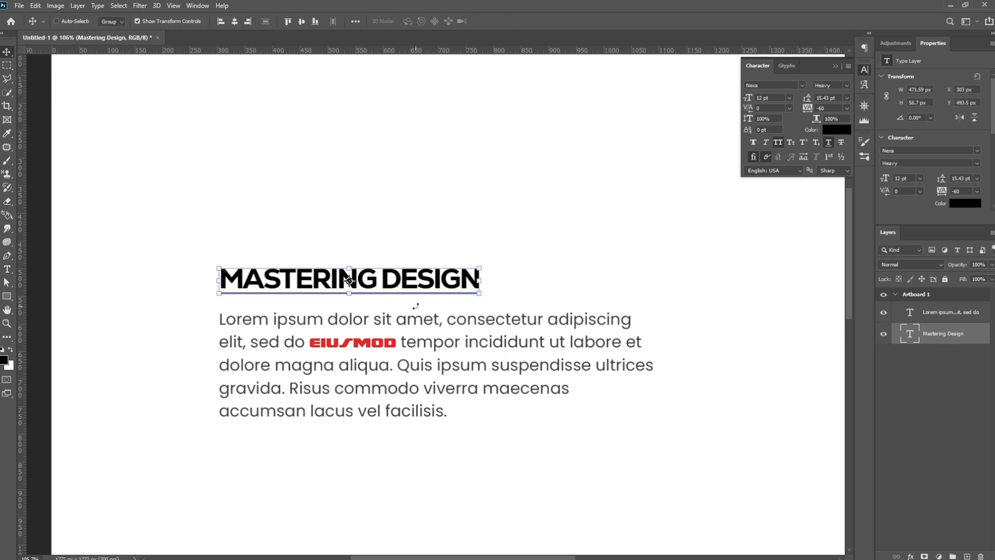
left_click(7, 270)
left_click(382, 280)
left_click_drag(381, 280, 509, 293)
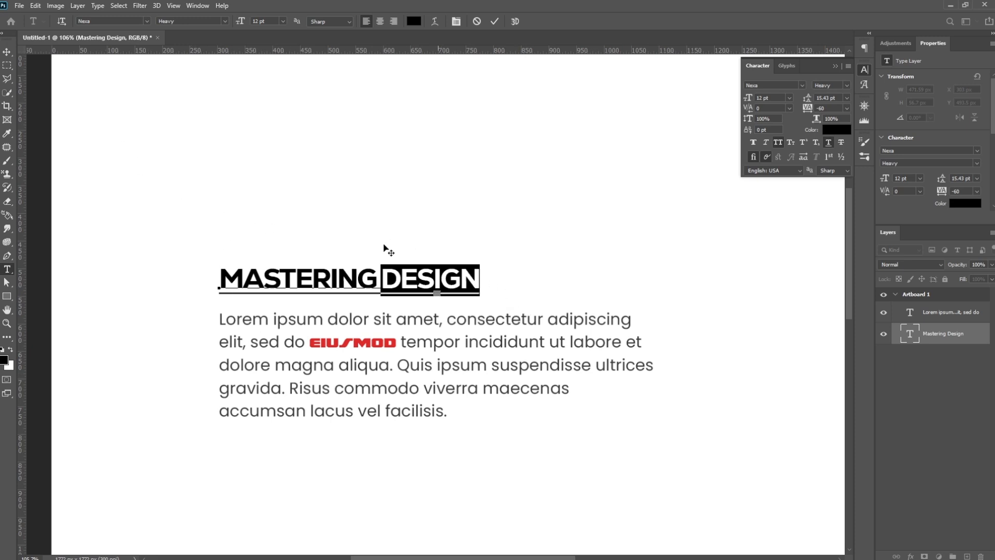
left_click(8, 52)
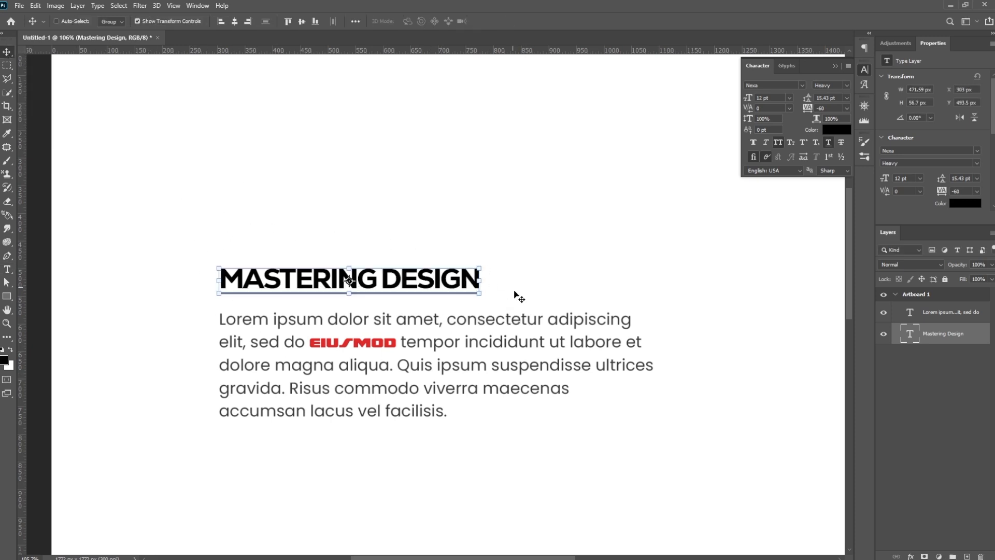
- Try Strikethrough on the title layer, turning it off again, and remove the title's underline
left_click(844, 142)
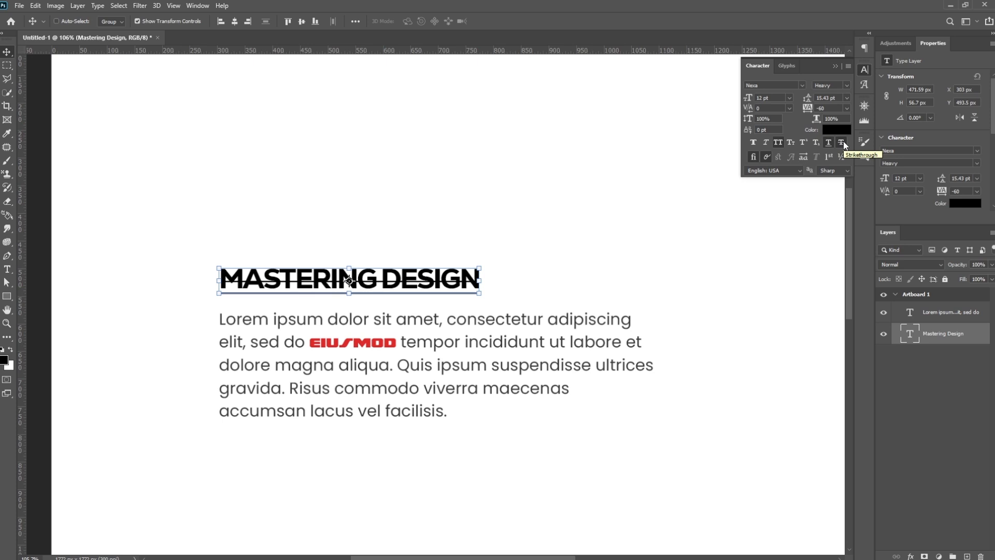
left_click(844, 141)
left_click(830, 143)
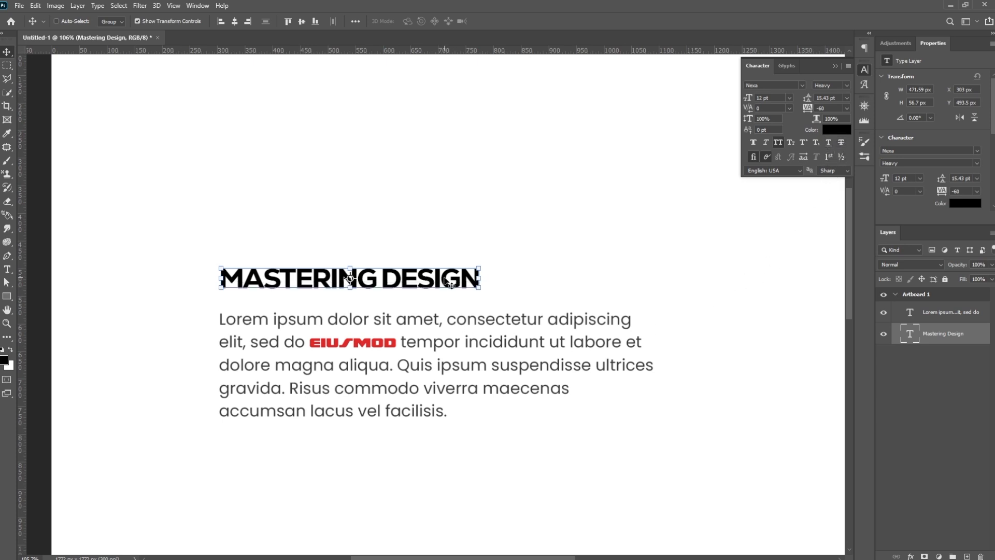
- Move the title down about 10 px, closer to the paragraph
left_click_drag(445, 279, 444, 285)
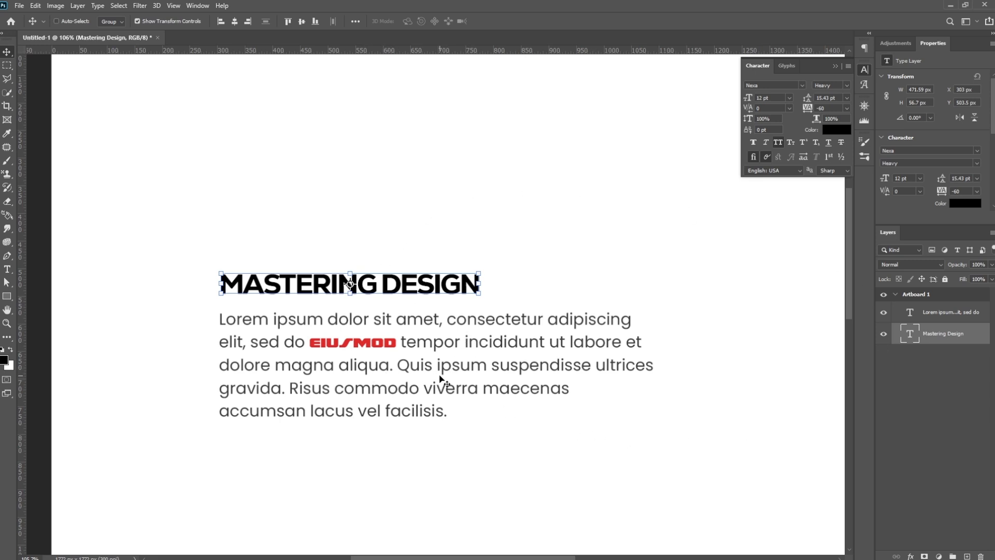
- Try center, right and each justified alignment on the lorem ipsum paragraph layer, finishing with Justify last left
left_click(461, 377, "ctrl")
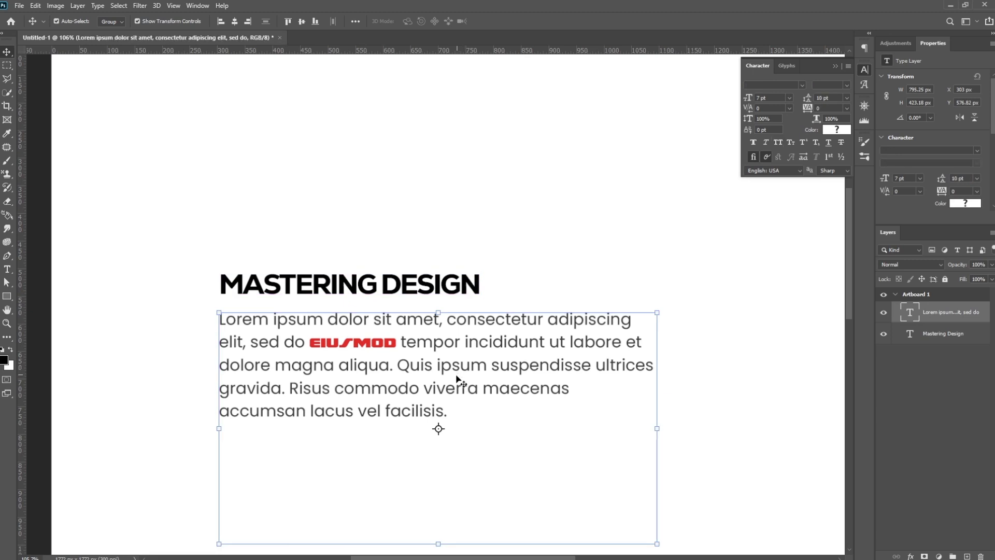
left_click(864, 48)
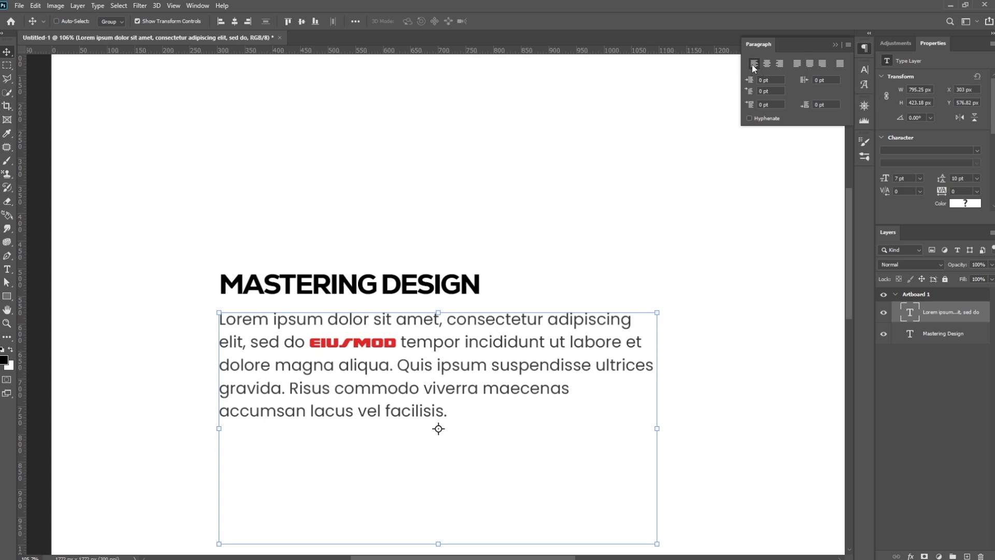
left_click(768, 64)
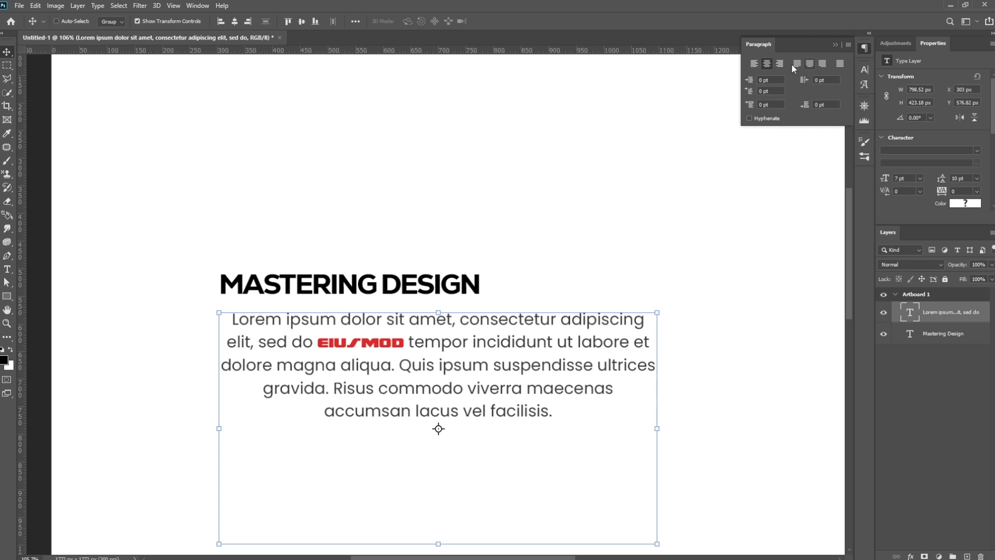
left_click(780, 63)
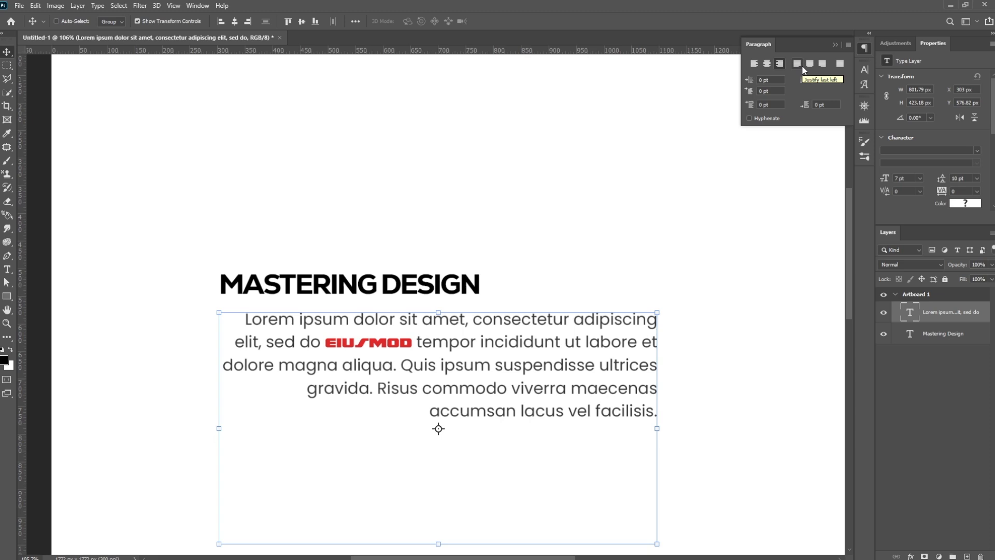
left_click(802, 65)
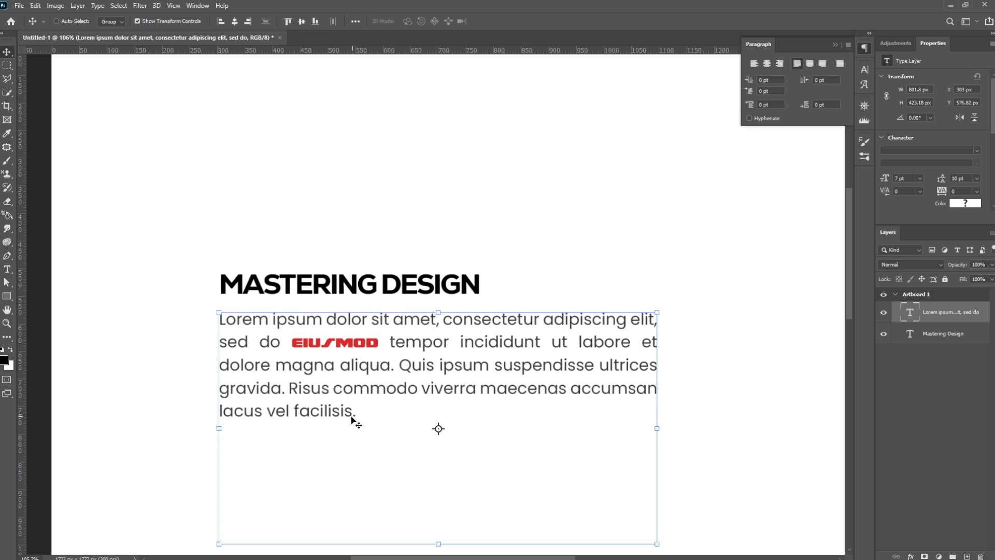
left_click(811, 65)
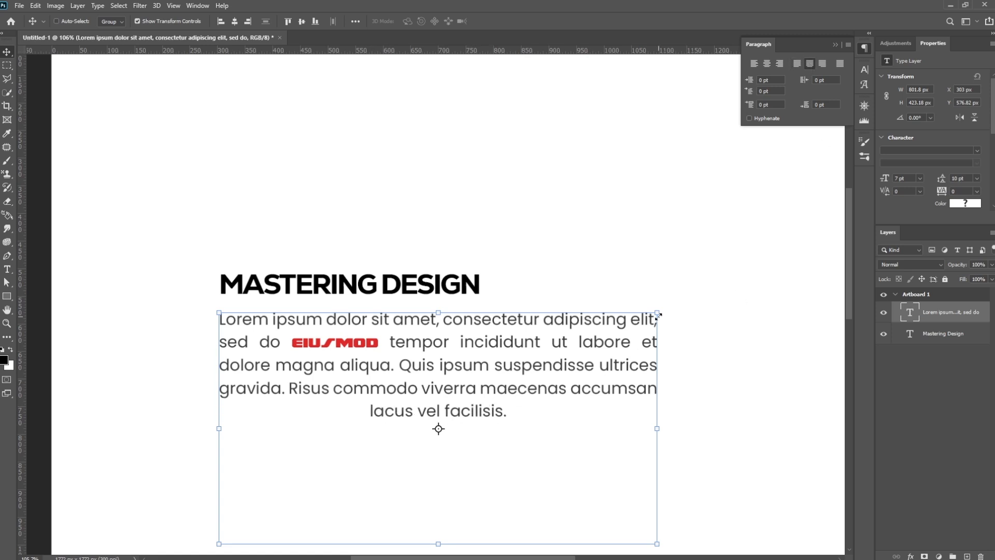
left_click(823, 64)
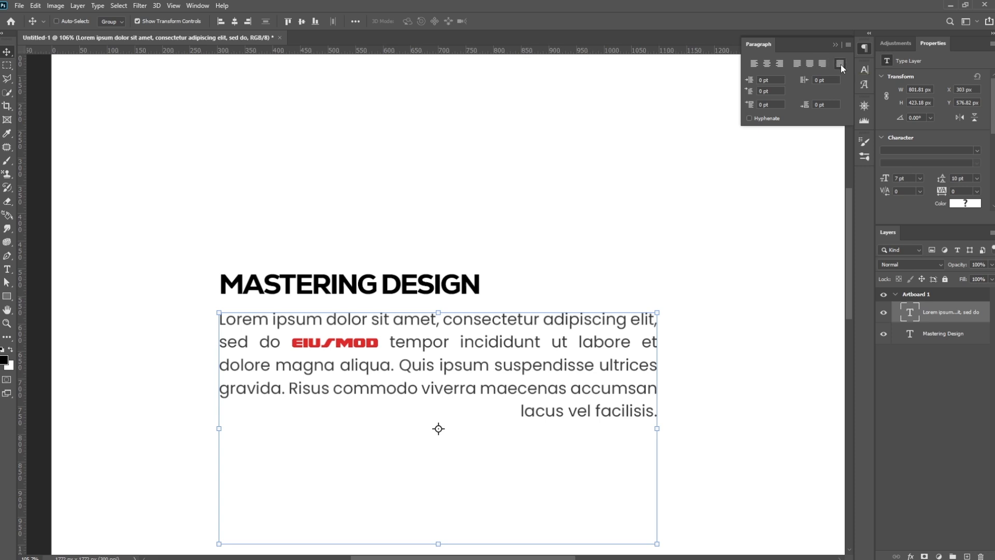
left_click(839, 64)
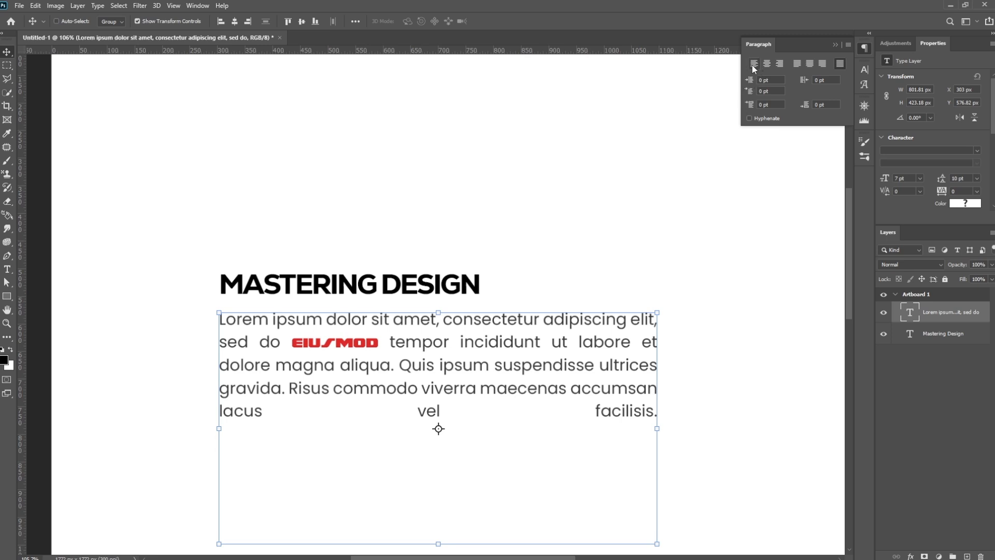
left_click(797, 64)
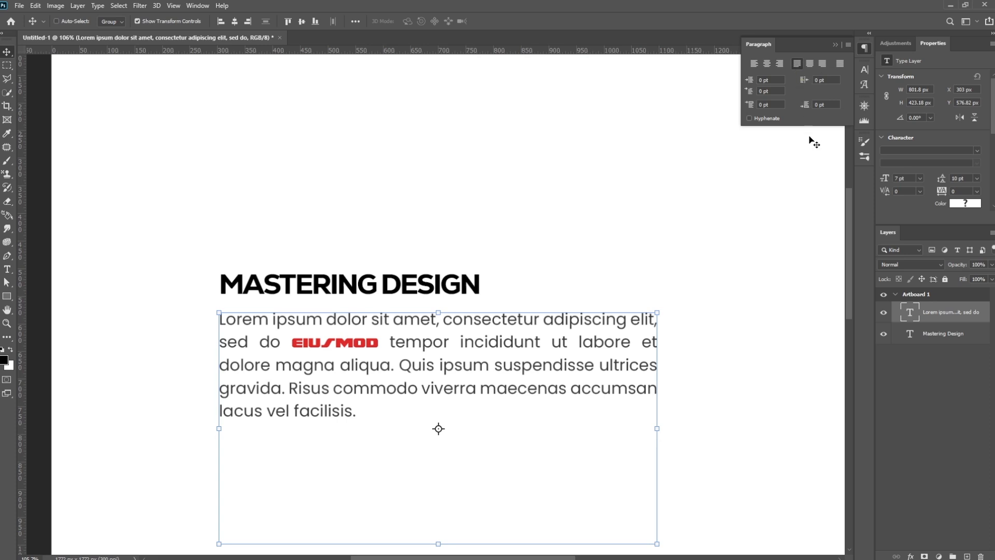
- Try left margin indents of 0.5 pt and 1 pt on the paragraph
left_click(760, 80)
type("0.5")
key("Return")
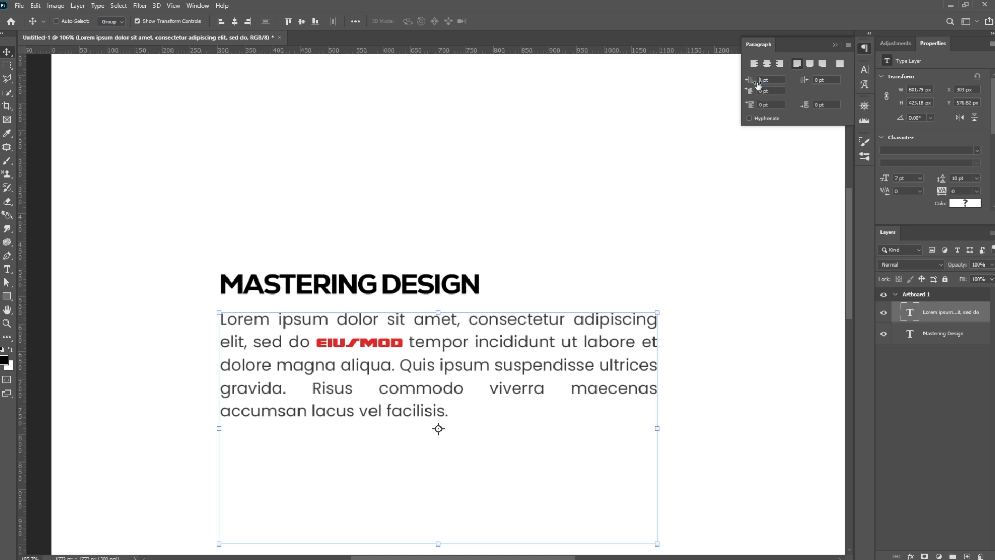
left_click(769, 81)
type("1")
key("Return")
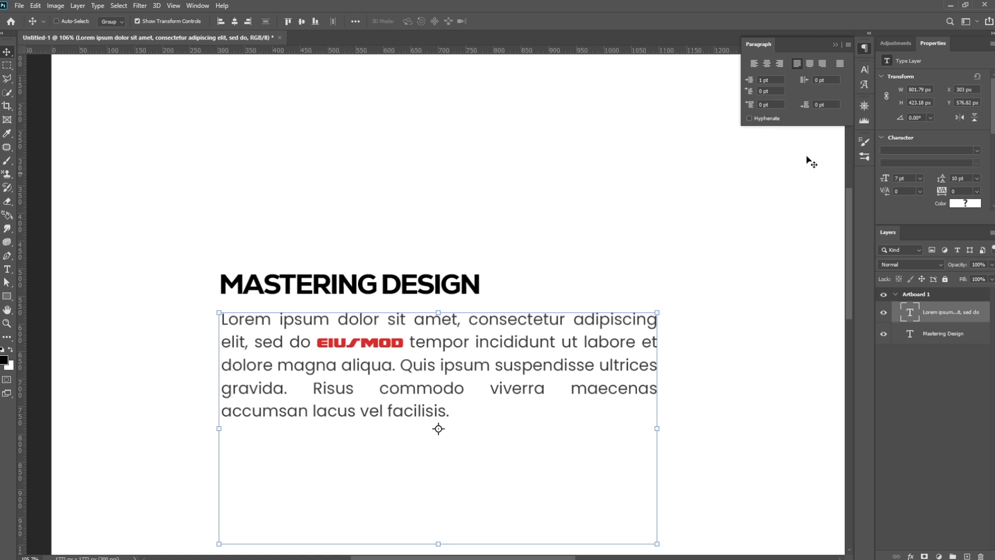
- Try left margin indents of 1.5 pt and 6.5 pt on the paragraph, resetting the indent to 0 pt
left_click_drag(750, 83, 779, 84)
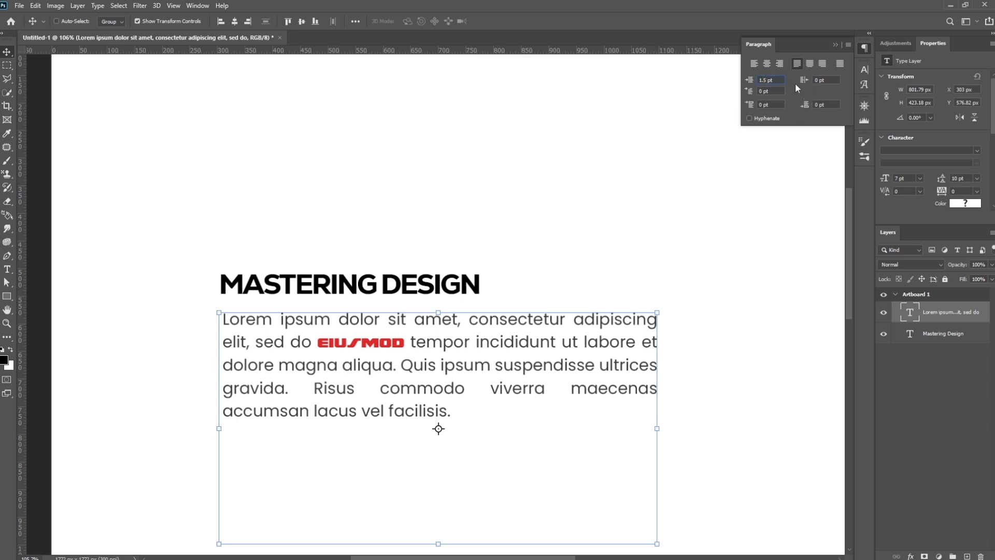
key("BackSpace")
type("6")
key("Return")
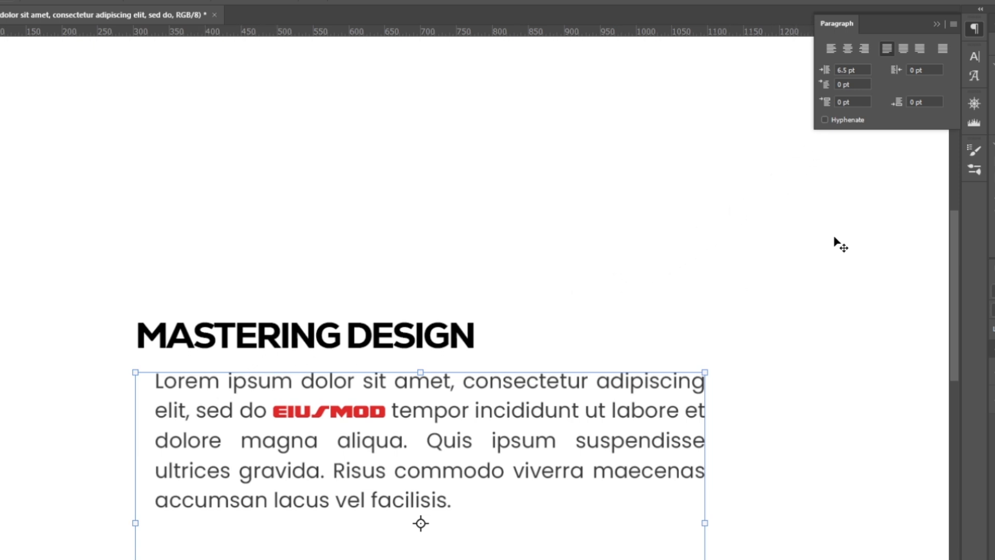
double_click(846, 69)
type("0")
key("Return")
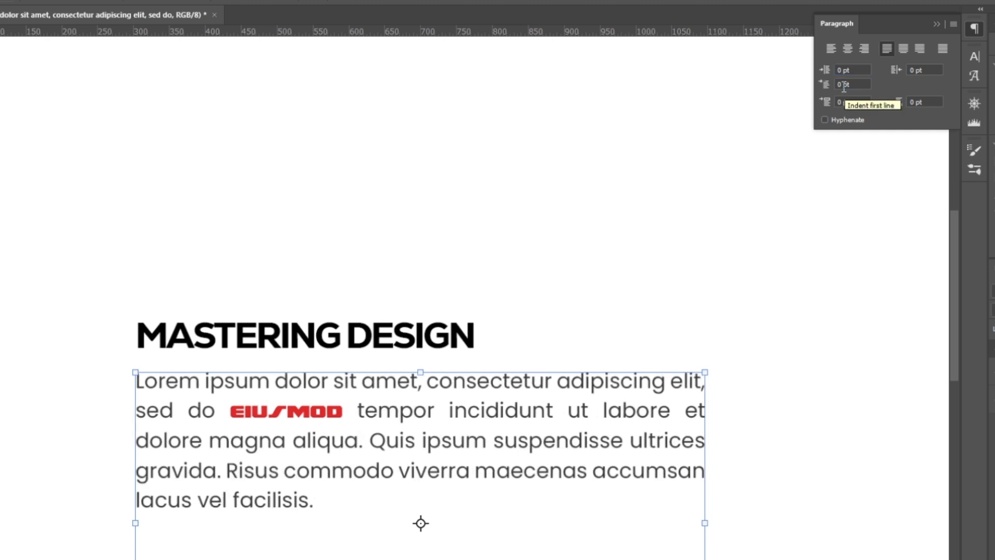
- Try a 6 pt first-line indent on the paragraph and increase it to 10 pt
left_click(844, 85)
key("BackSpace")
type("6")
key("Return")
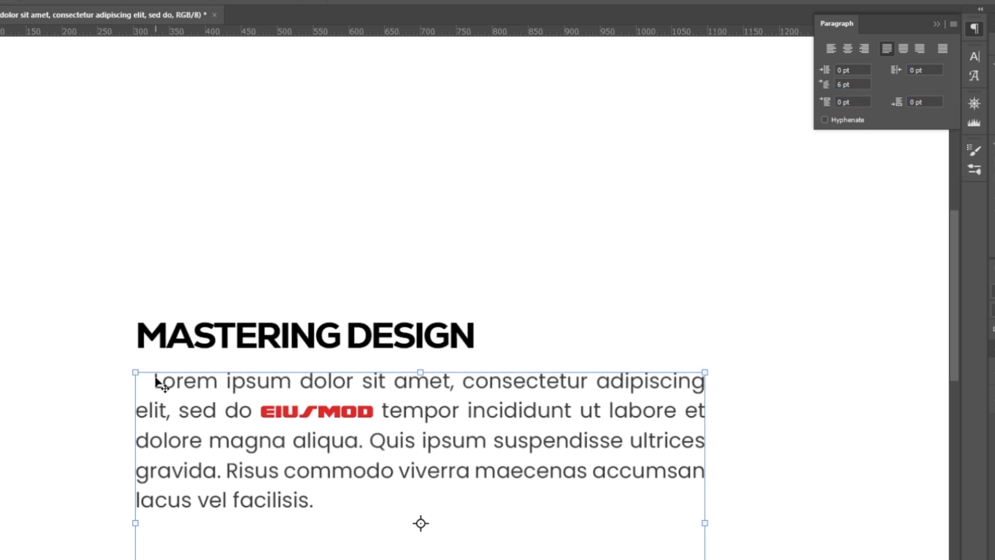
double_click(840, 85)
type("10")
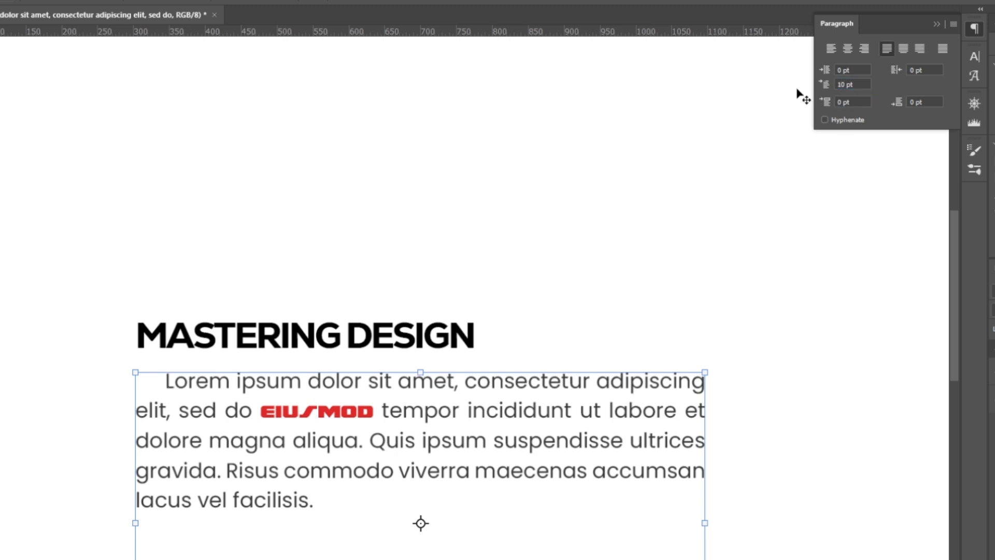
- Try a 15 pt right margin indent on the paragraph and reset it to 0 pt
left_click(915, 70)
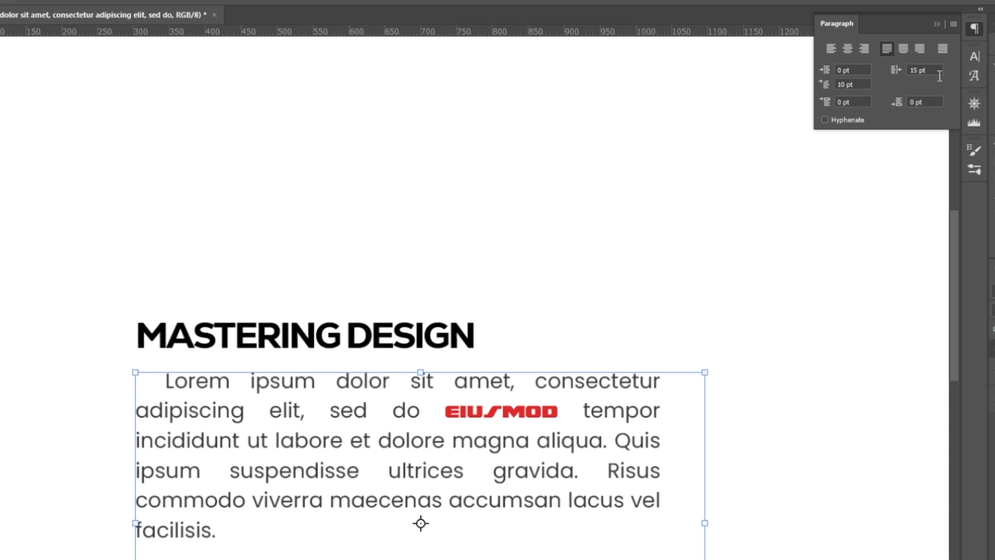
double_click(918, 70)
type("0")
key("Return")
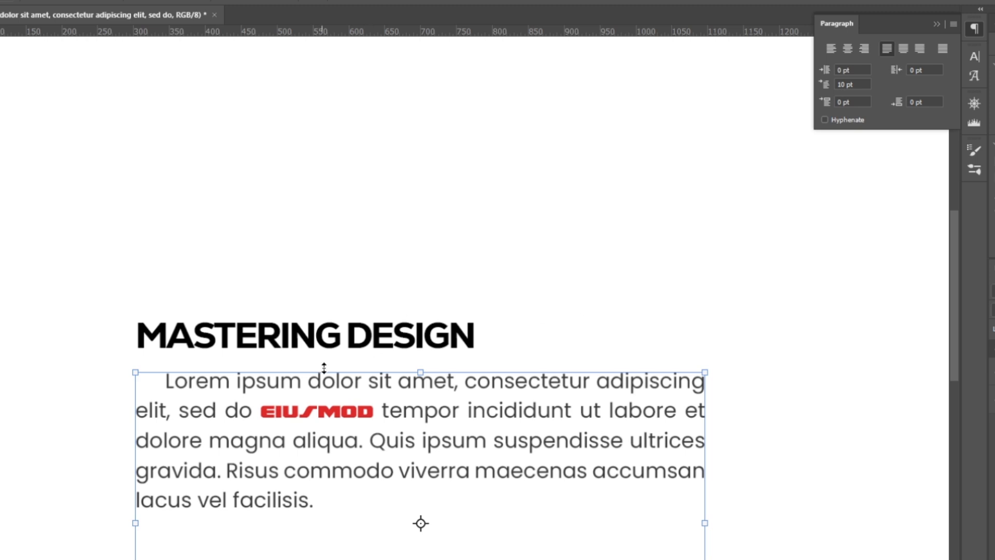
- Add 30 pt of space before paragraphs and start a new paragraph at "Quis ipsum"
left_click(840, 101)
type("30")
key("Return")
double_click(371, 445)
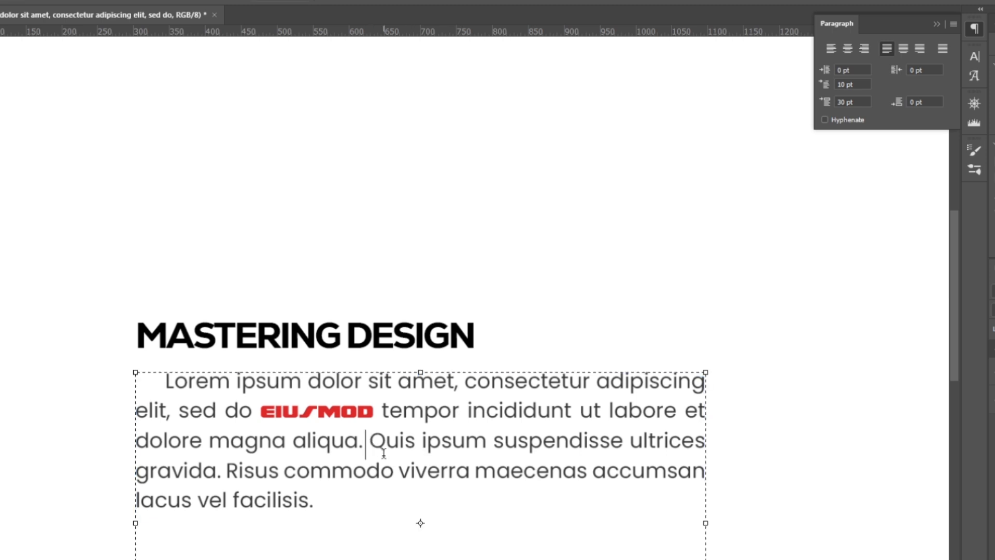
key("Return")
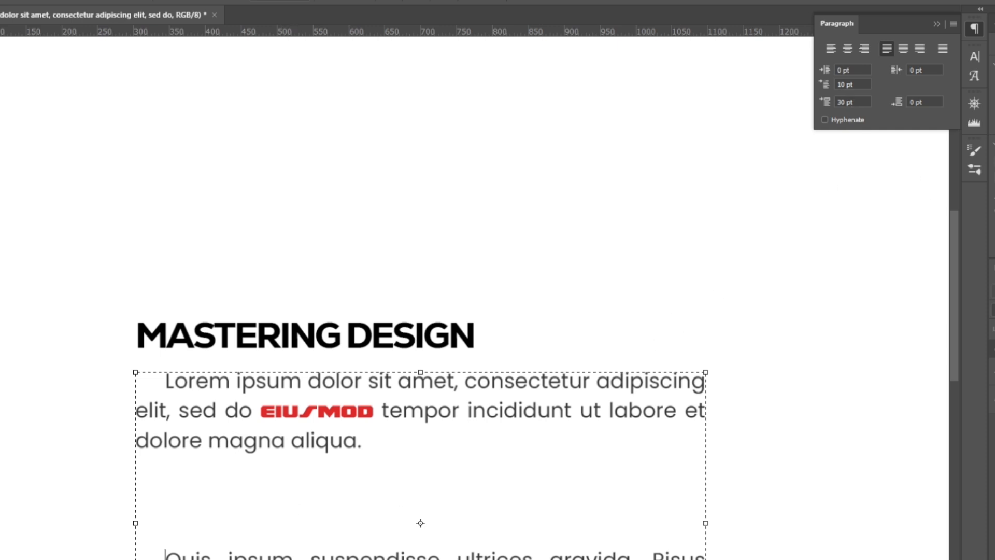
- Reduce the space before the "Quis ipsum" paragraph to 10 pt and try hyphenation, turning it off again
left_click(843, 102)
type("1")
key("Return")
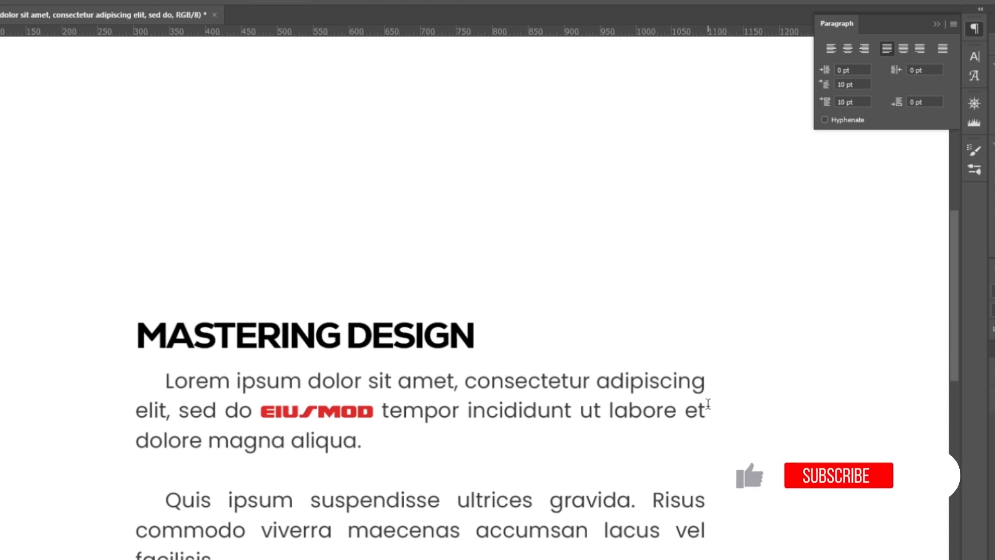
left_click(824, 120)
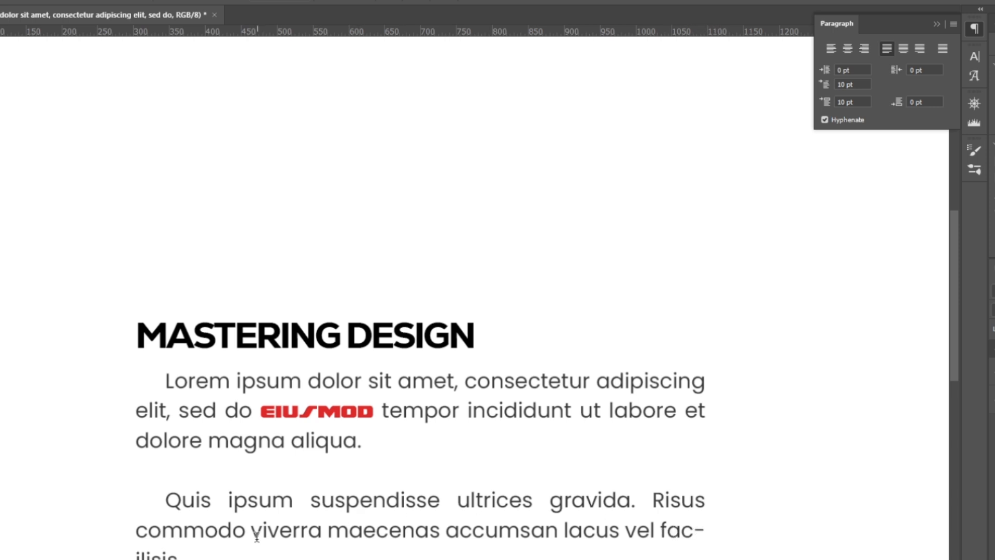
left_click(825, 120)
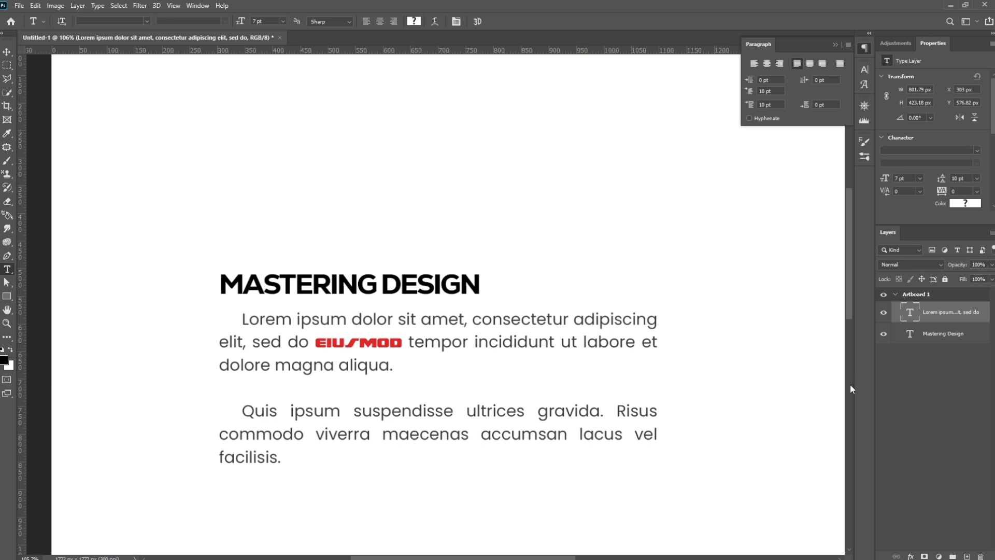
- Add a new point text layer reading "A" in the empty area above the title
double_click(946, 313)
left_click(954, 324)
left_click_drag(446, 223, 409, 387)
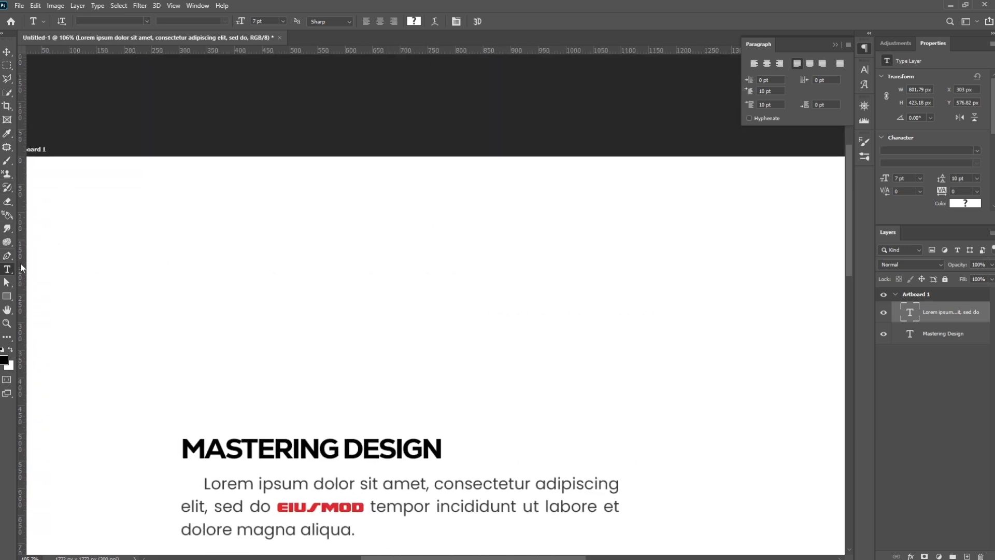
left_click(425, 281)
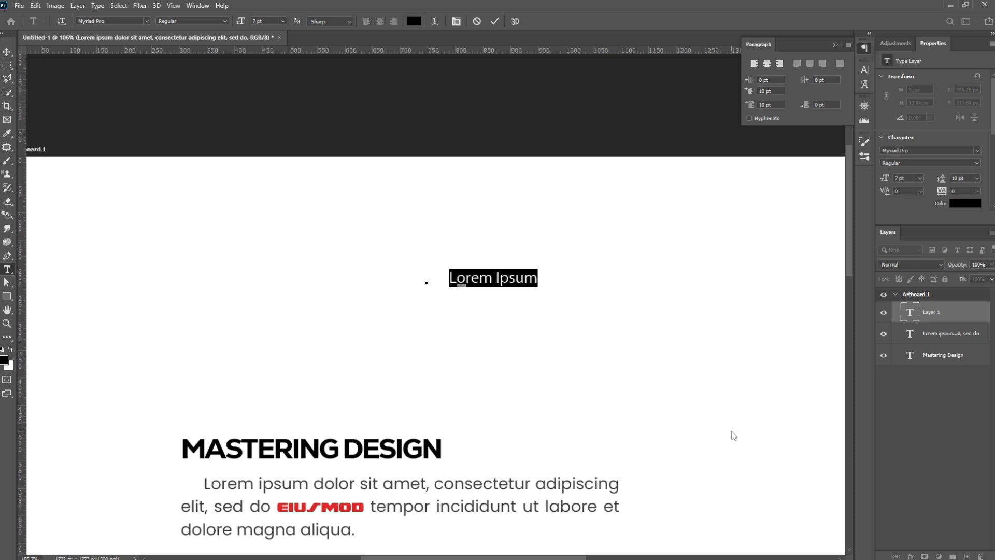
type("A")
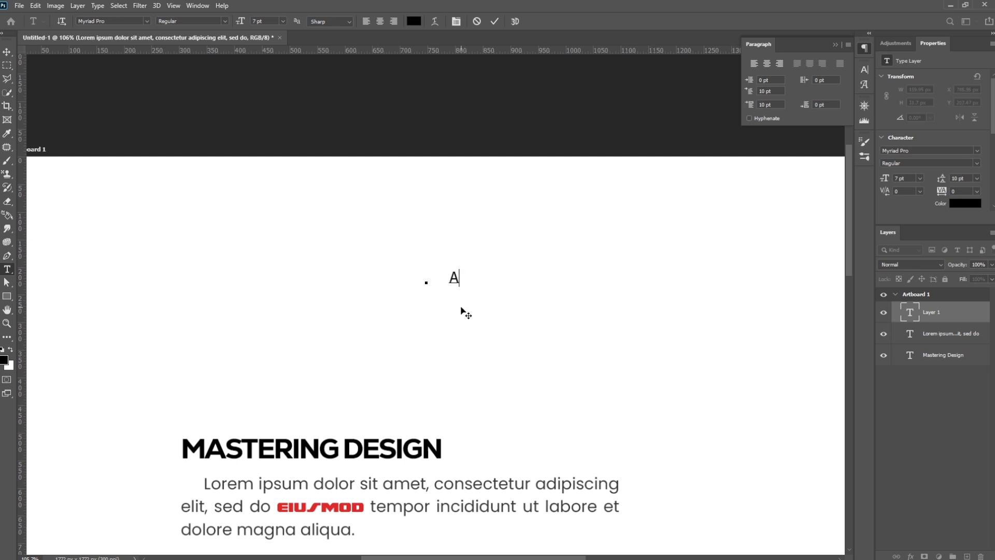
- Select the letter "A" and reset its first-line indent and space before paragraph to 0 pt
key("ctrl+a")
key("BackSpace")
left_click(765, 107)
key("BackSpace")
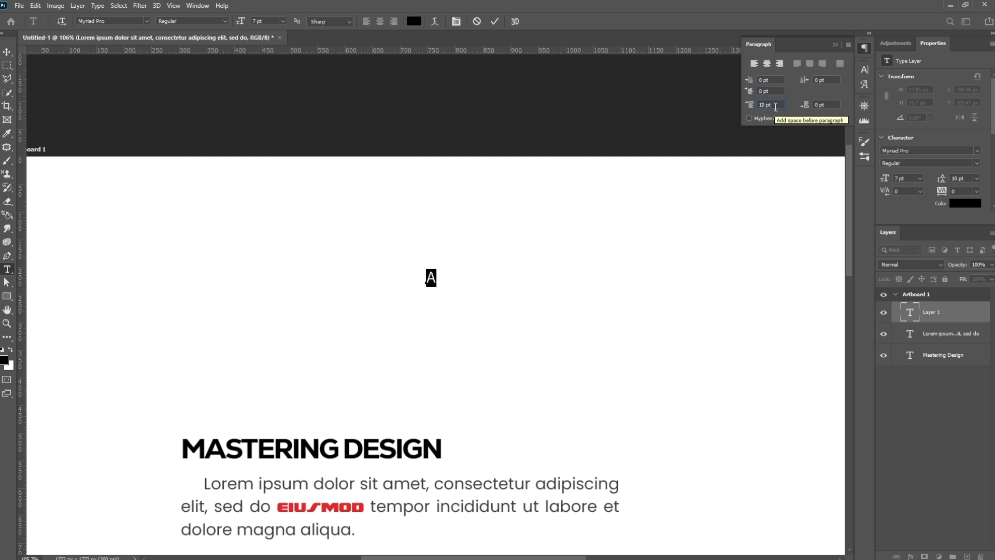
key("BackSpace")
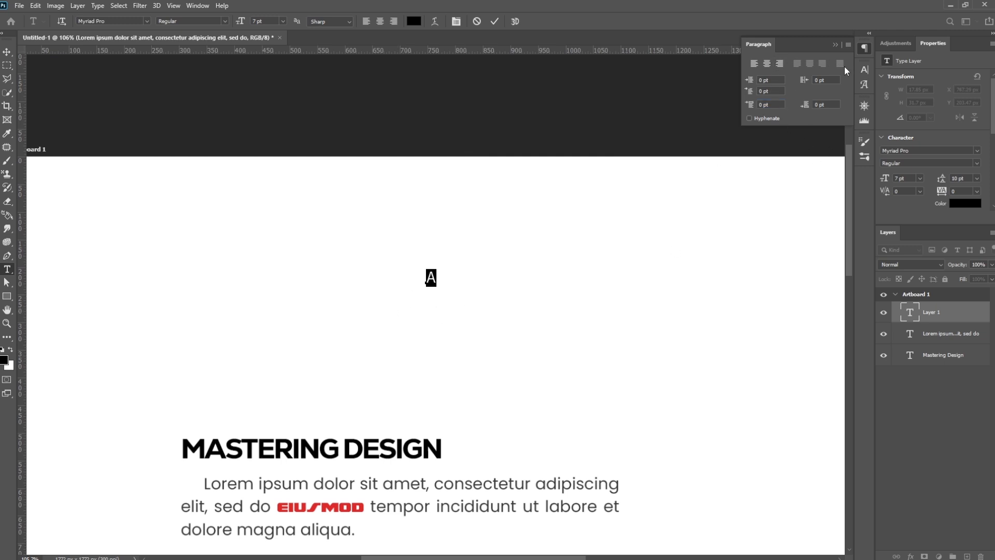
- Set the letter "A" to a font size of 80 pt and move it down fully onto the artboard
left_click(864, 69)
left_click(764, 98)
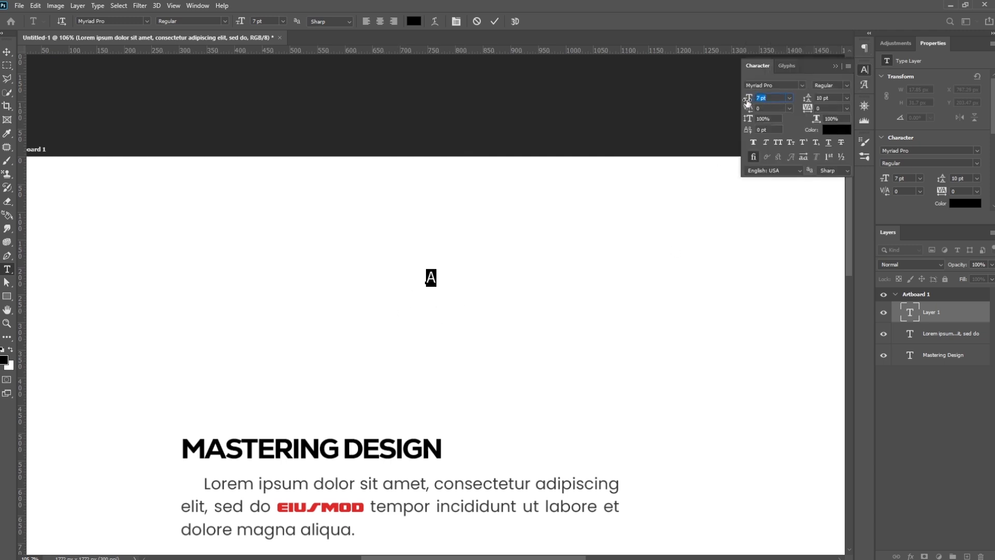
type("80")
key("Return")
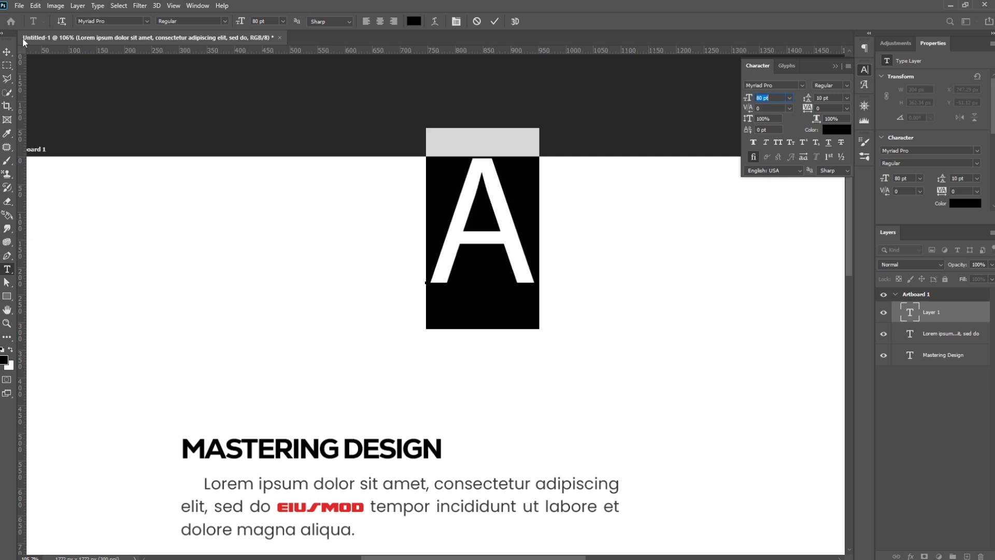
left_click(7, 52)
left_click_drag(506, 195, 502, 282)
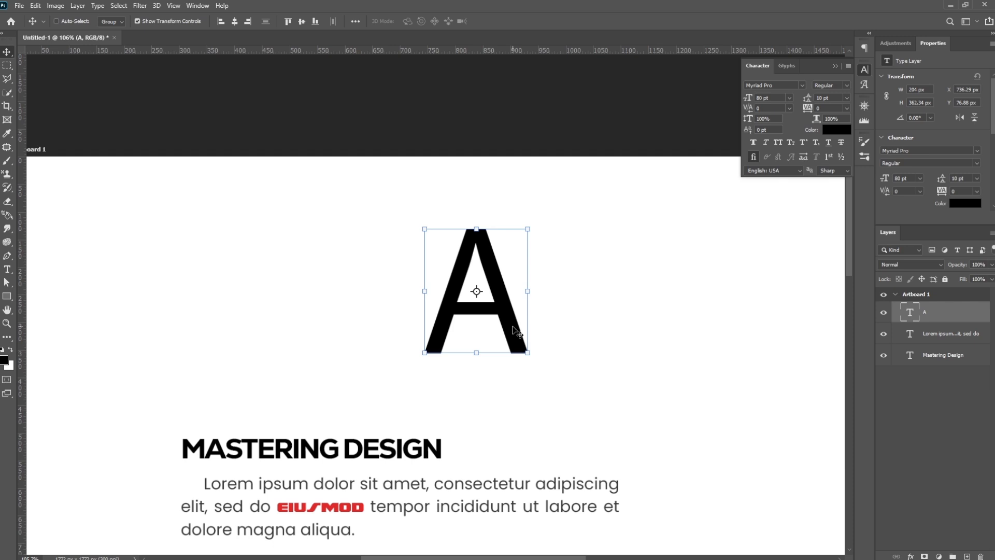
- Extend the large letter's text to "ABC" and move the layer about 60 px left and 22 px up
key("t")
left_click(509, 296)
type("B")
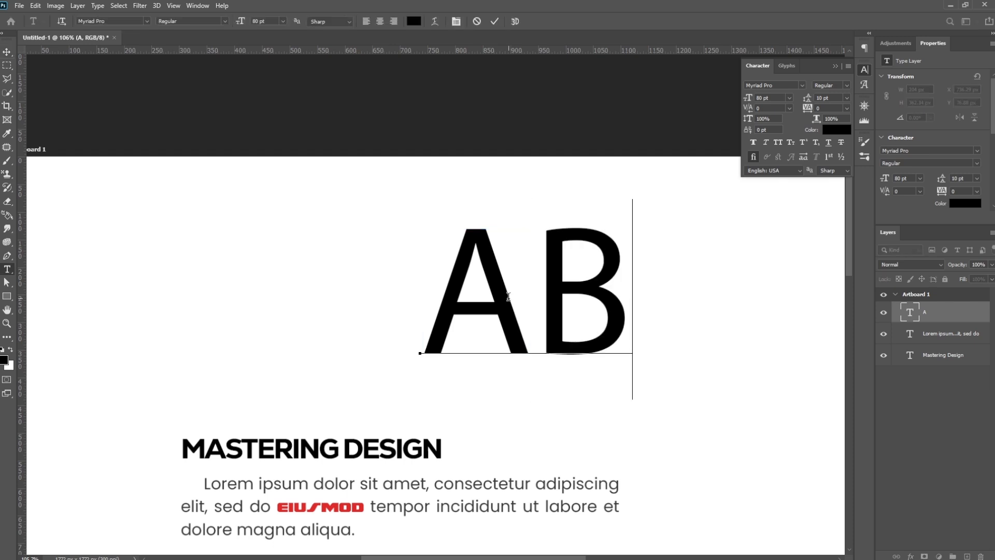
type("C")
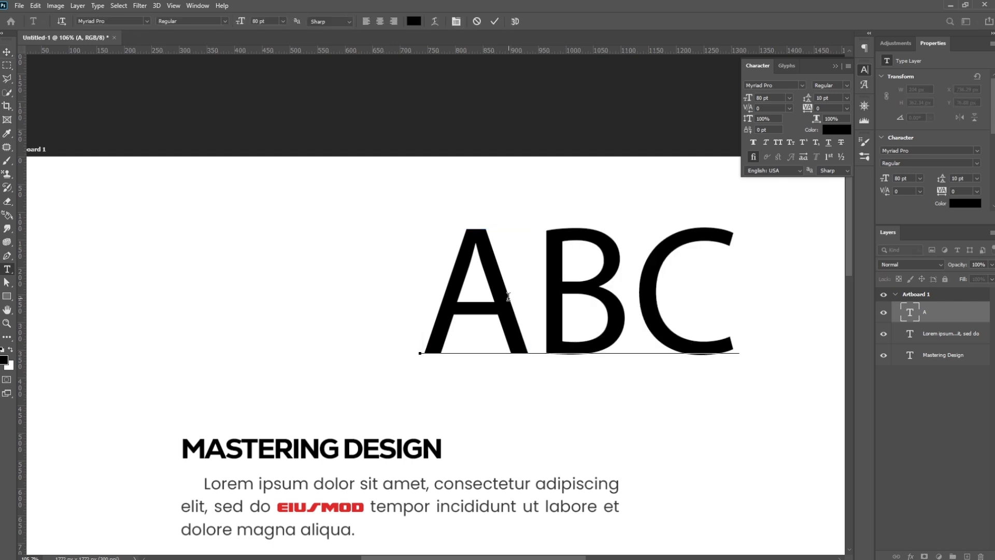
left_click(6, 52)
left_click_drag(645, 294, 613, 286)
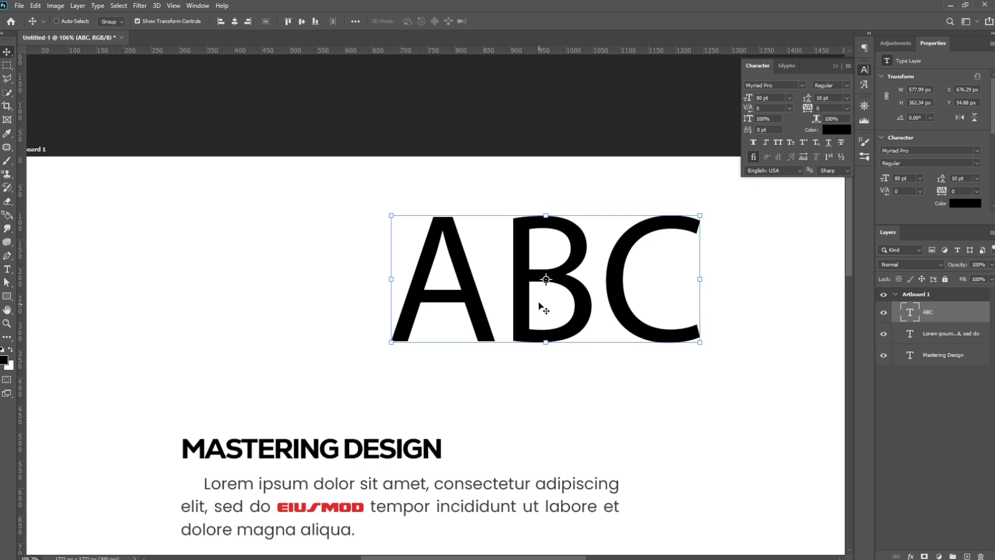
- Convert the "ABC" text layer to a shape and move it slightly left
right_click(963, 318)
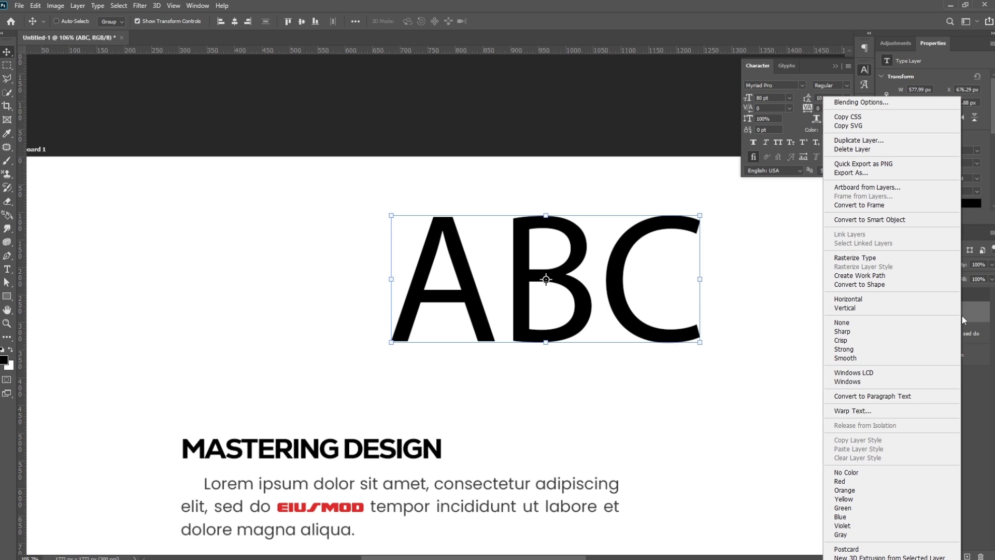
left_click(858, 285)
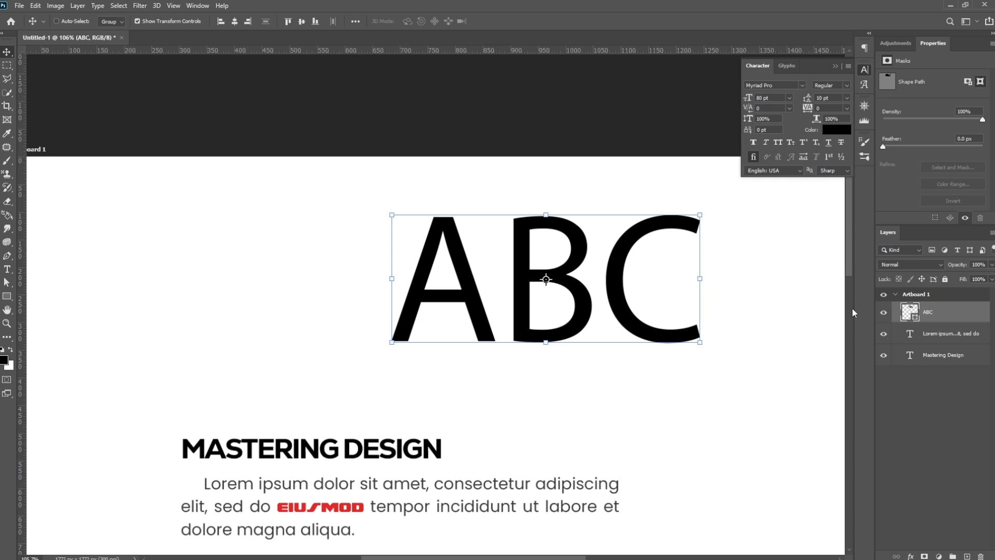
left_click_drag(621, 256, 590, 259)
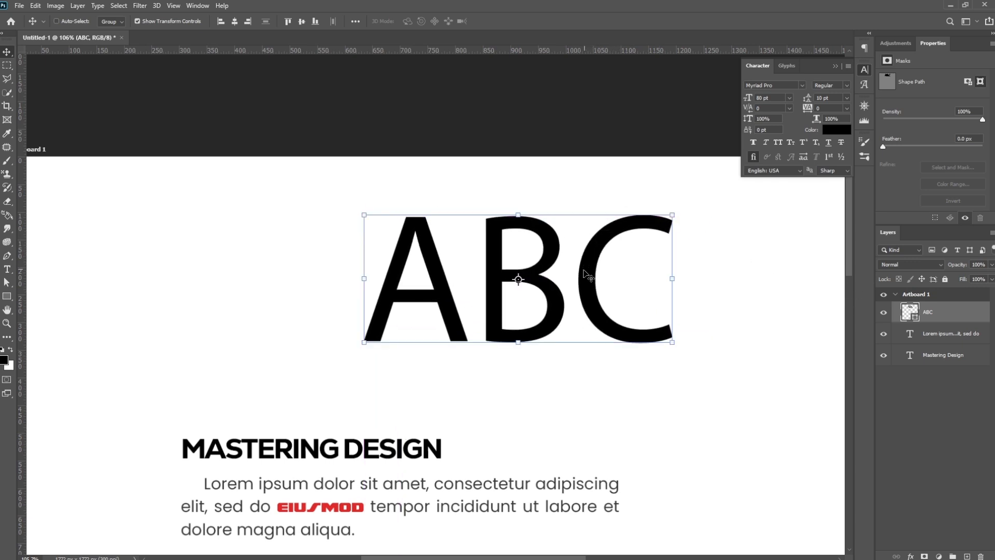
key("t")
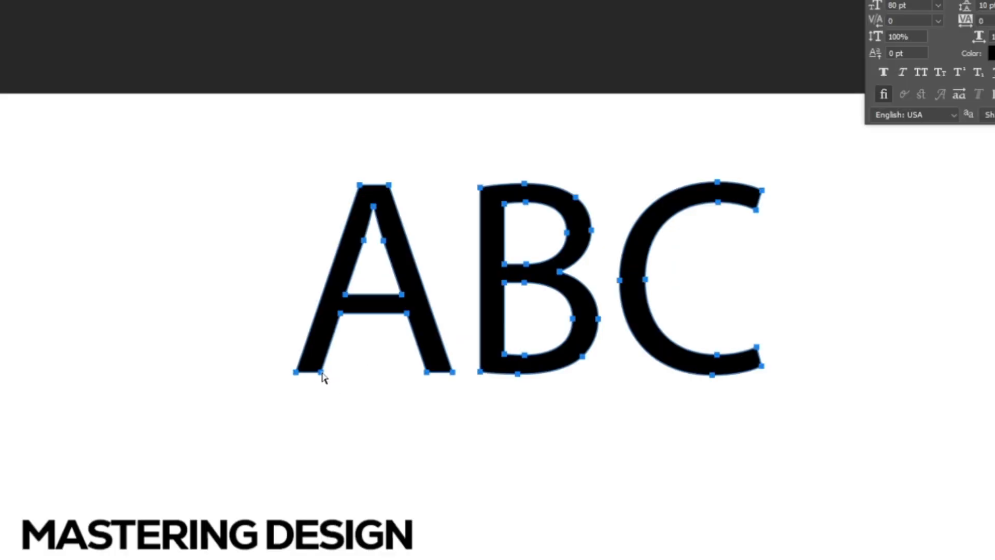
- Select the two bottom anchor points of the A's right leg and extend the leg down to just above the title
left_click(321, 372)
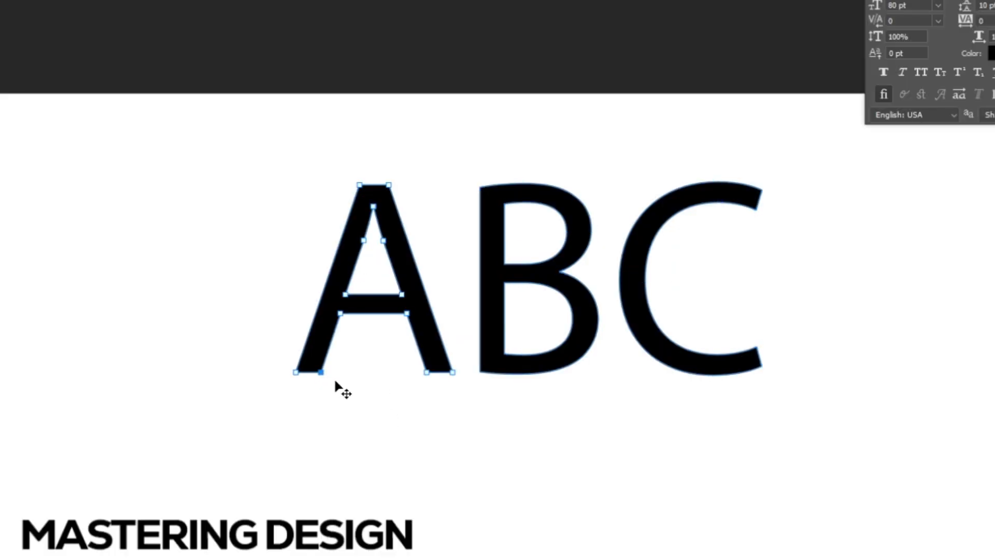
left_click(427, 374)
left_click(454, 374)
left_click(454, 373, "shift")
left_click_drag(455, 381, 493, 493)
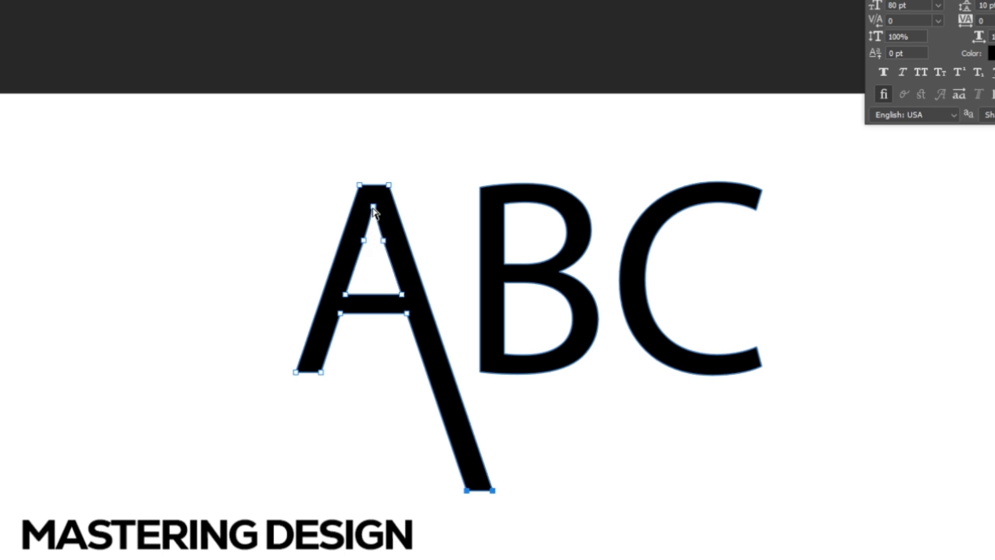
- Lower the apex and two adjoining side anchor points of the A's inner triangle to flatten the opening, and deselect the shape
left_click(373, 206)
left_click(364, 241, "shift")
left_click(383, 241, "shift")
left_click(403, 295, "shift")
left_click(346, 295, "shift")
left_click(346, 295, "shift")
left_click(403, 295, "shift")
left_click_drag(373, 210, 372, 249)
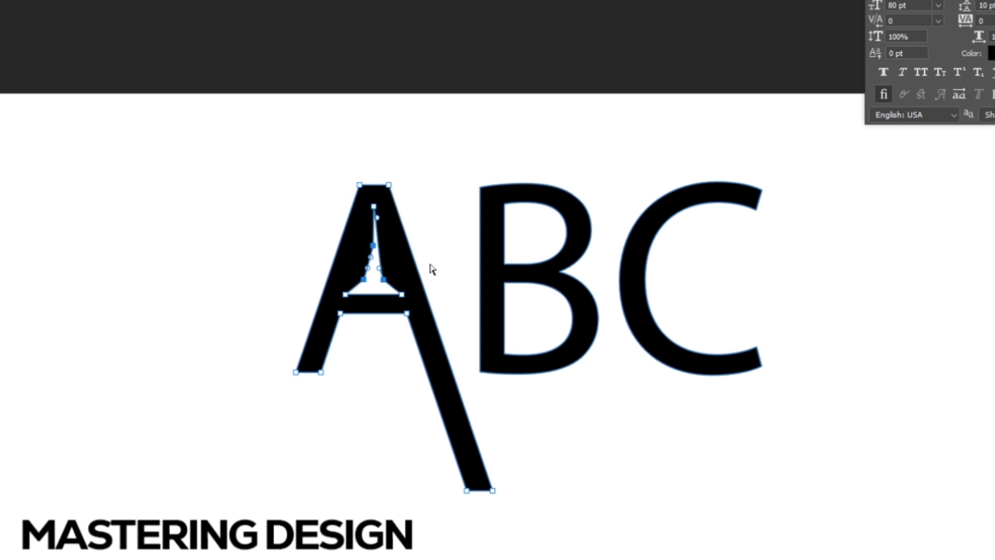
key("ctrl+z")
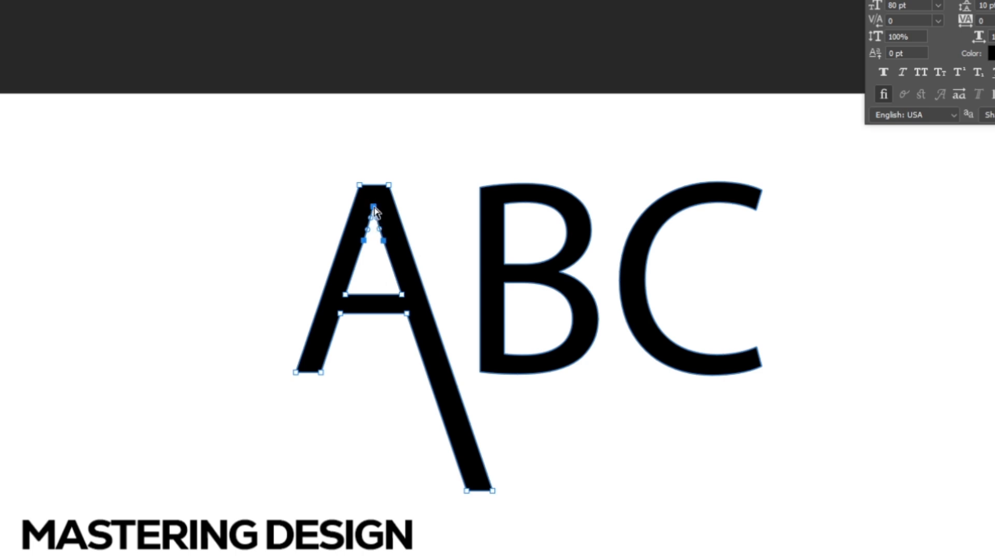
left_click_drag(374, 208, 374, 248)
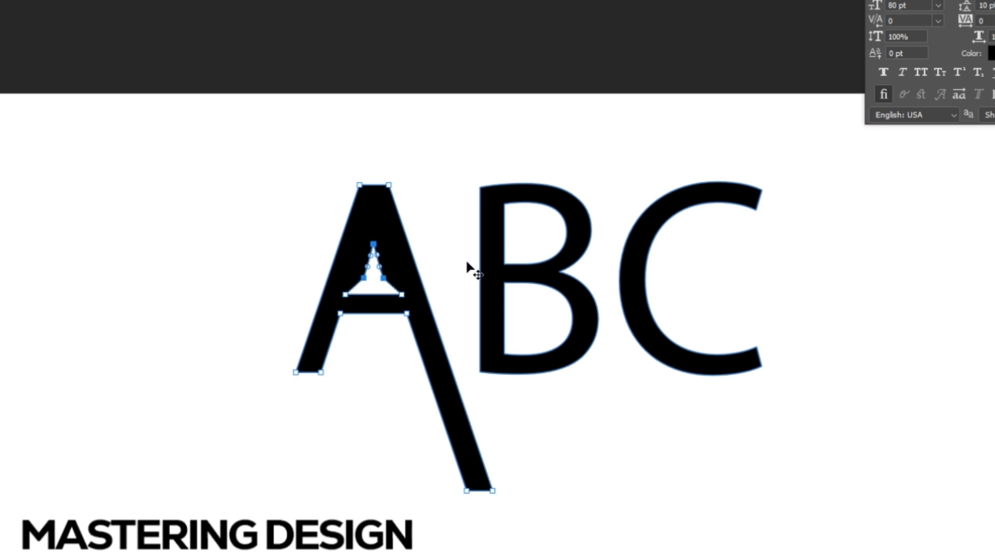
key("v")
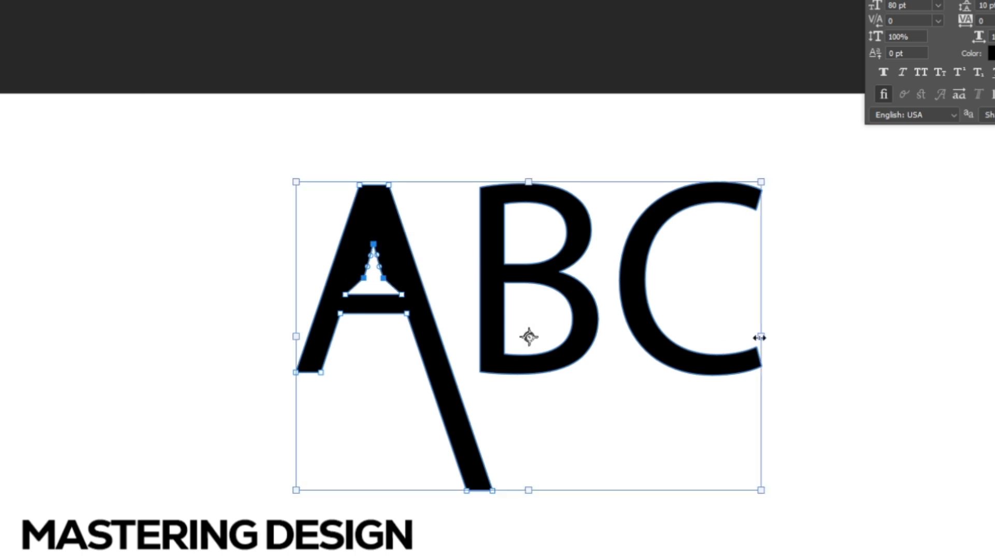
left_click(864, 357, "ctrl")
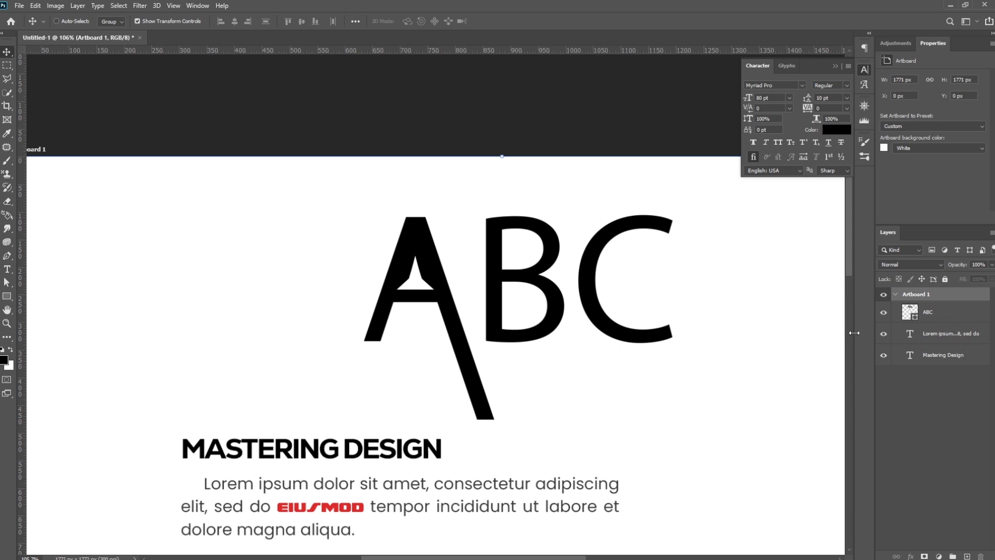
- Move the "ABC" shape up and left to sit above the title's left part
key("ctrl")
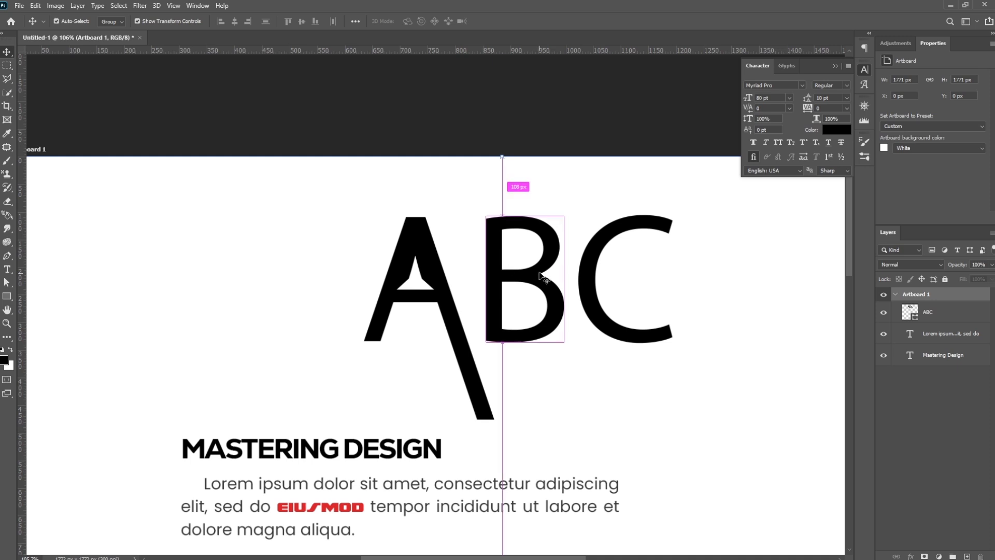
left_click(541, 278, "ctrl")
left_click_drag(547, 271, 324, 235)
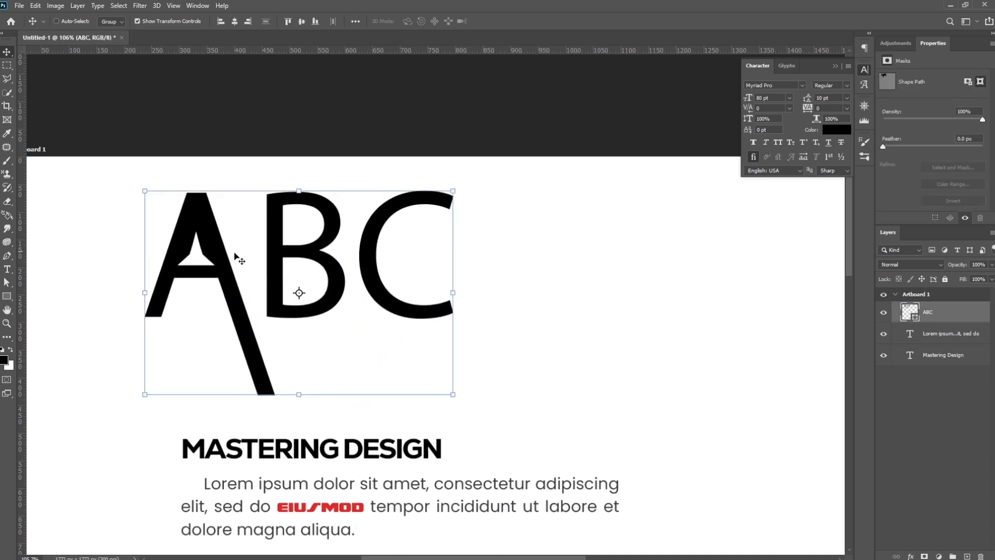
- Add a point text layer reading "XYZ" in the empty area right of the "ABC" shape
key("t")
left_click(583, 308)
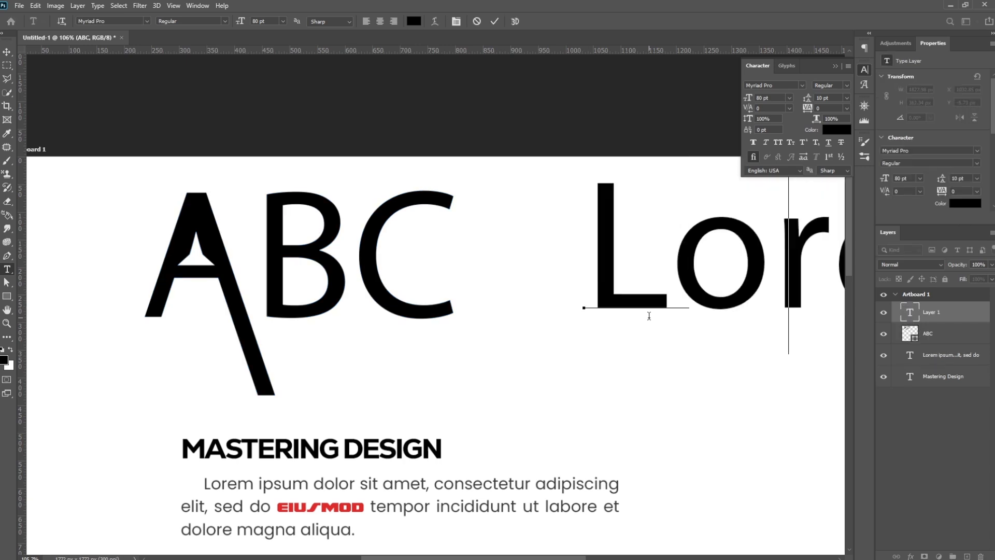
type("XYZ")
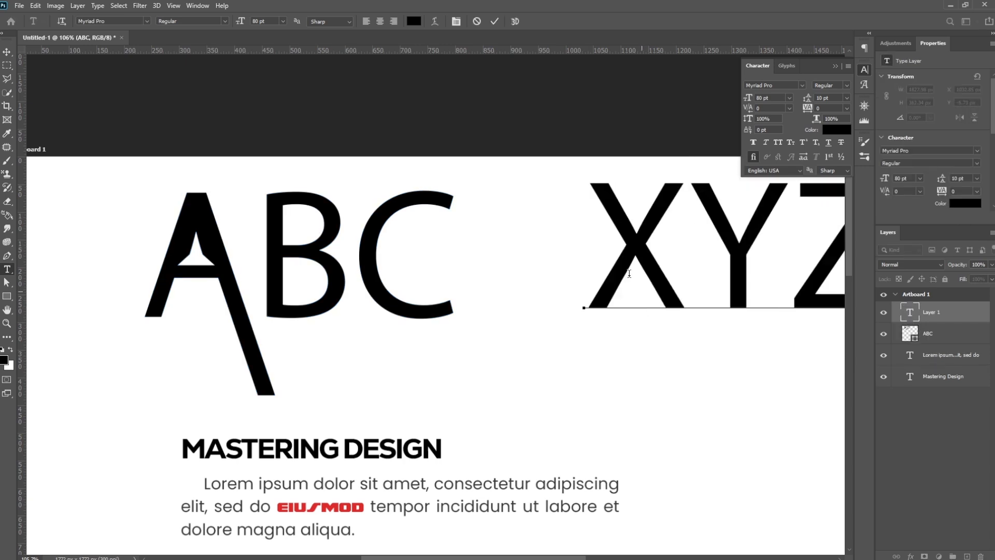
left_click(7, 51)
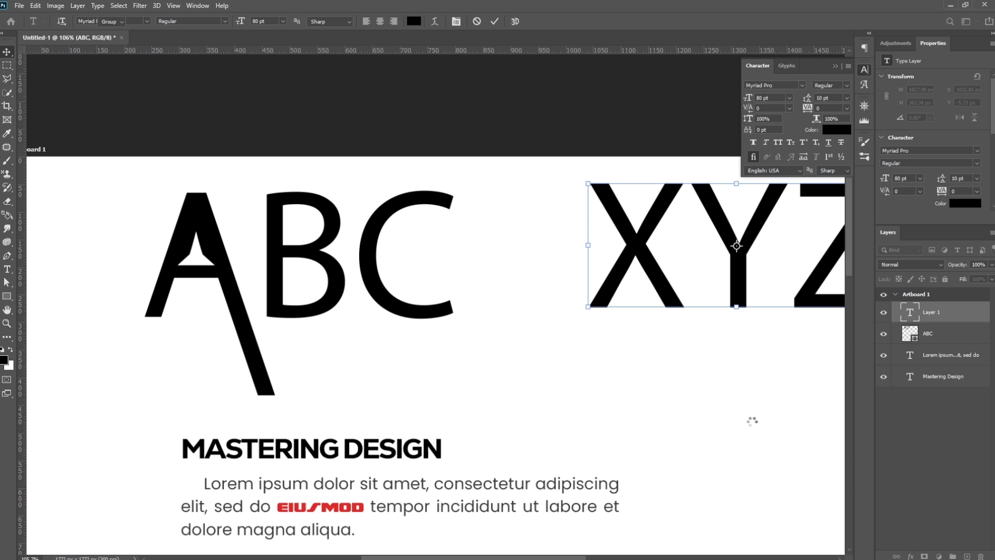
- Move the "XYZ" text about 23 px left and 121 px down, and convert its layer to a Smart Object
left_click_drag(755, 418, 646, 429)
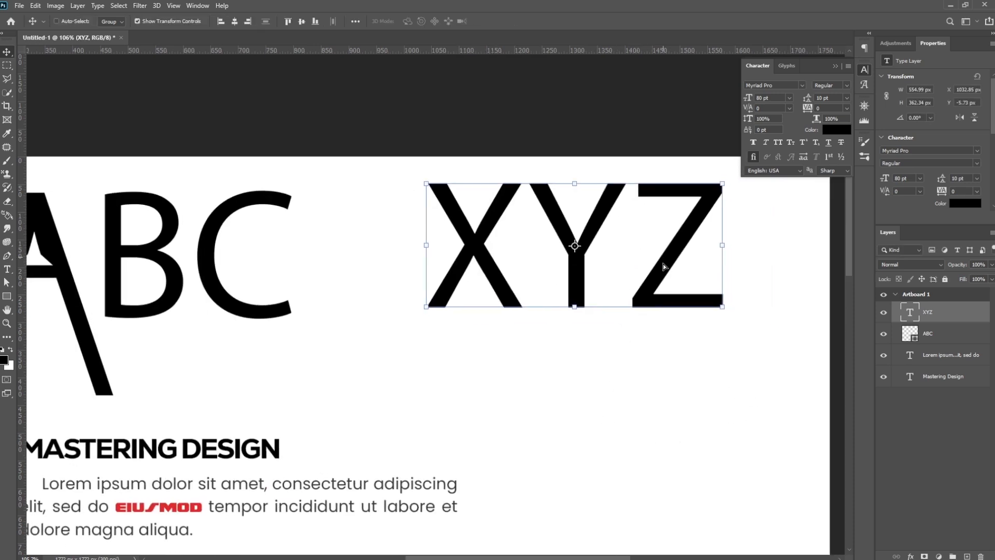
left_click_drag(662, 266, 648, 339)
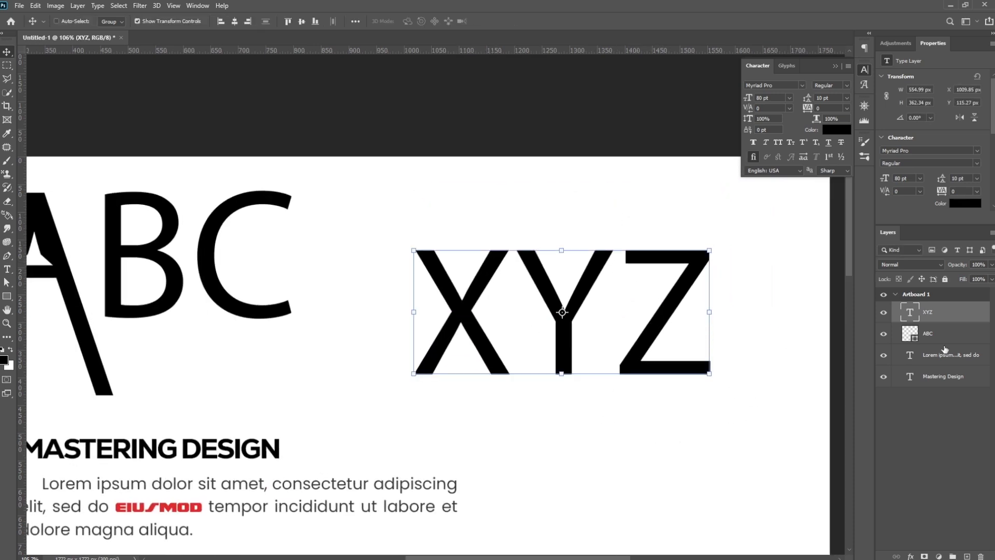
right_click(969, 317)
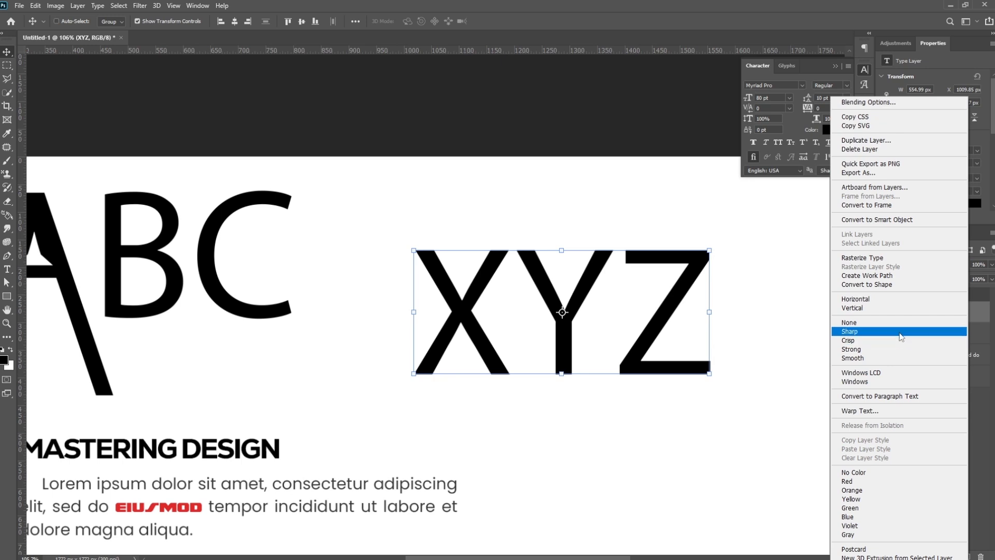
left_click(906, 221)
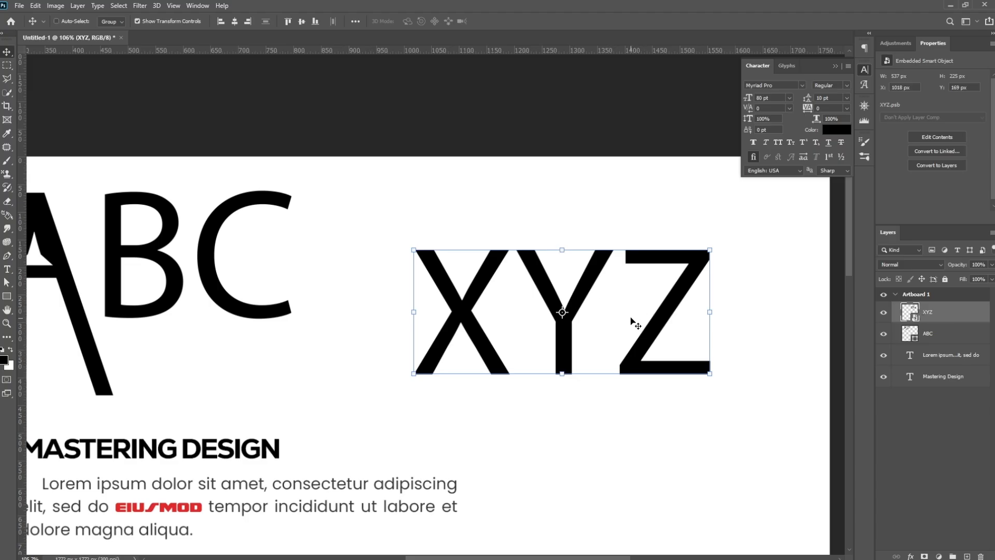
- Try to edit the "XYZ" Smart Object's text directly on the artboard, and delete the stray placeholder text layer
key("t")
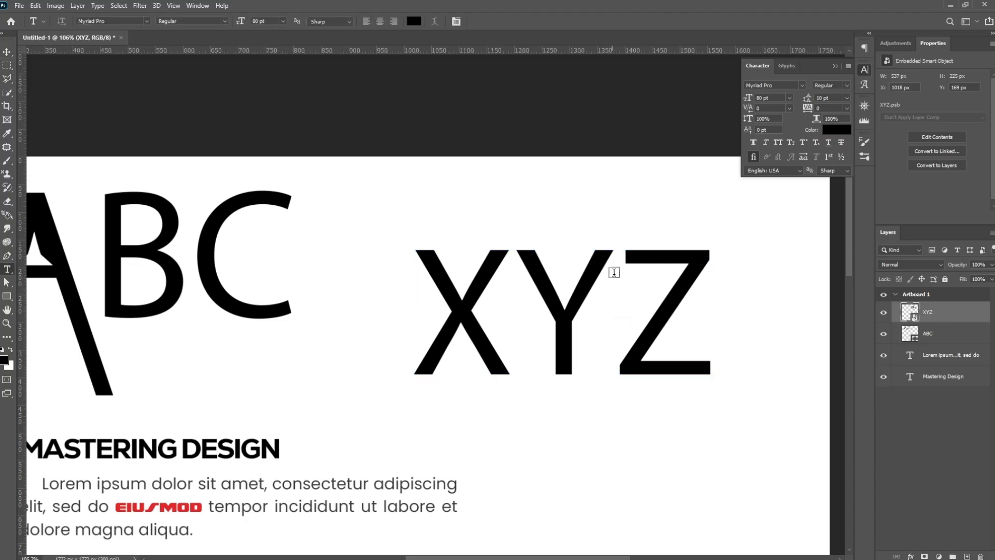
left_click(631, 256)
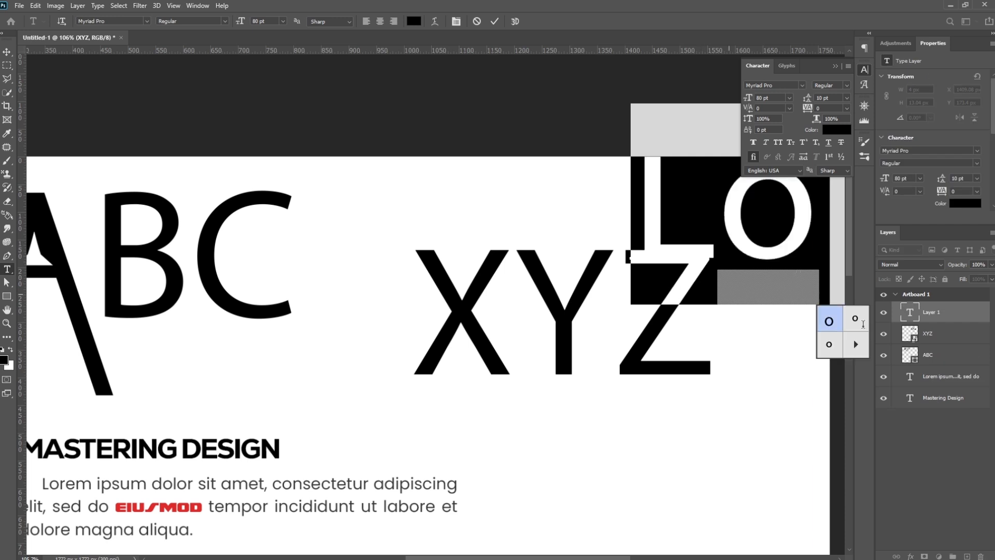
left_click(957, 313)
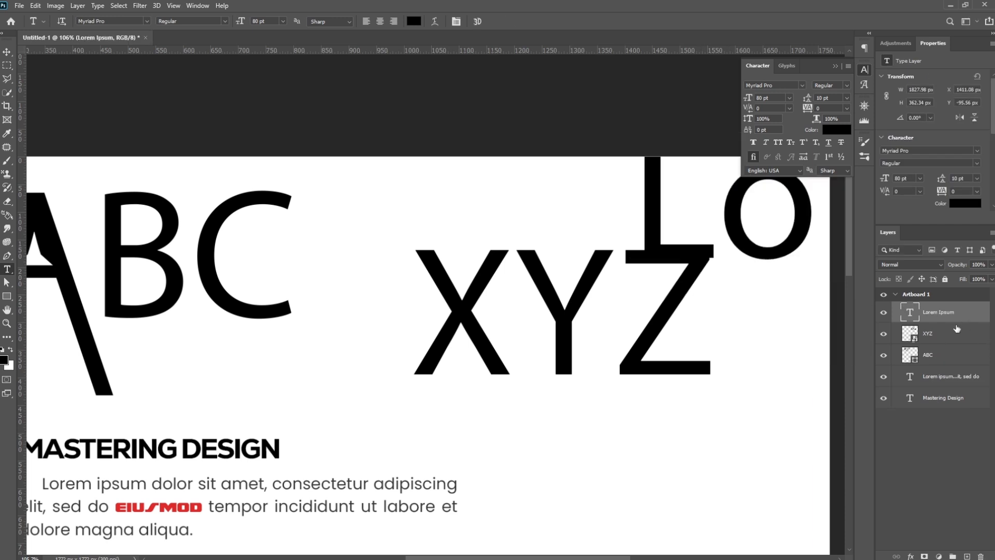
key("Delete")
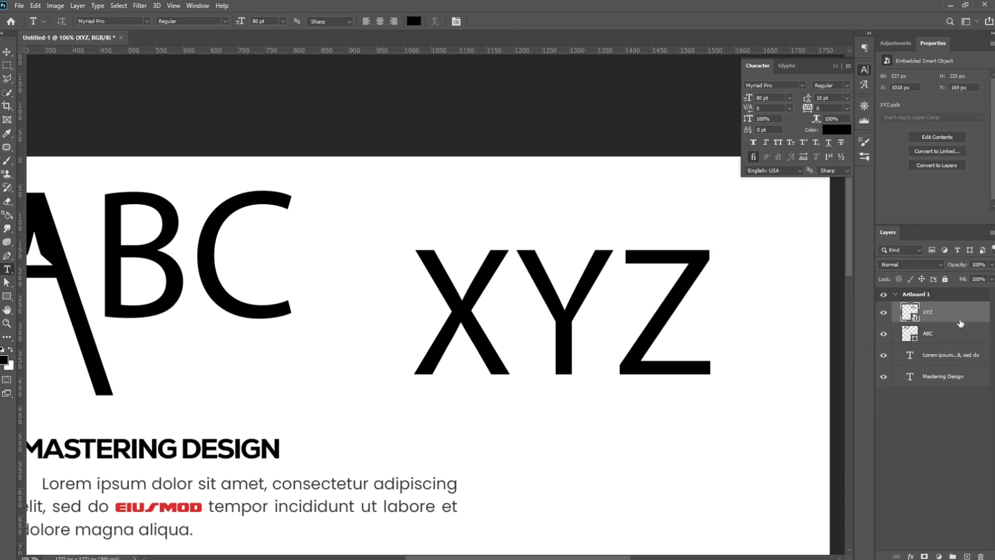
- Open the "XYZ" Smart Object's contents, enter its text for editing, and return to the main document
double_click(910, 311)
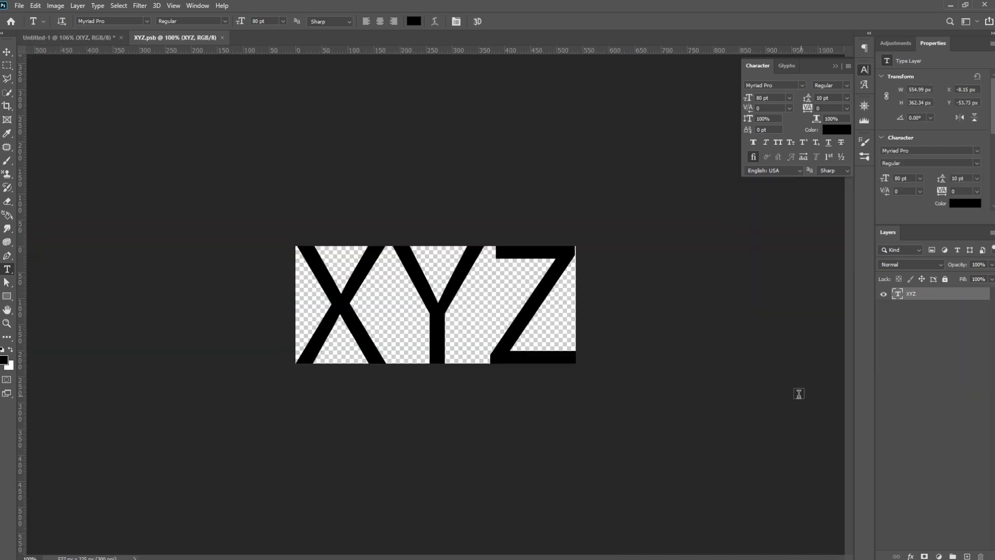
left_click(489, 266)
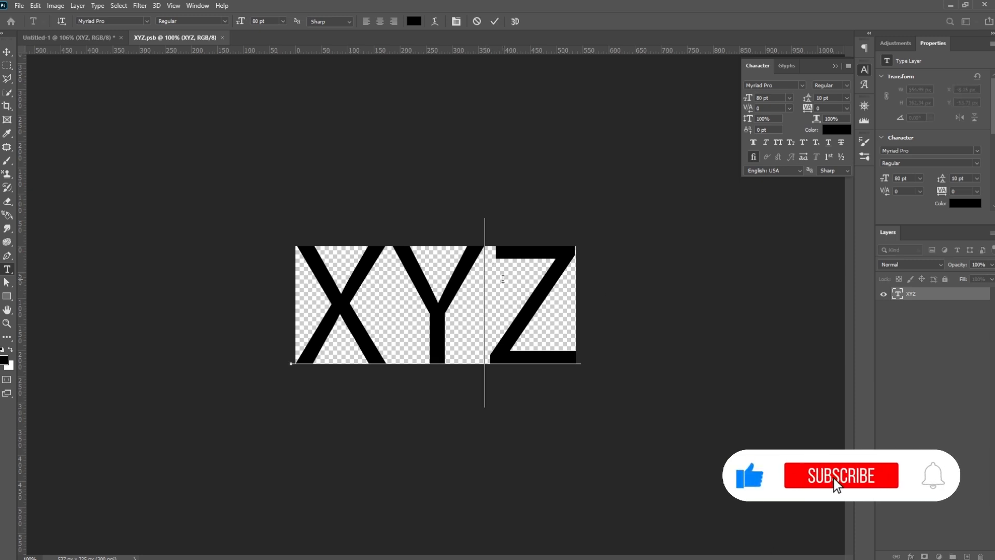
left_click(7, 52)
left_click(98, 39)
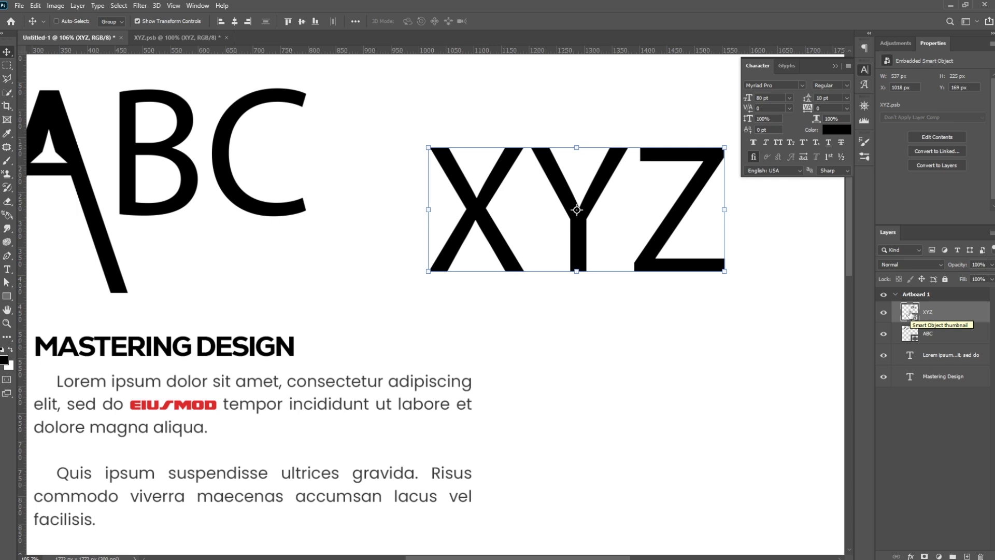
- Delete the letter "Z" inside the "XYZ" Smart Object's contents, save them, and return to the main document
double_click(911, 312)
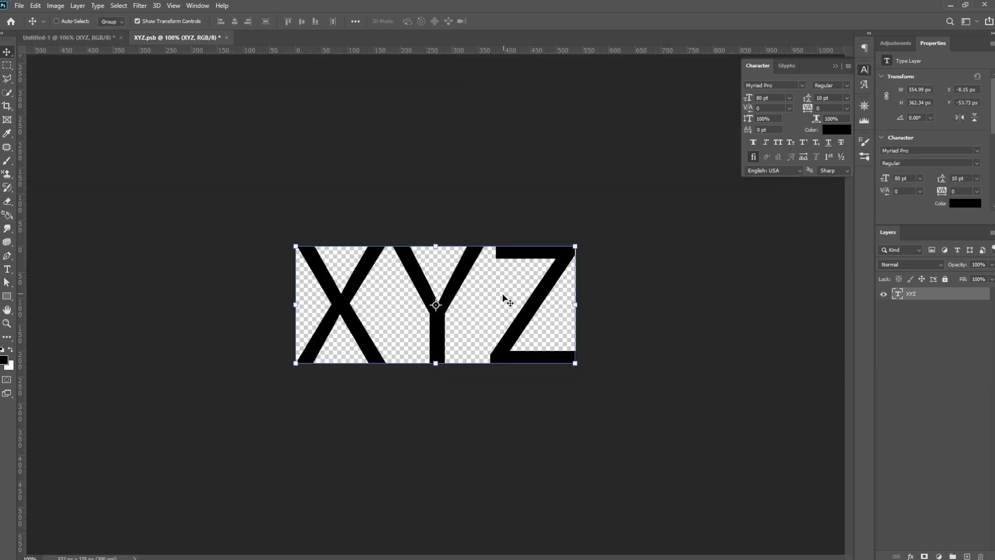
key("t")
left_click(495, 295)
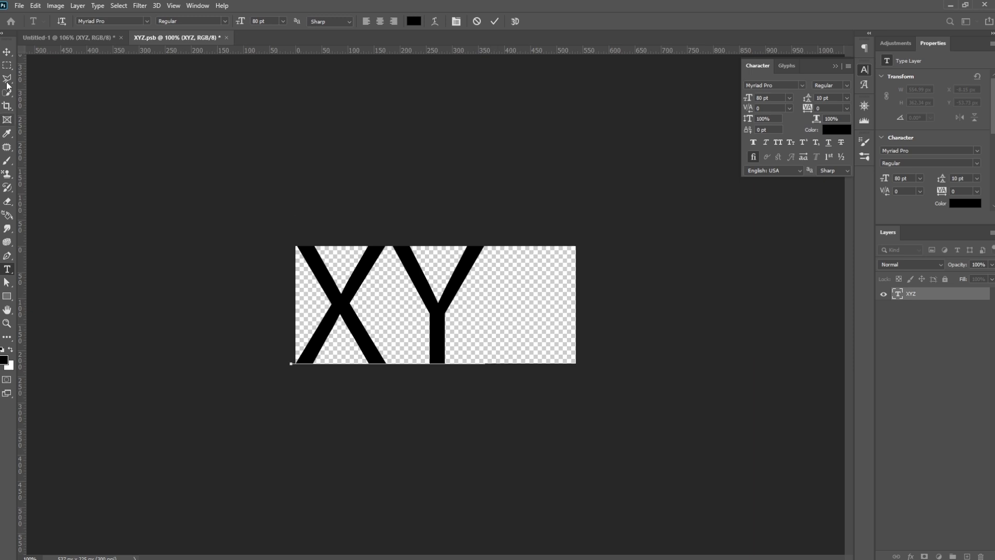
left_click(7, 52)
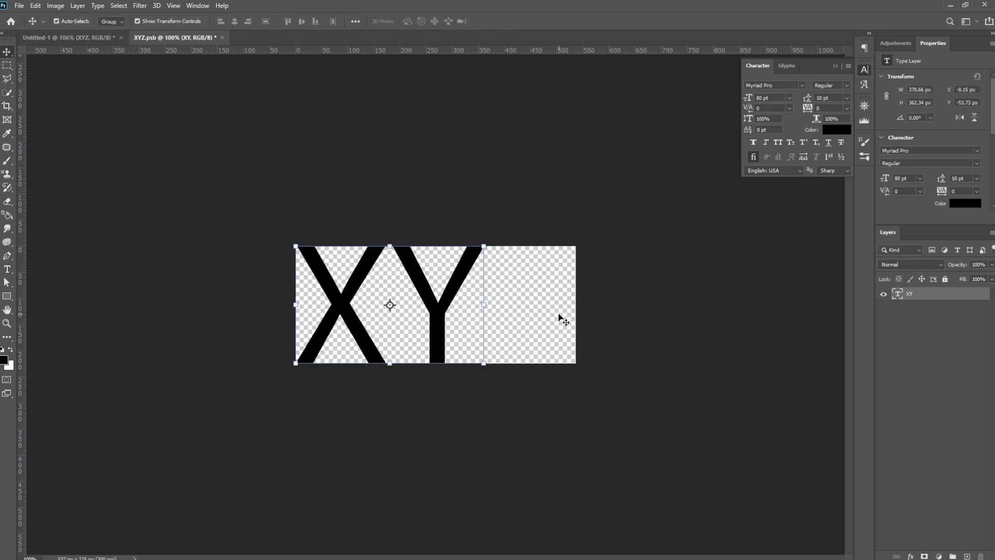
key("ctrl+s")
left_click(95, 42)
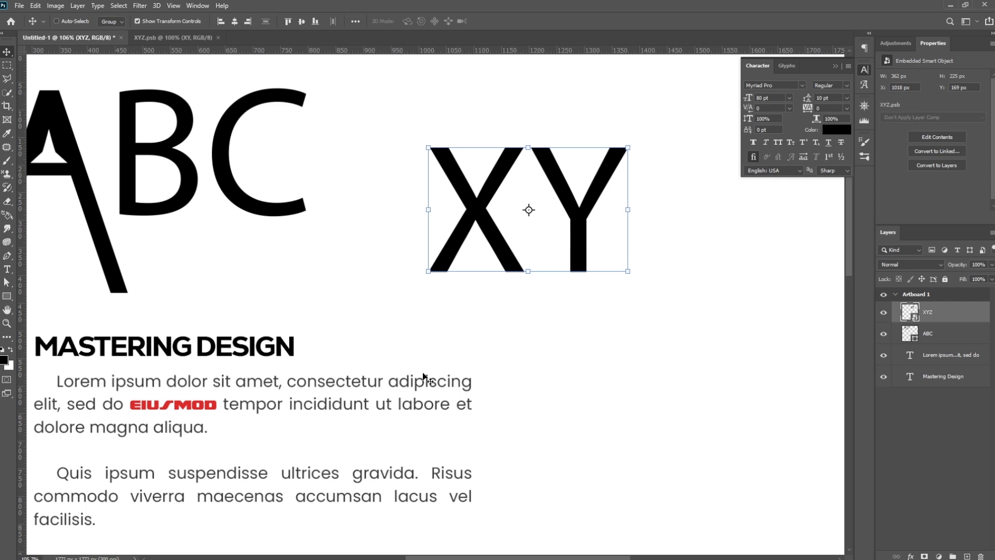
- Nudge the "XY" Smart Object slightly up, and delete both it and the "ABC" shape layer
left_click_drag(502, 431, 422, 444)
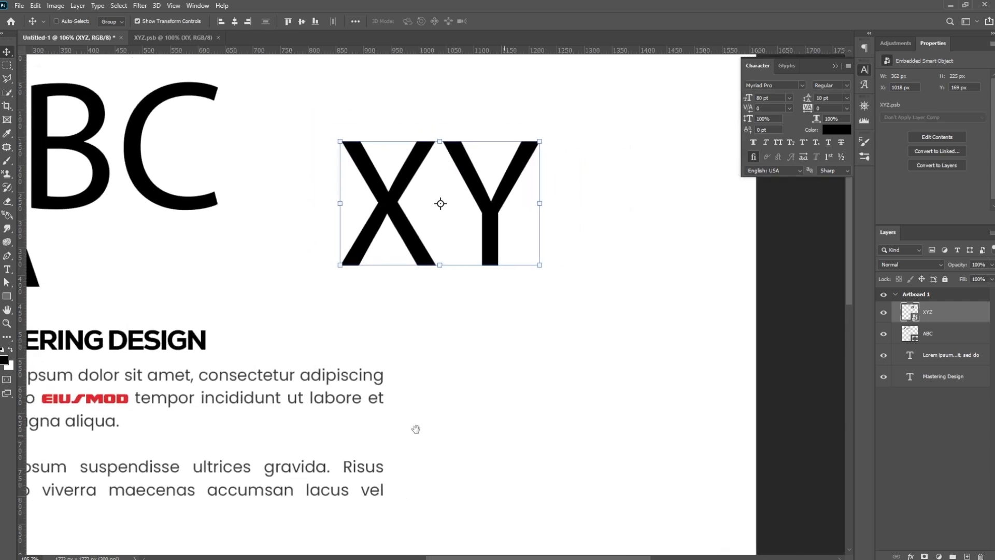
left_click_drag(495, 238, 495, 225)
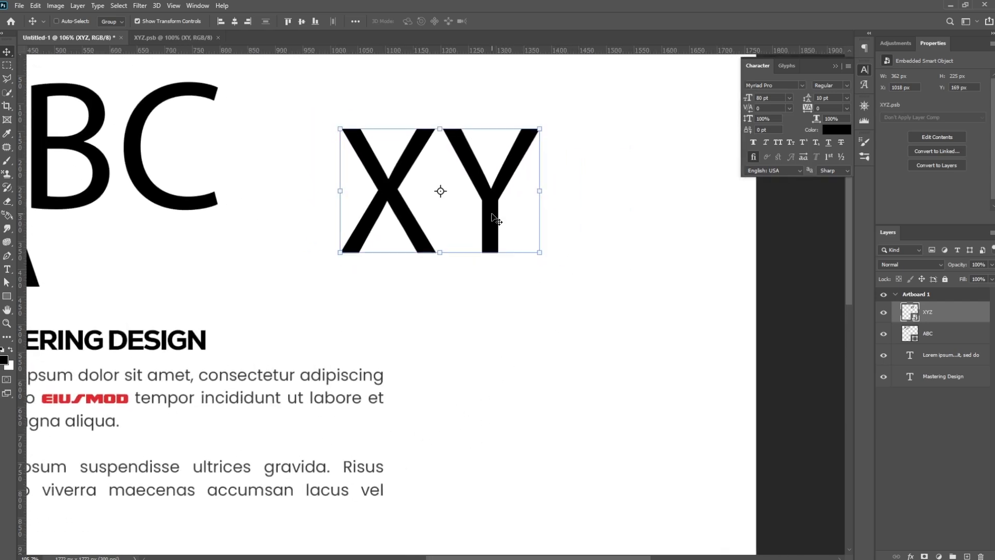
key("Delete")
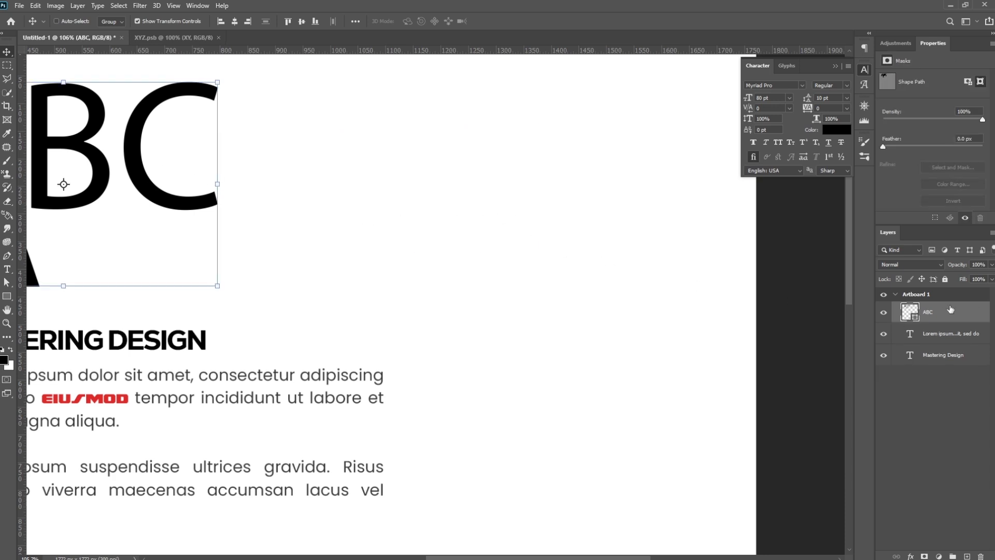
key("Delete")
- Add the text "Warp" on its own layer above the "Mastering Design" title and set it in all caps
left_click_drag(282, 269, 506, 316)
key("t")
left_click(298, 212)
type("WWarp")
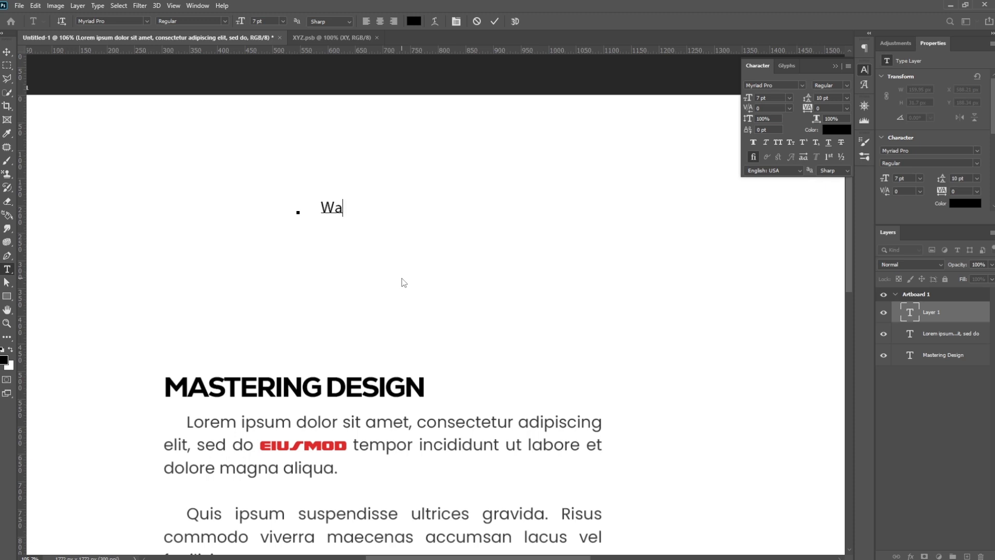
key("ctrl+a")
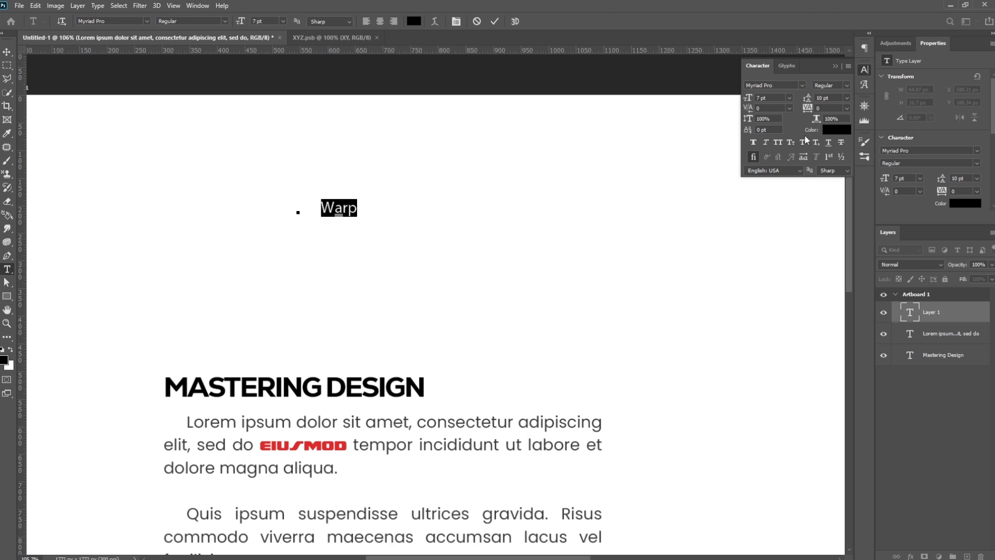
left_click(779, 142)
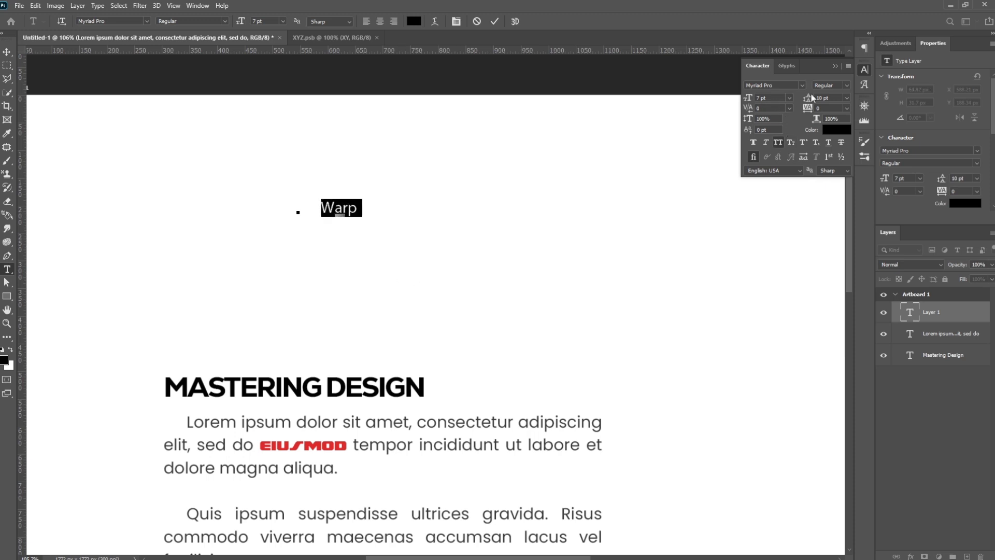
- Set the "Warp" text's first-line indent and space after paragraph to 0 pt, and its font size to 48 pt
left_click(865, 48)
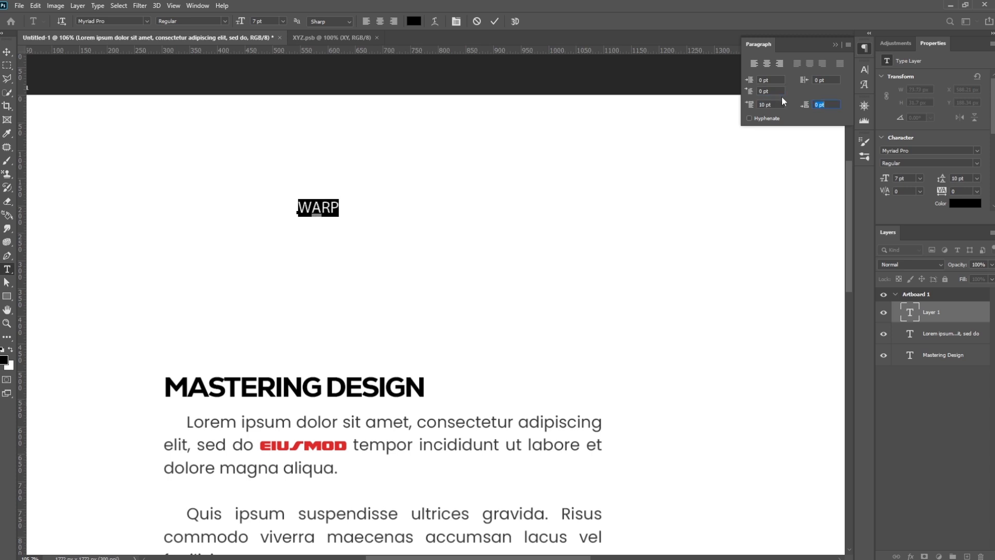
left_click(765, 105)
left_click(763, 106)
left_click(864, 69)
left_click_drag(748, 98, 772, 100)
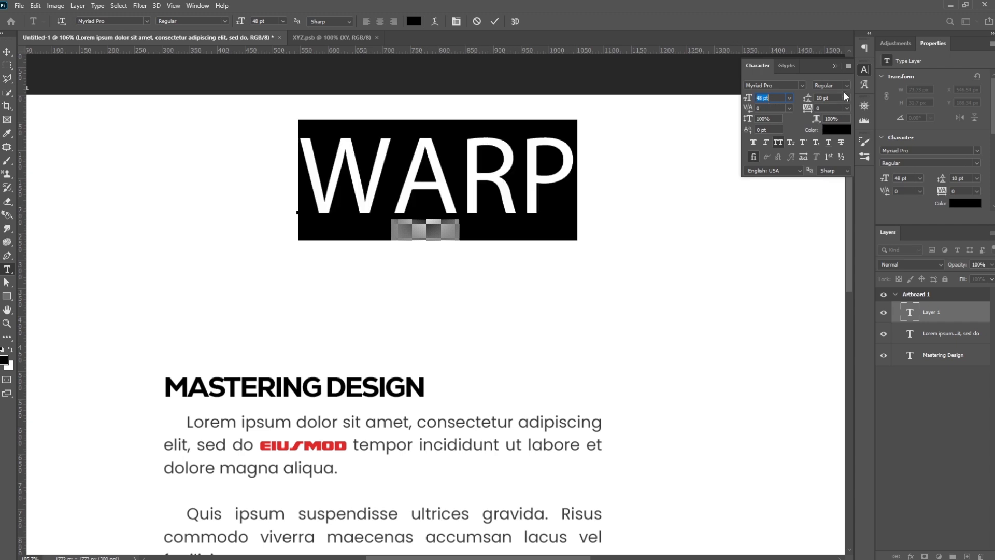
- Make the "Warp" text bold and move it slightly down and left above the title
left_click(849, 85)
left_click(829, 112)
left_click(9, 54)
left_click_drag(537, 170, 506, 206)
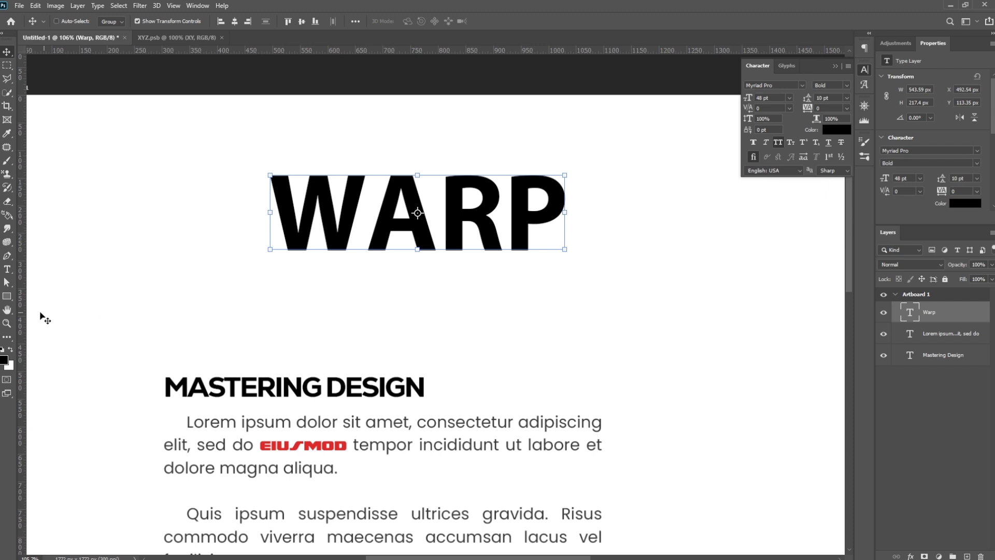
- Warp the whole "Warp" text with the Arc style, Bend +21%, Horizontal Distortion +31% and Vertical Distortion -6%
left_click(7, 270)
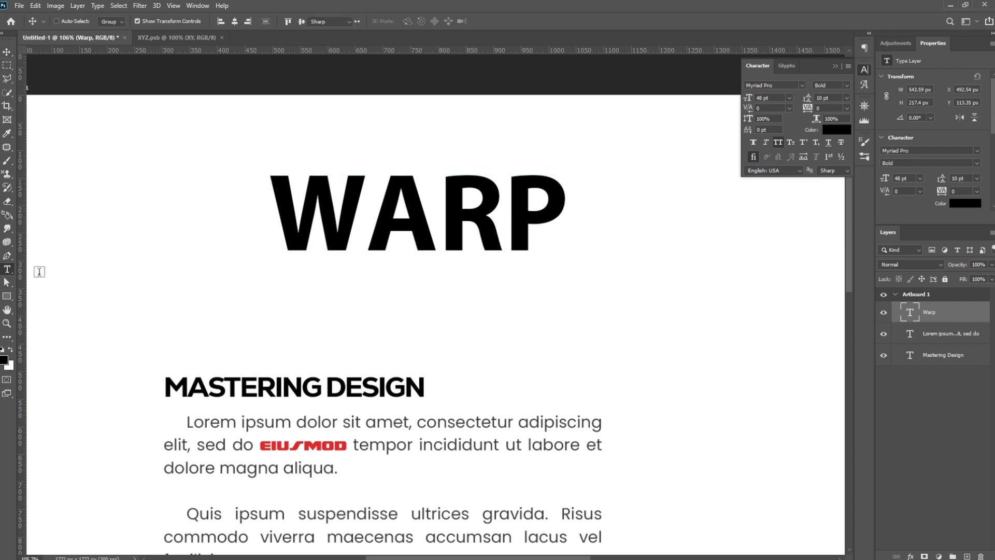
left_click(445, 215)
key("ctrl+a")
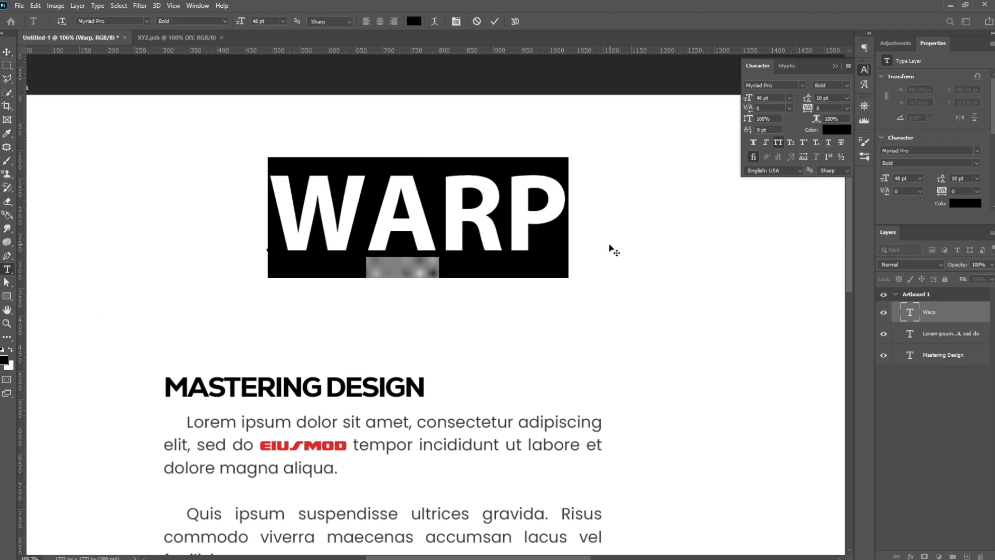
left_click(434, 23)
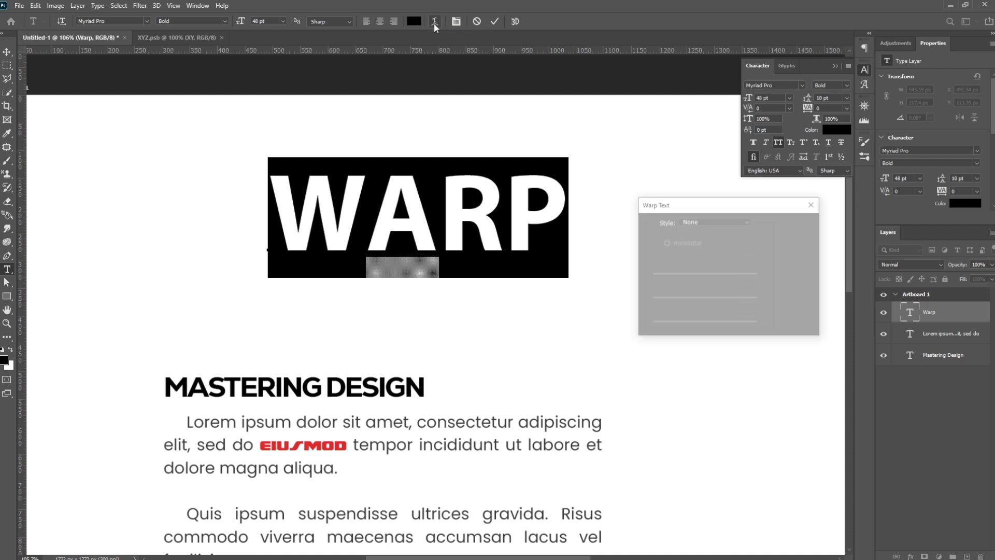
left_click(709, 221)
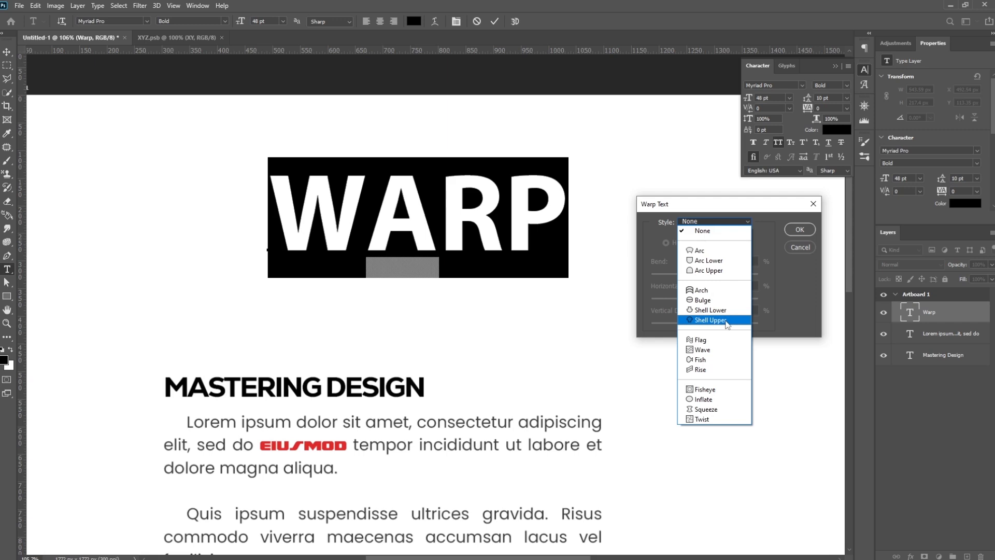
left_click(710, 251)
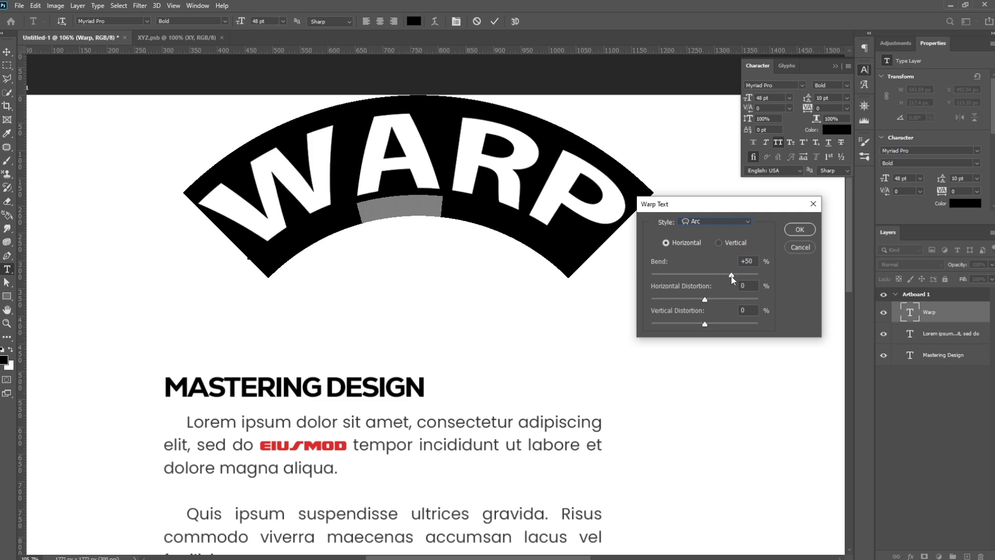
left_click_drag(732, 278, 716, 276)
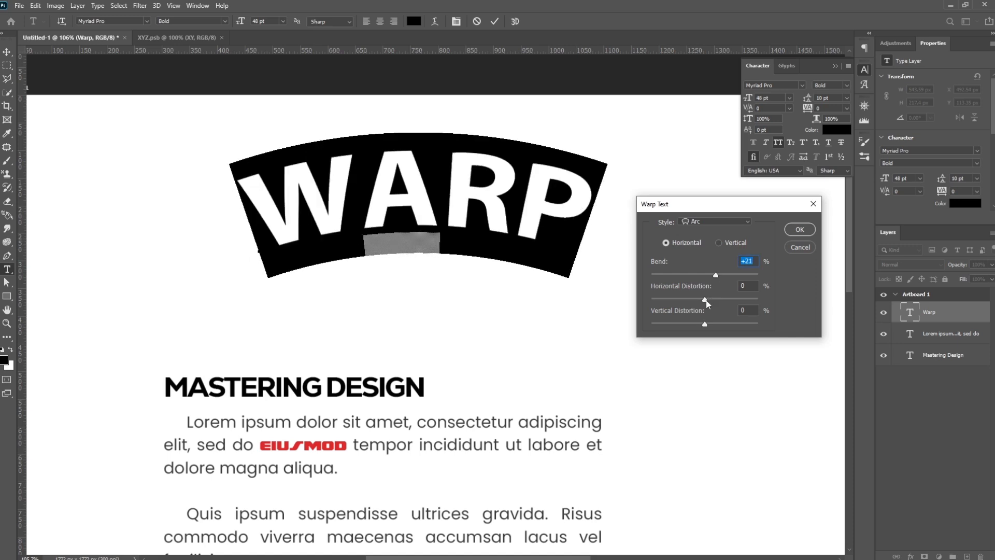
left_click_drag(706, 300, 701, 322)
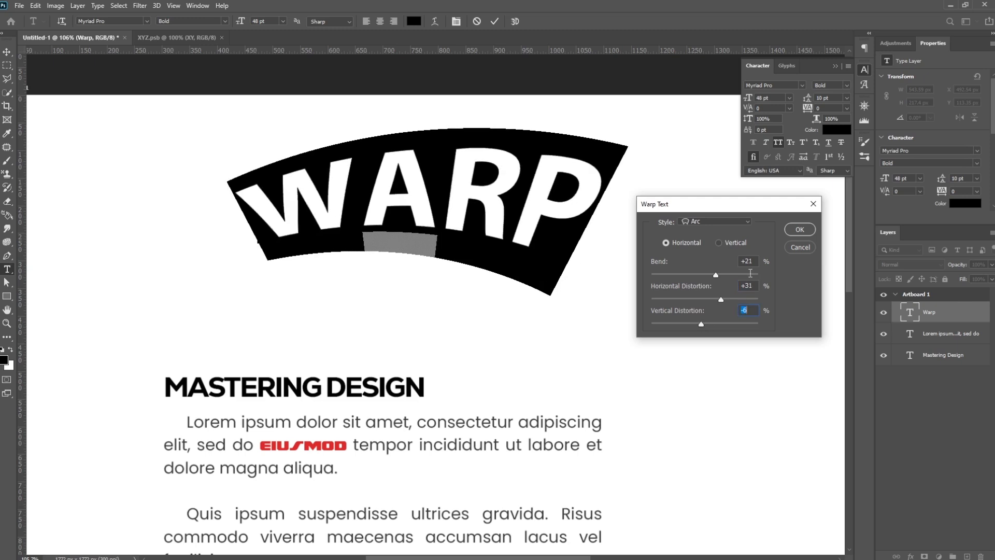
- Try the Vertical orientation and the Bulge style on the warped text, and return to the horizontal Arc
left_click(720, 242)
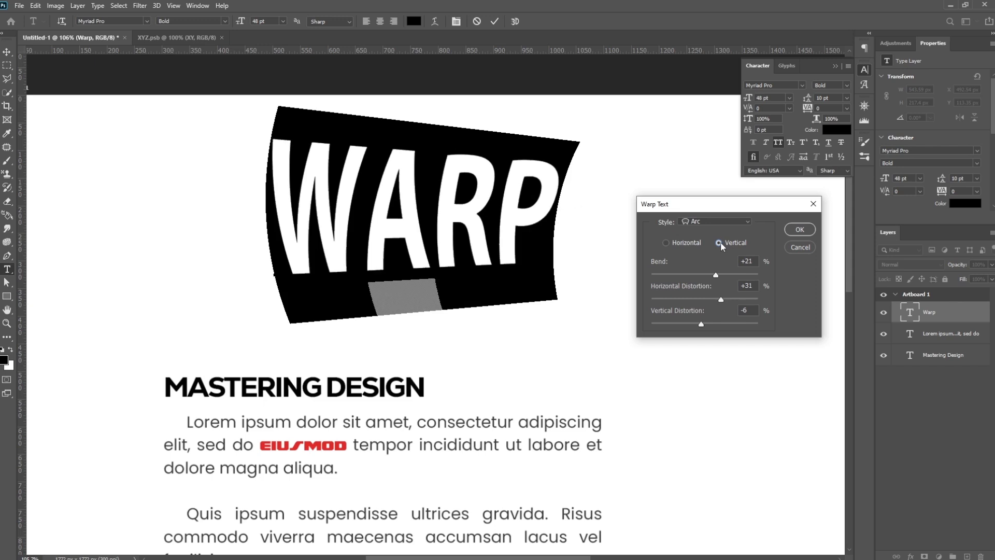
left_click(666, 244)
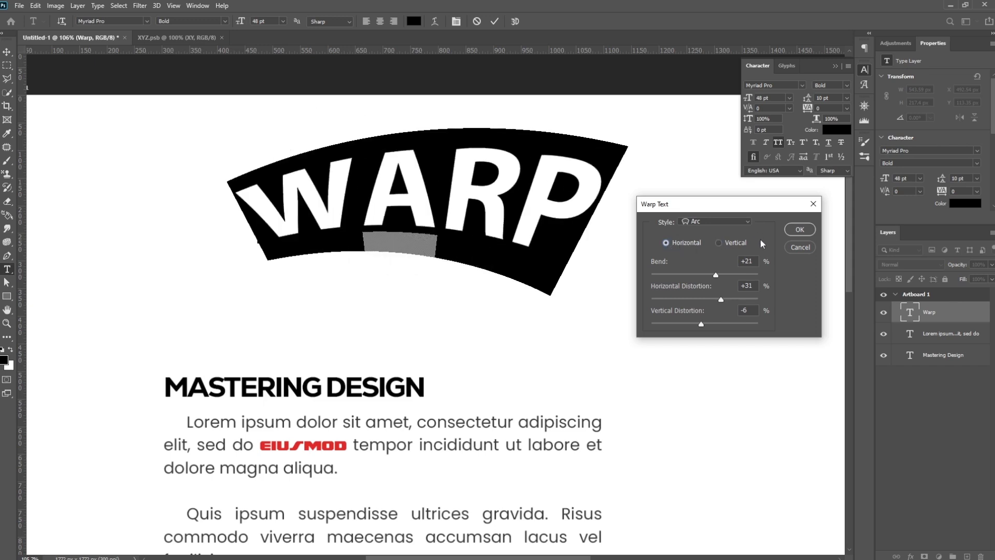
left_click(752, 224)
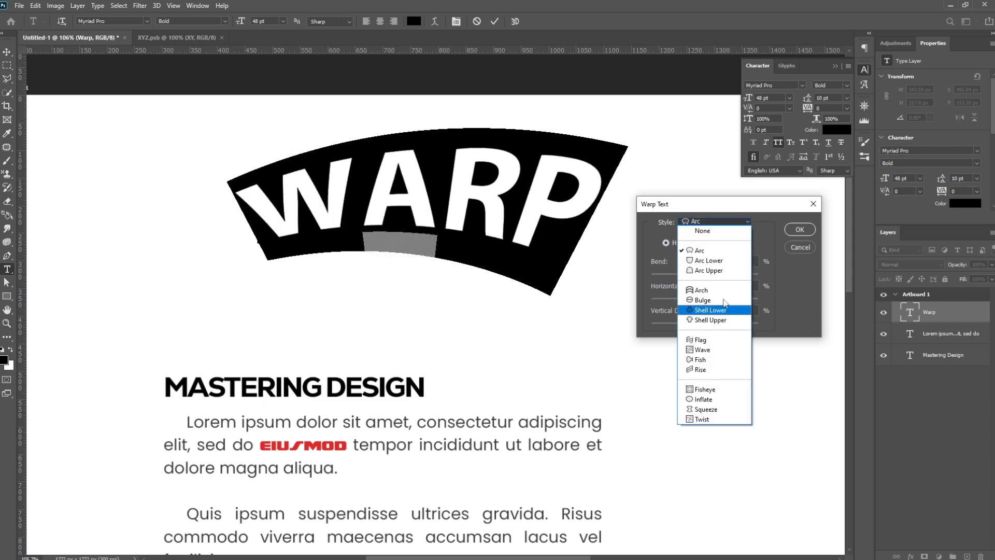
left_click(788, 296)
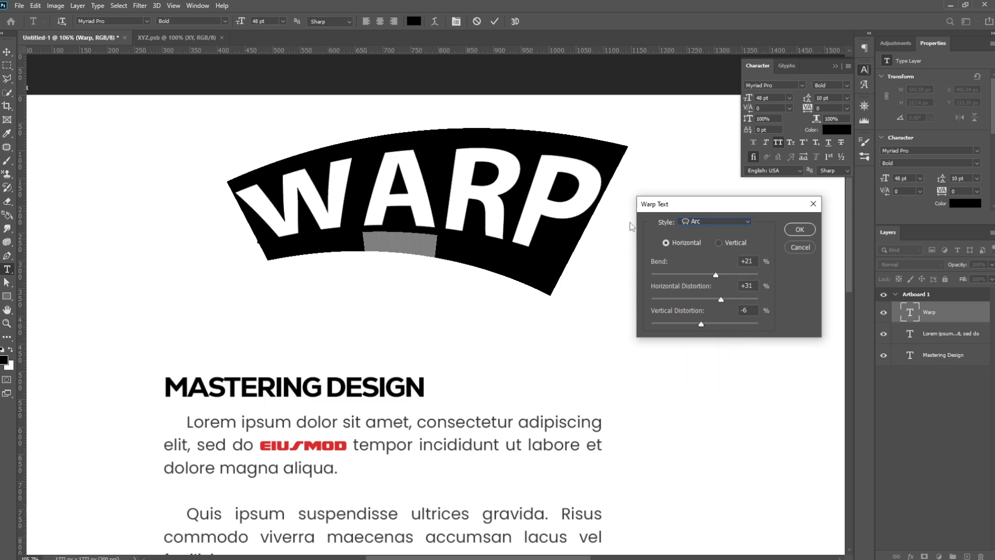
left_click(741, 223)
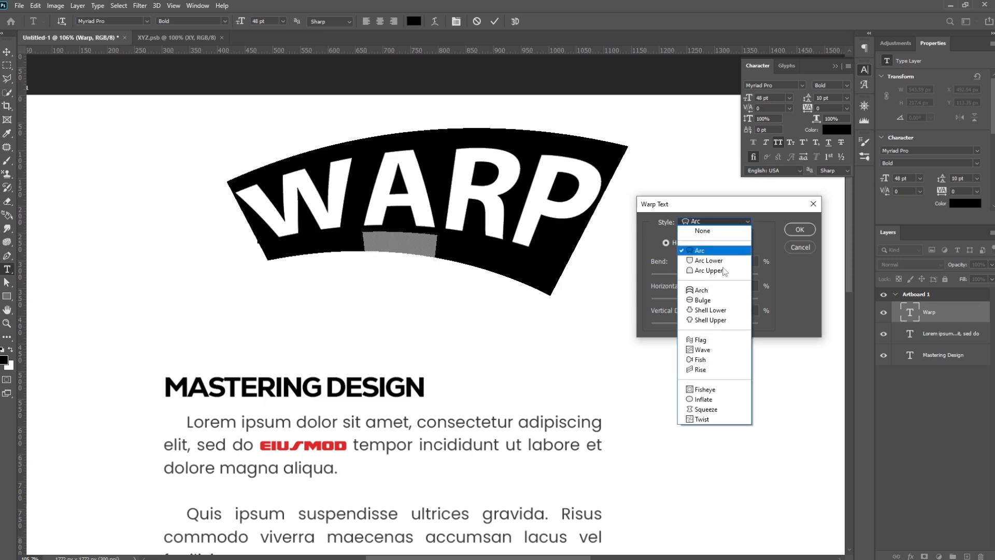
left_click(699, 296)
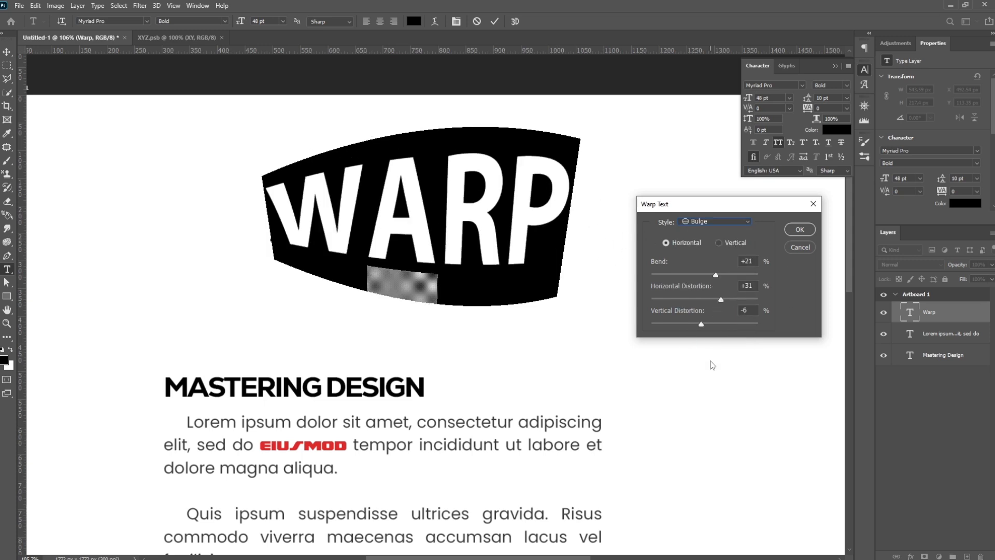
left_click(742, 220)
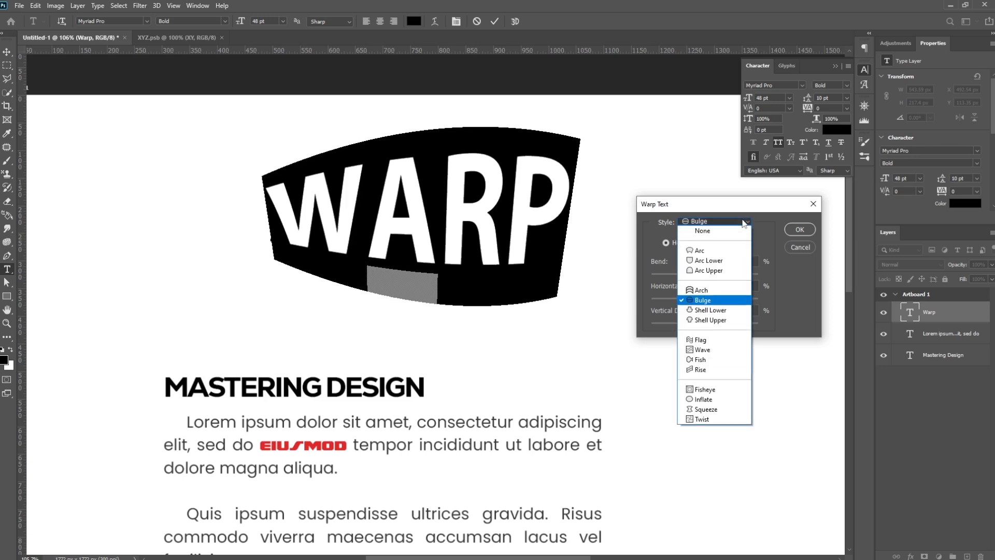
left_click(730, 252)
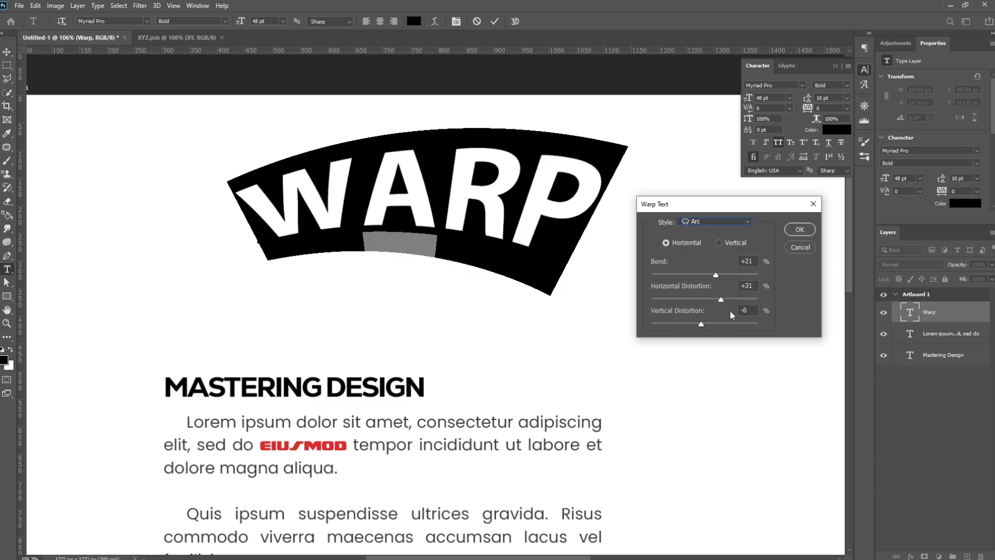
- Apply the Arc warp and move the "Warp" text down closer to the title
left_click(798, 232)
left_click(7, 53)
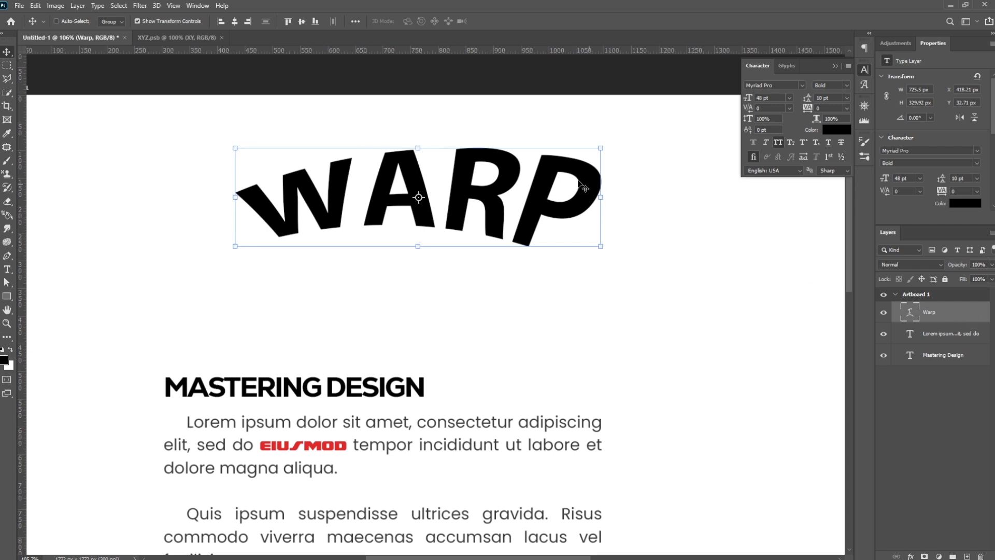
left_click_drag(577, 190, 558, 248)
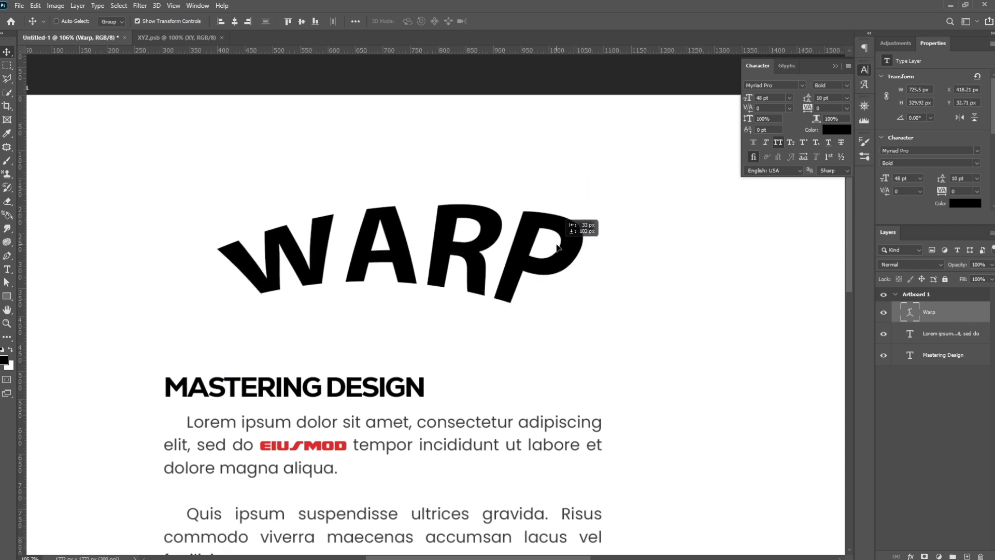
- Open the "Warp" layer's blending options and enable a Gradient Overlay
right_click(967, 319)
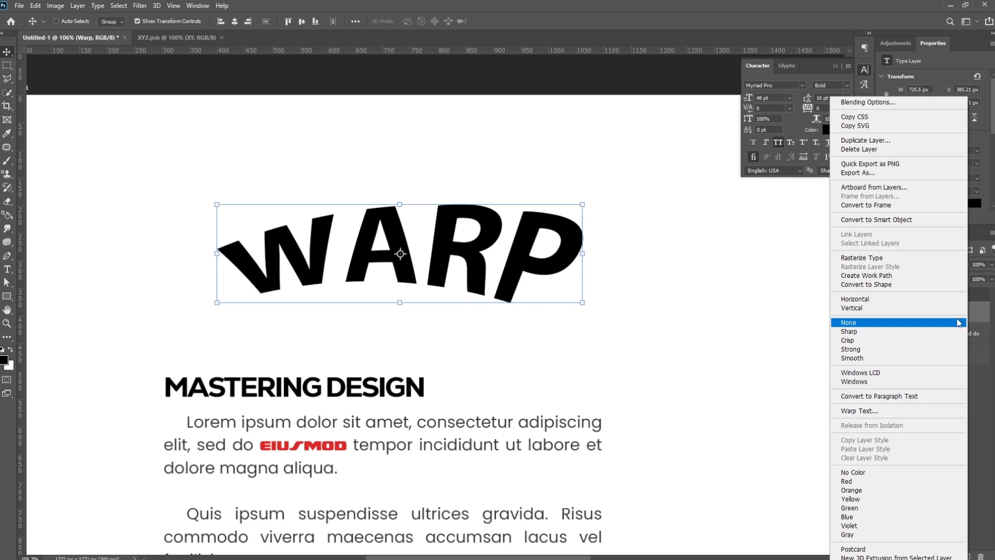
left_click(902, 104)
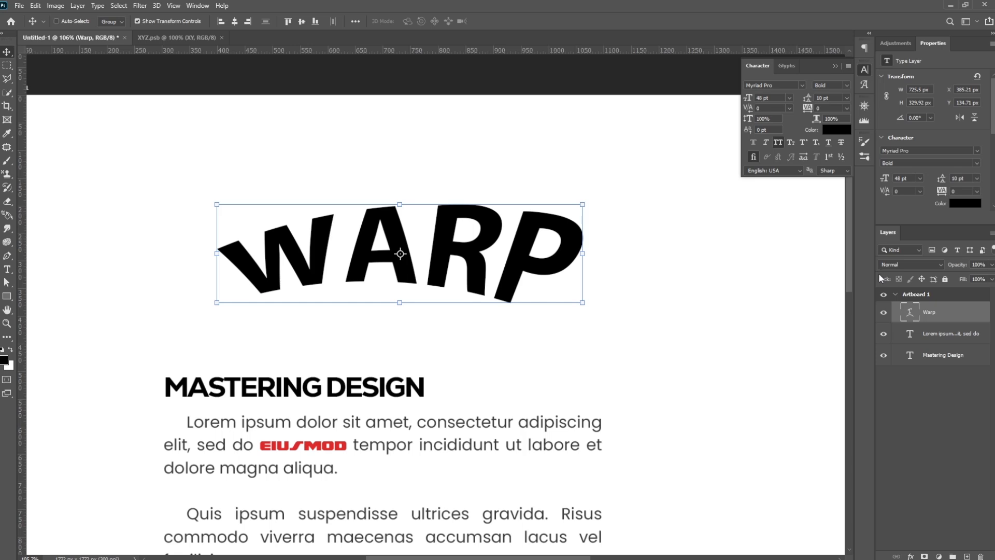
left_click_drag(871, 290, 837, 139)
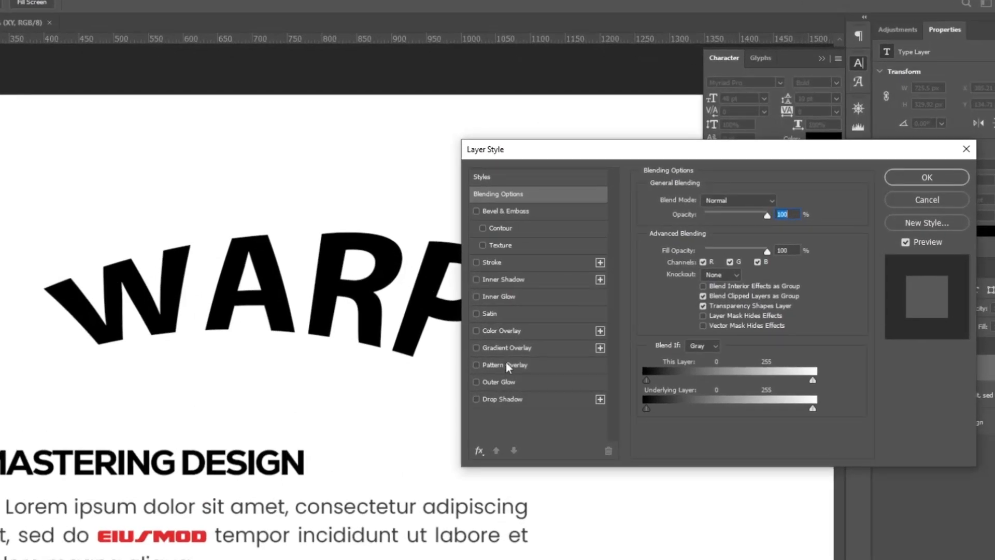
left_click(515, 347)
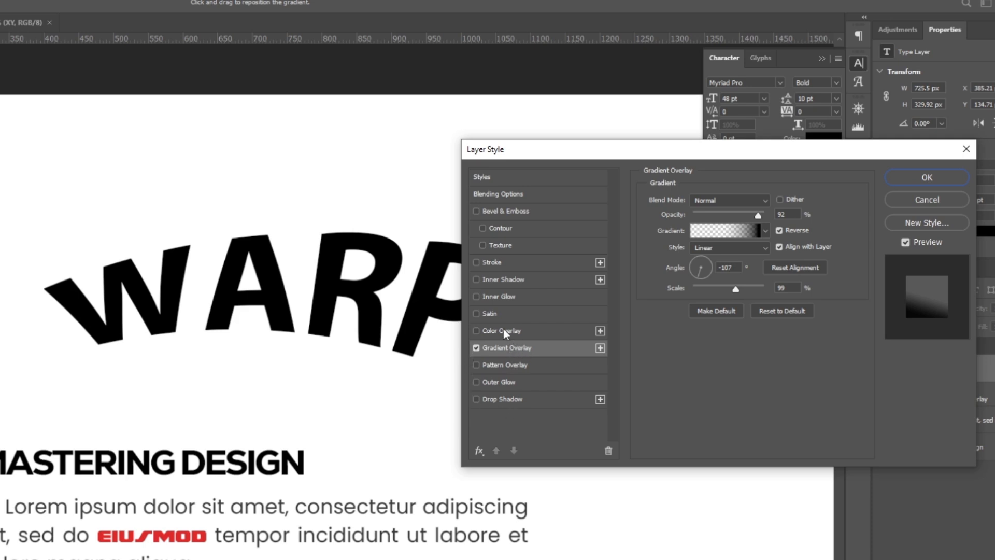
- Try a Color Overlay on the "Warp" text, view its settings, and turn it off again
left_click(477, 331)
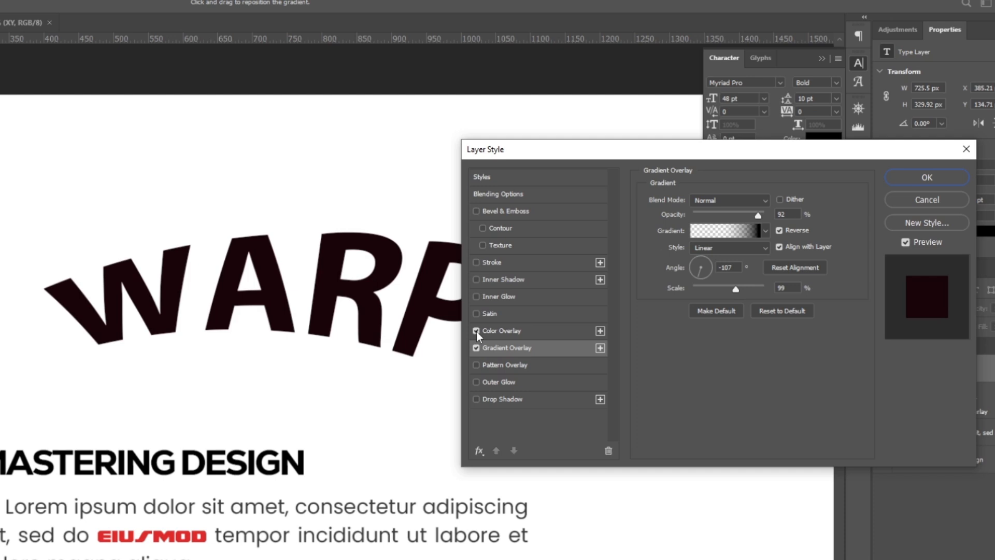
left_click(508, 331)
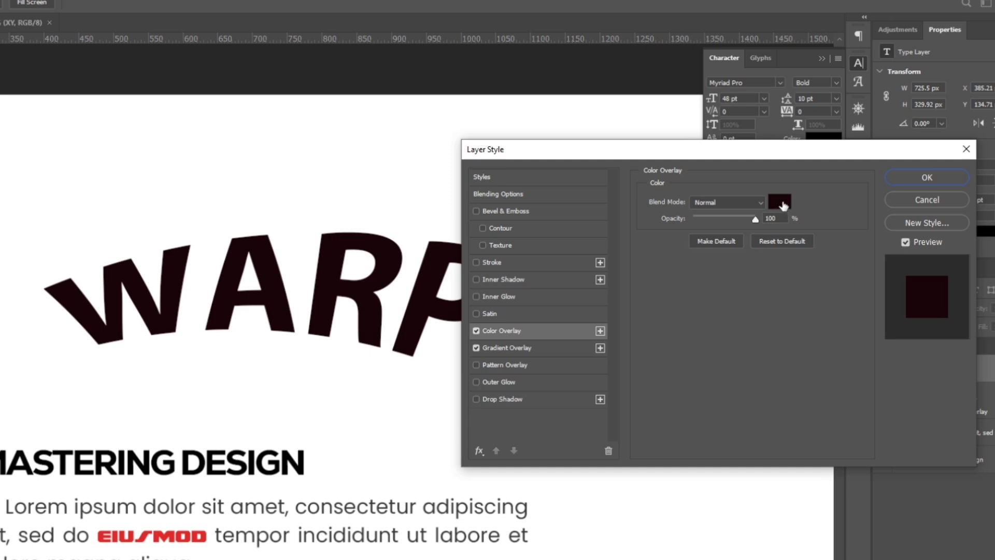
left_click(475, 332)
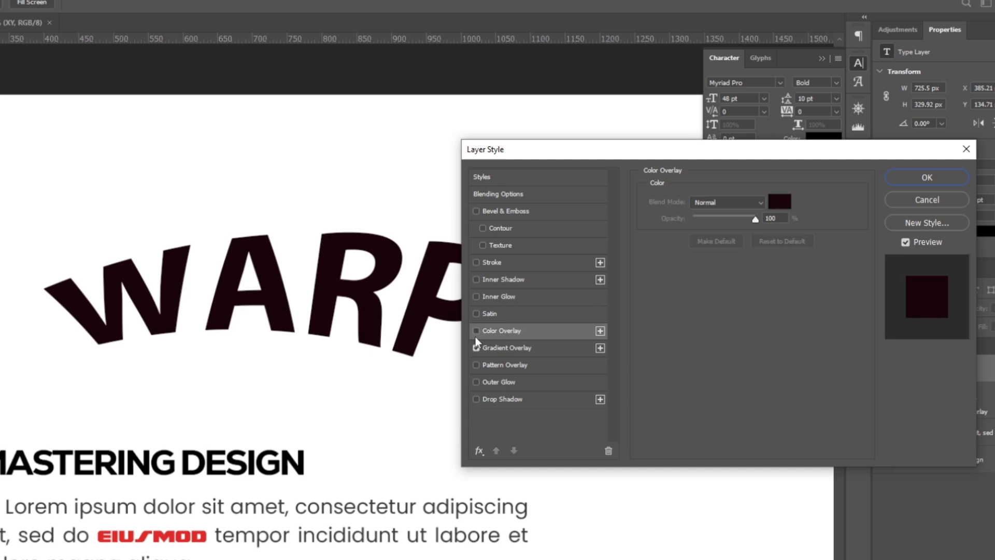
- Open the Gradient Overlay settings for the "Warp" text, browse the gradient presets and choose the blue to light-blue gradient
left_click(514, 348)
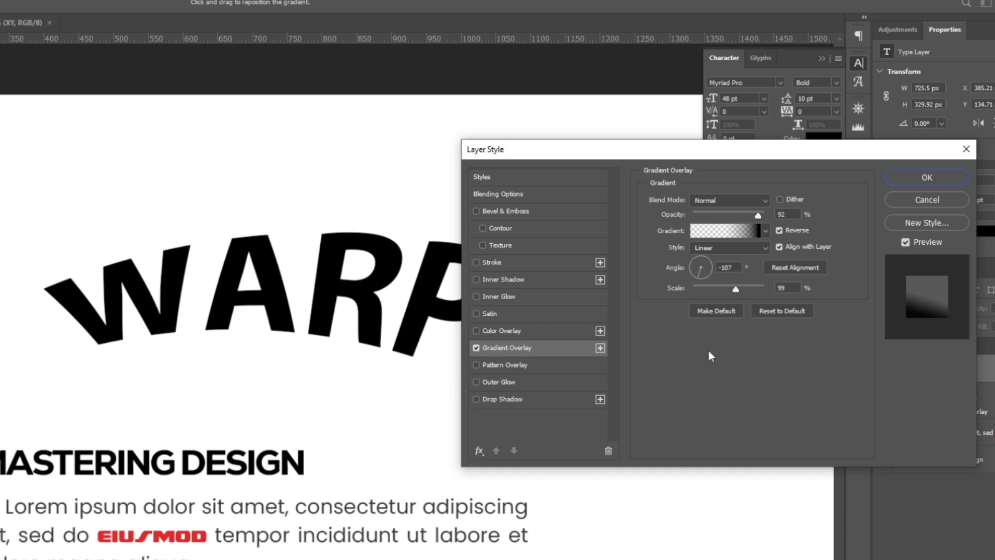
left_click(733, 231)
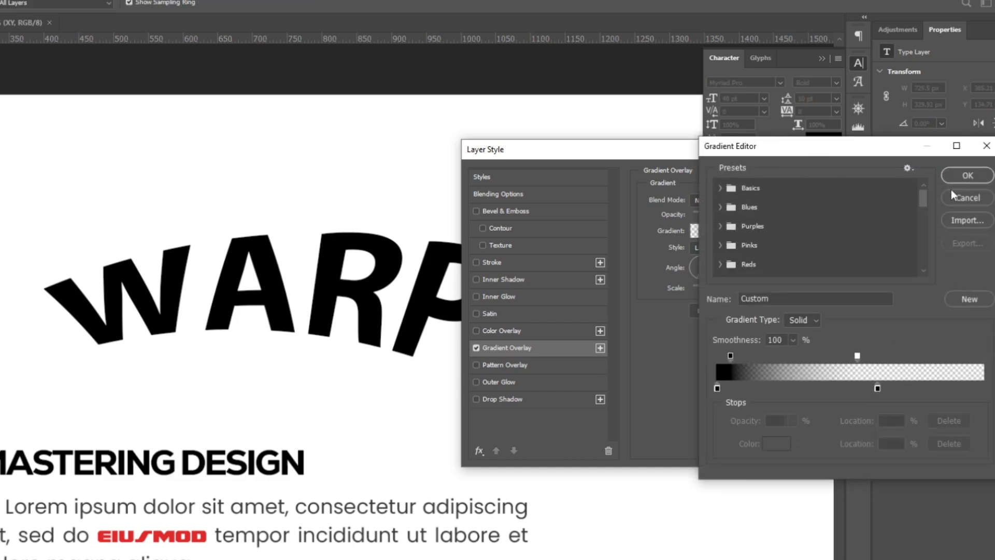
left_click(966, 198)
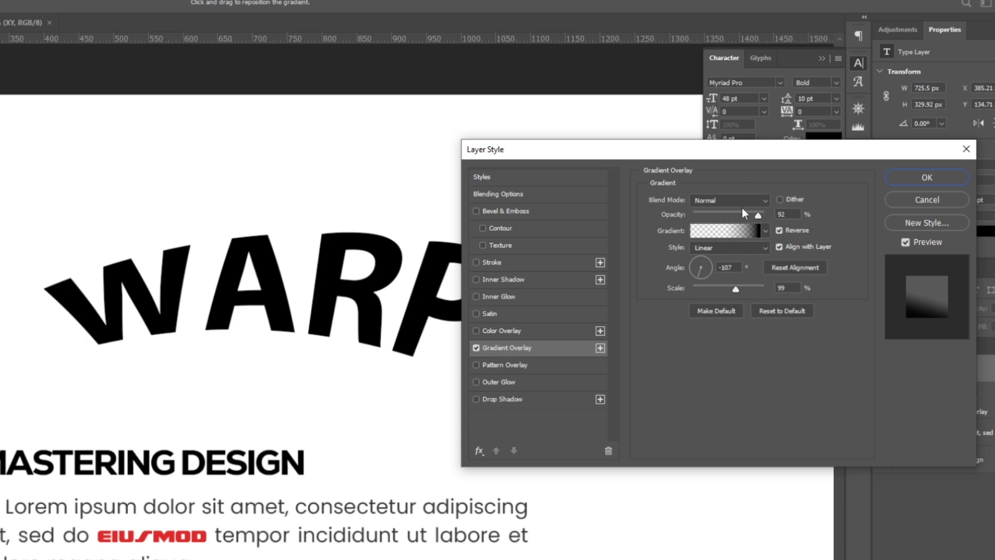
left_click(733, 233)
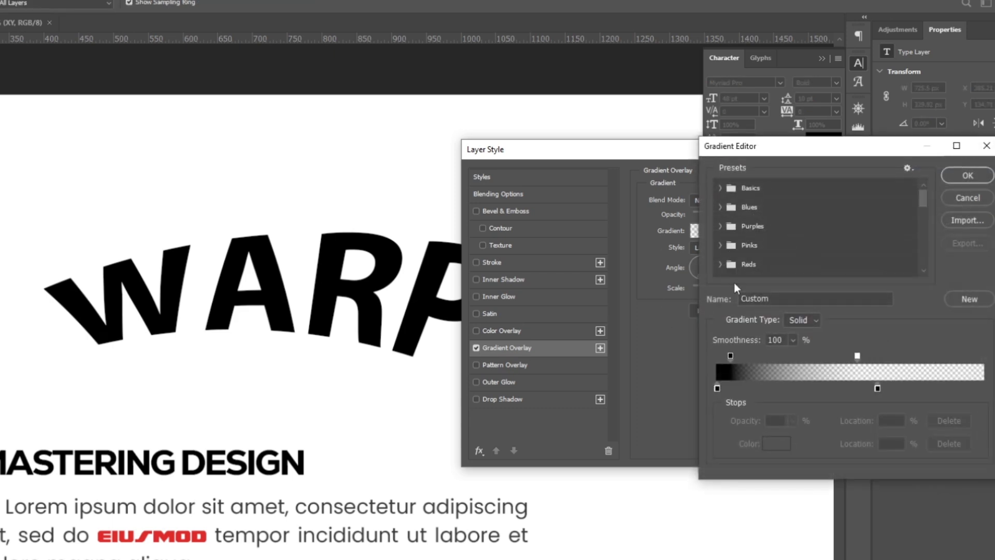
left_click_drag(925, 199, 932, 258)
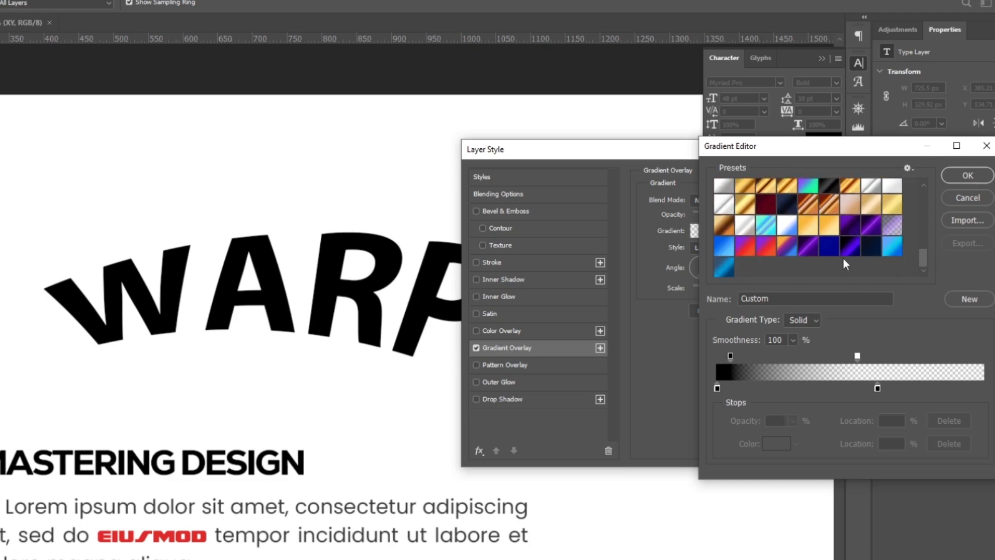
scroll(861, 257, "up", 3)
scroll(872, 253, "down", 2)
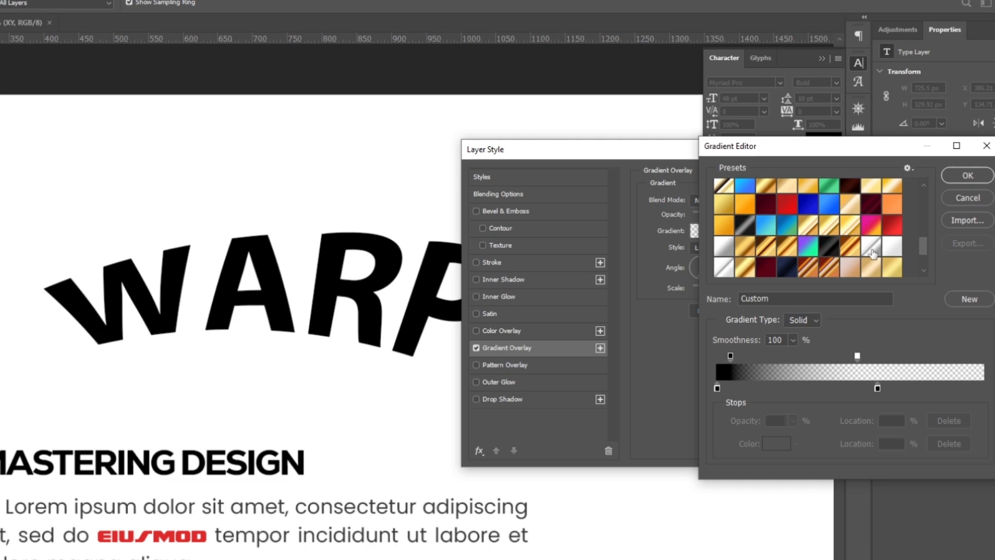
scroll(874, 253, "down", 3)
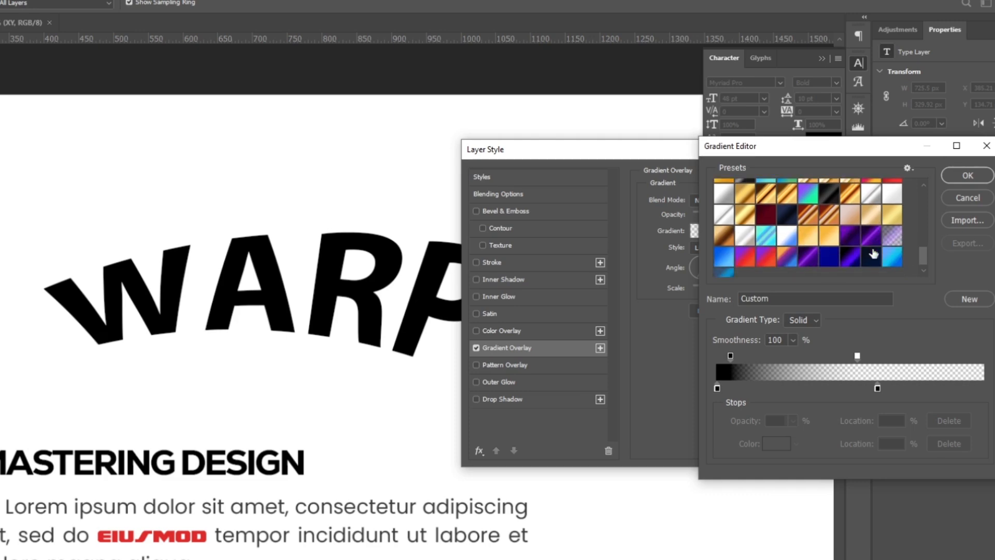
scroll(873, 253, "up", 3)
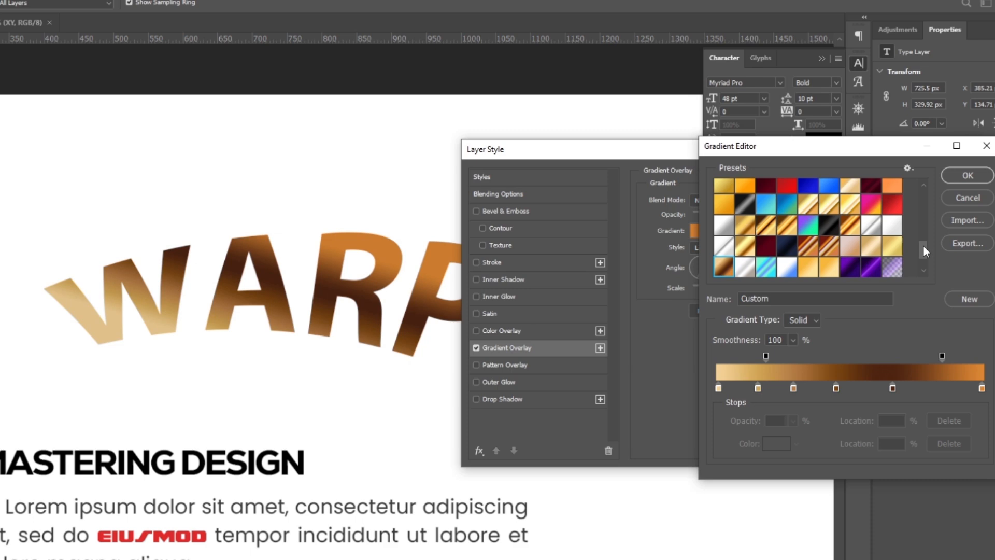
left_click_drag(924, 246, 925, 256)
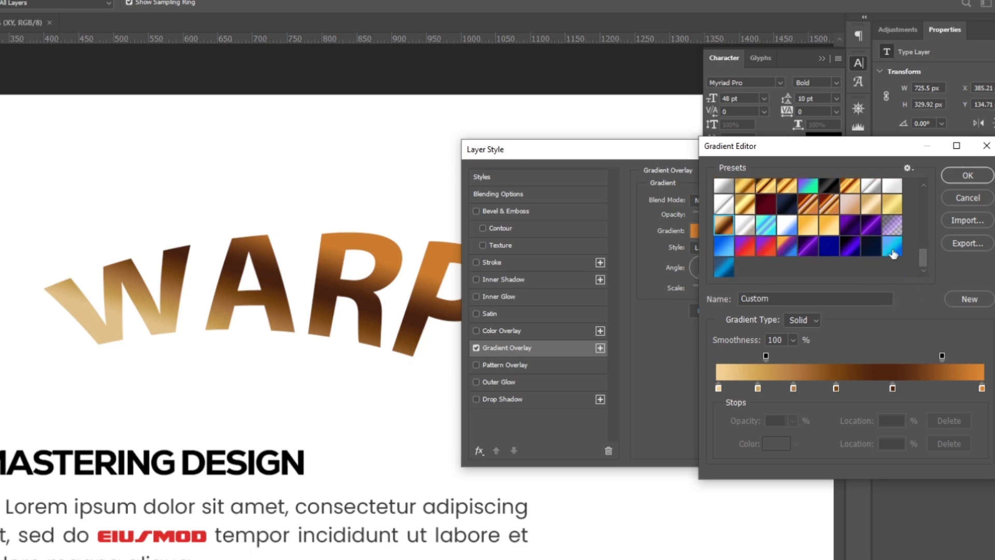
left_click(725, 253)
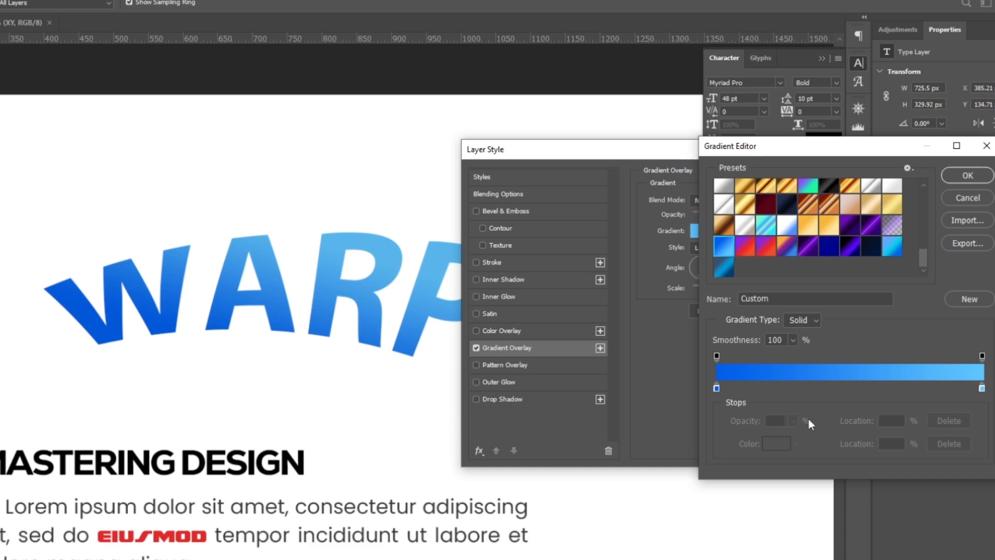
- Add a colour stop at the 24% location of the gradient and colour it red, fb3535
left_click(781, 389)
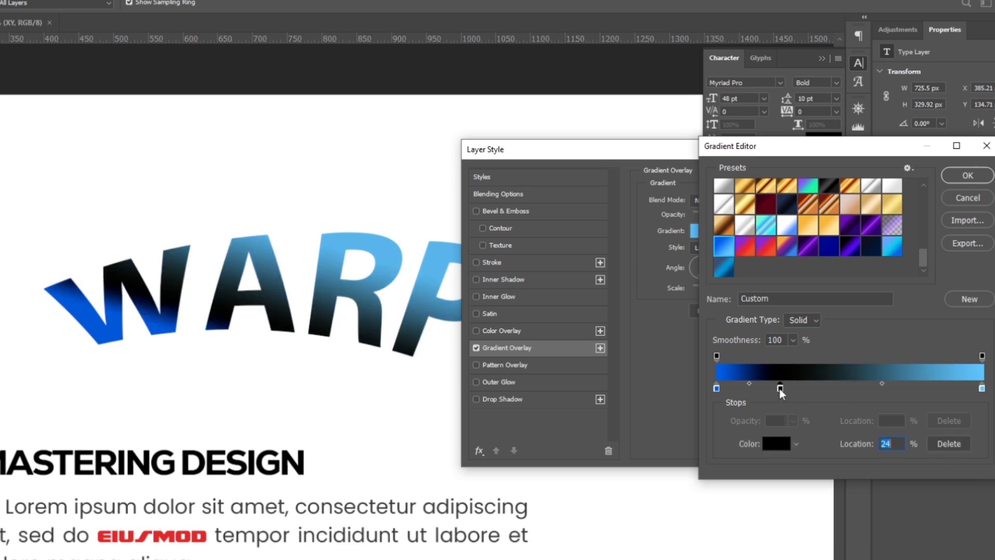
double_click(780, 389)
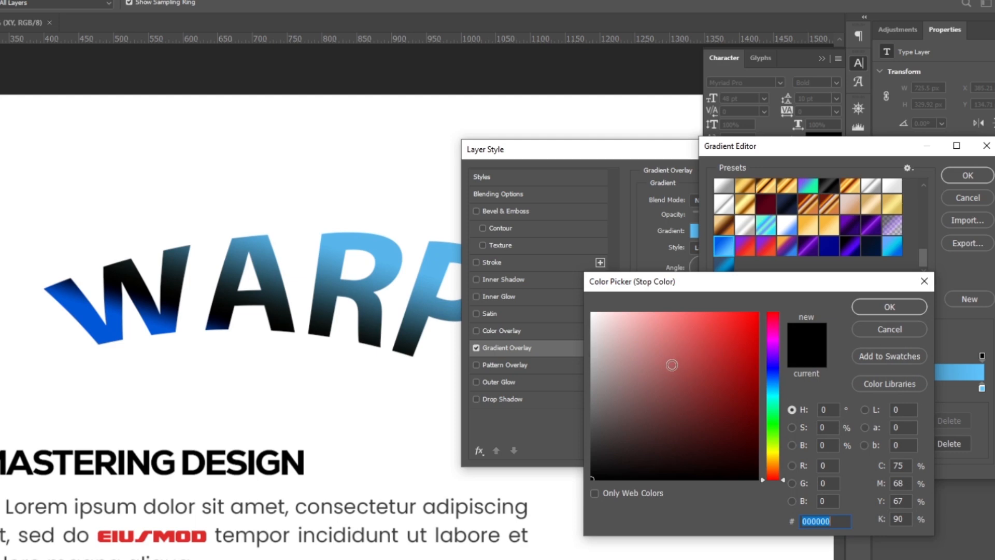
left_click(723, 316)
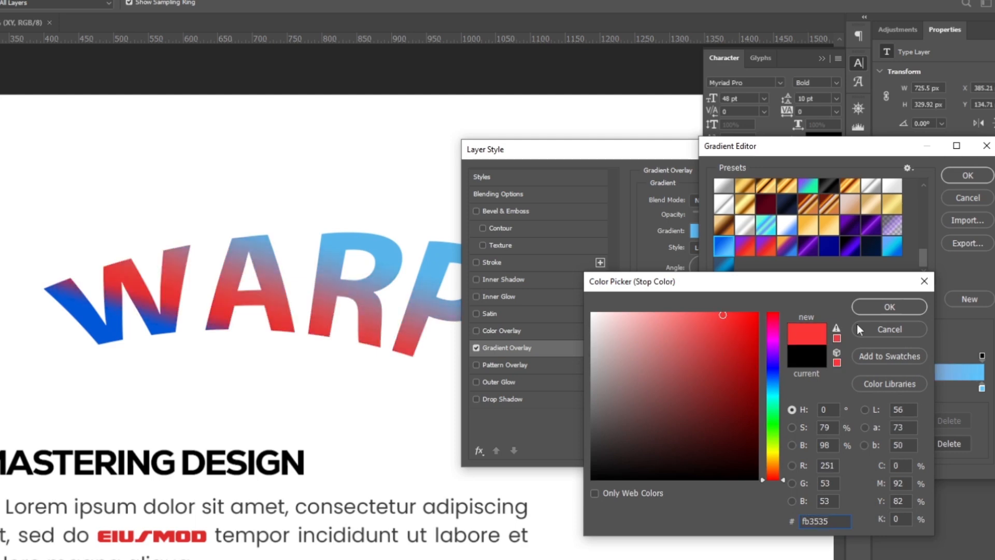
left_click(885, 307)
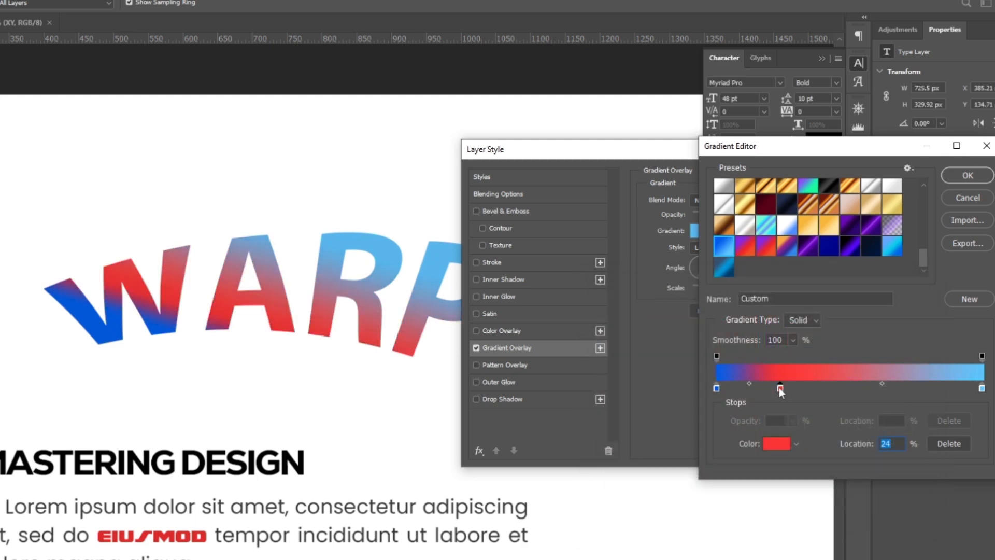
- Move the red stop to the 50% location and add four more red stops on both sides of it
left_click_drag(781, 387, 849, 389)
left_click(885, 388)
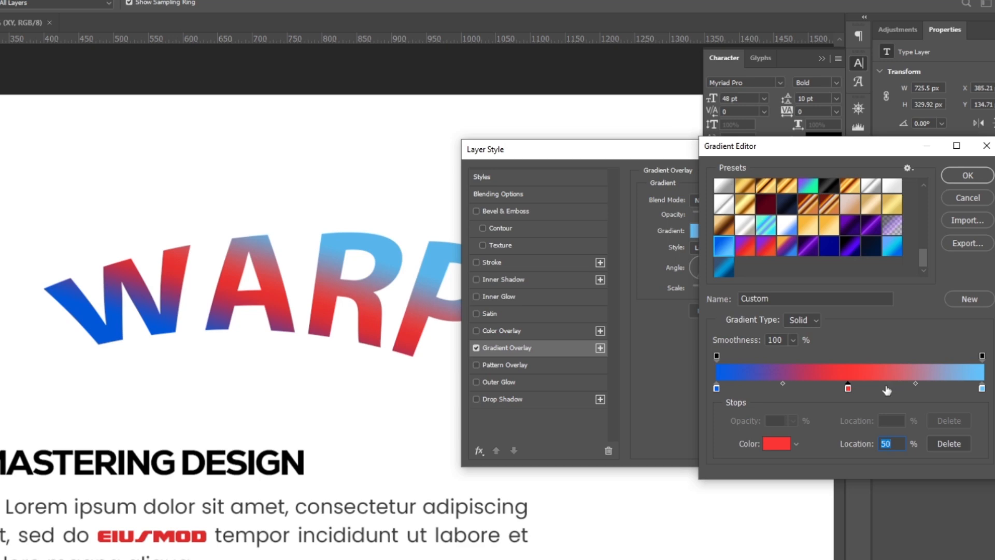
left_click(921, 388)
left_click(803, 388)
left_click(765, 388)
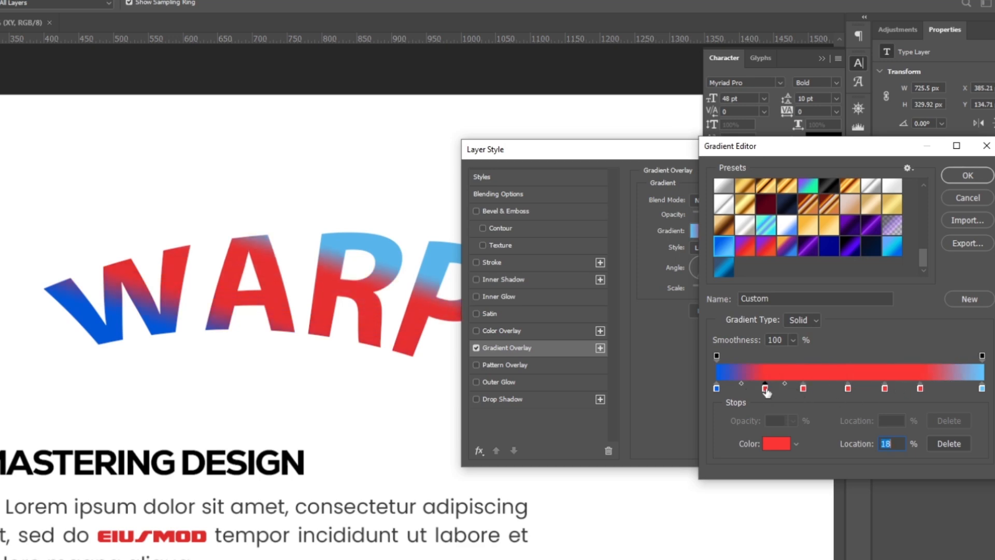
- Recolour the gradient stop at the 18% location purple
double_click(765, 388)
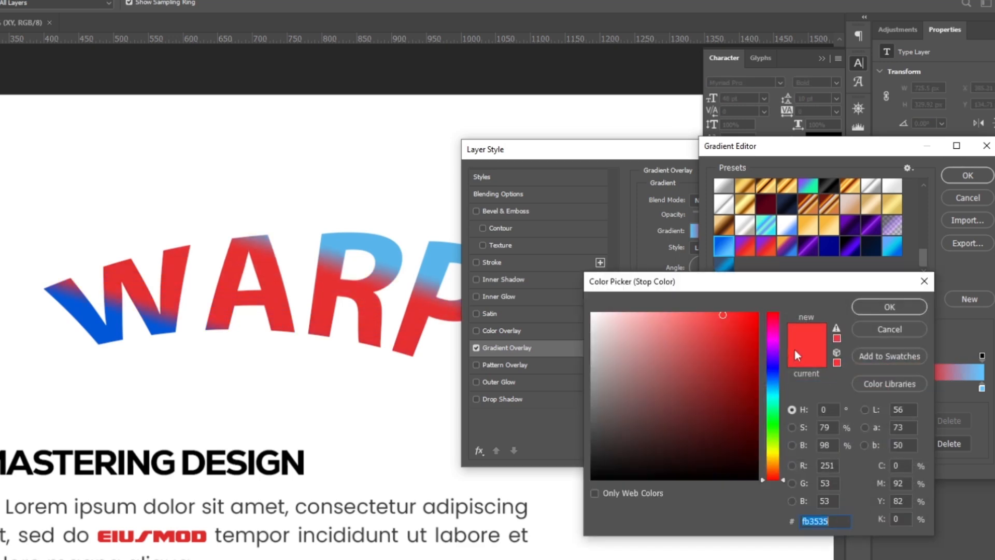
left_click(773, 358)
left_click(727, 352)
left_click(877, 311)
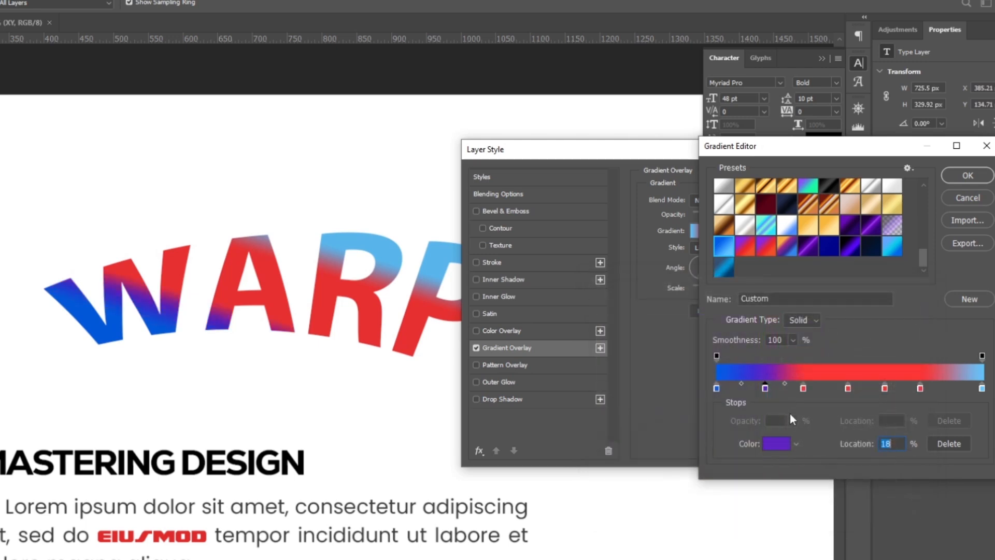
- Recolour the gradient stop at the 33% location yellow-orange
left_click(803, 388)
double_click(804, 387)
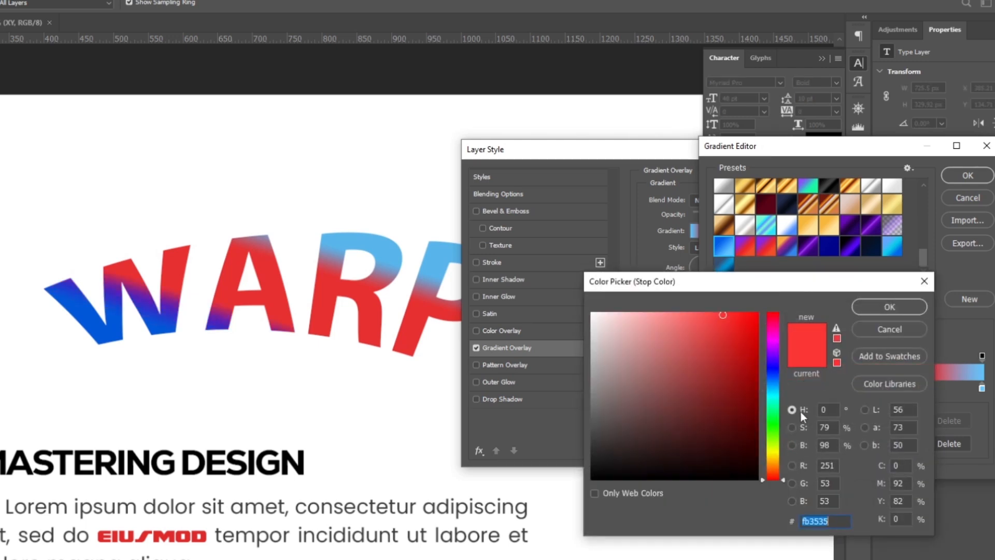
left_click(773, 448)
left_click(773, 461)
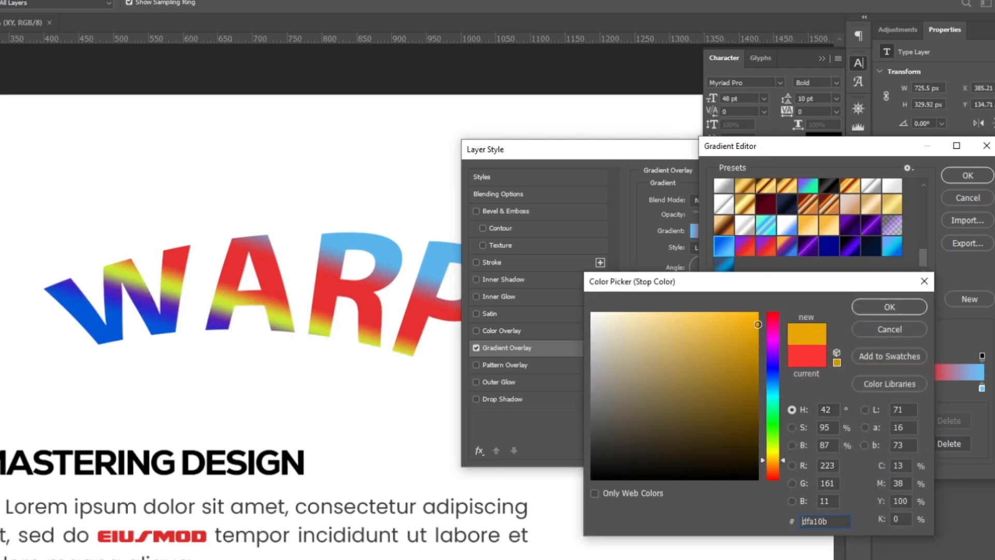
left_click(756, 322)
left_click(886, 308)
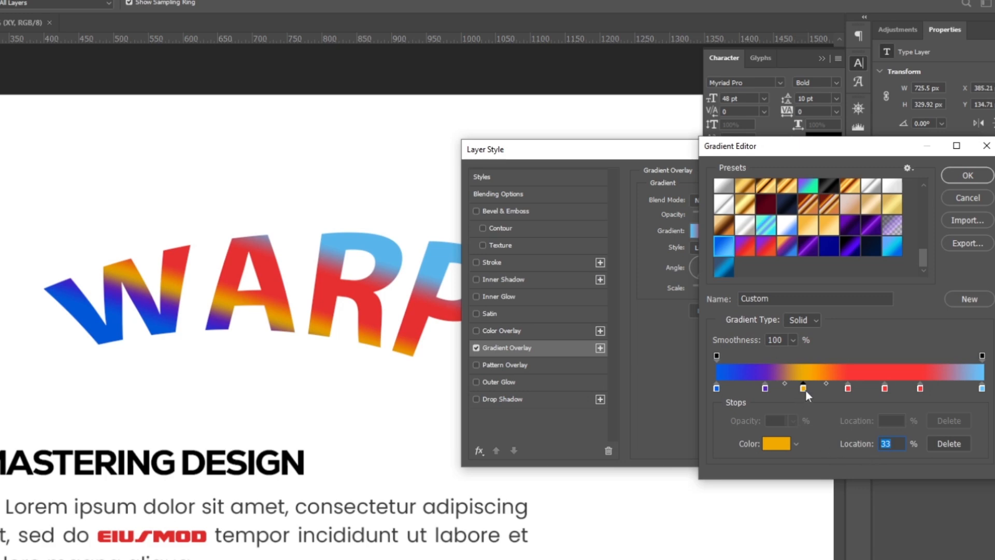
- Remove all the added colour stops, keeping only the two blue end stops, and accept the gradient
left_click_drag(803, 388, 794, 433)
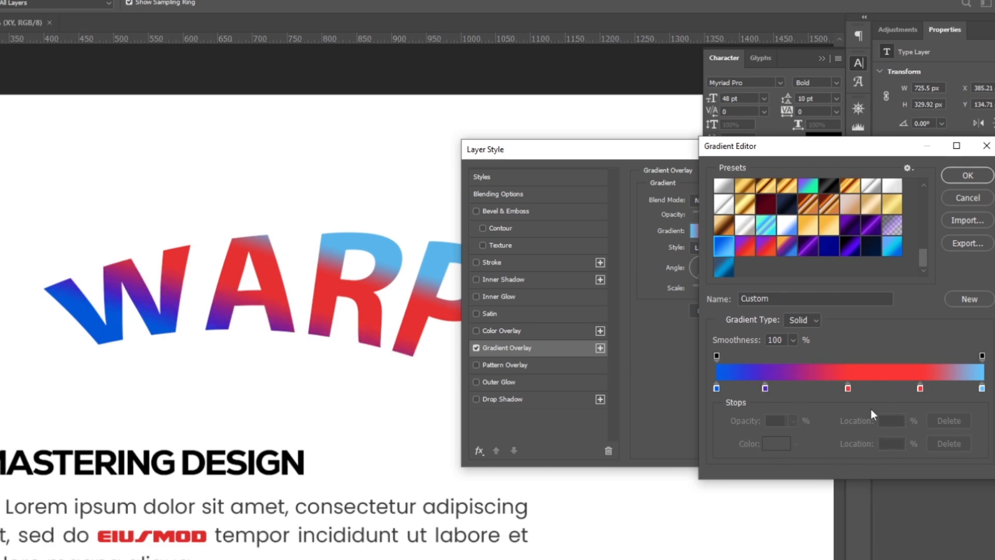
left_click_drag(848, 388, 855, 425)
left_click_drag(921, 388, 918, 431)
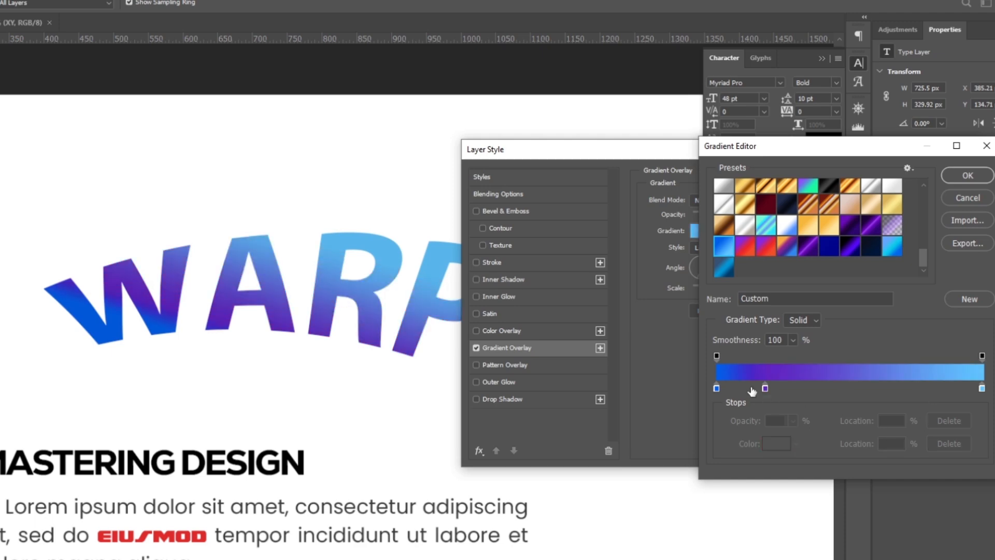
left_click_drag(765, 388, 799, 431)
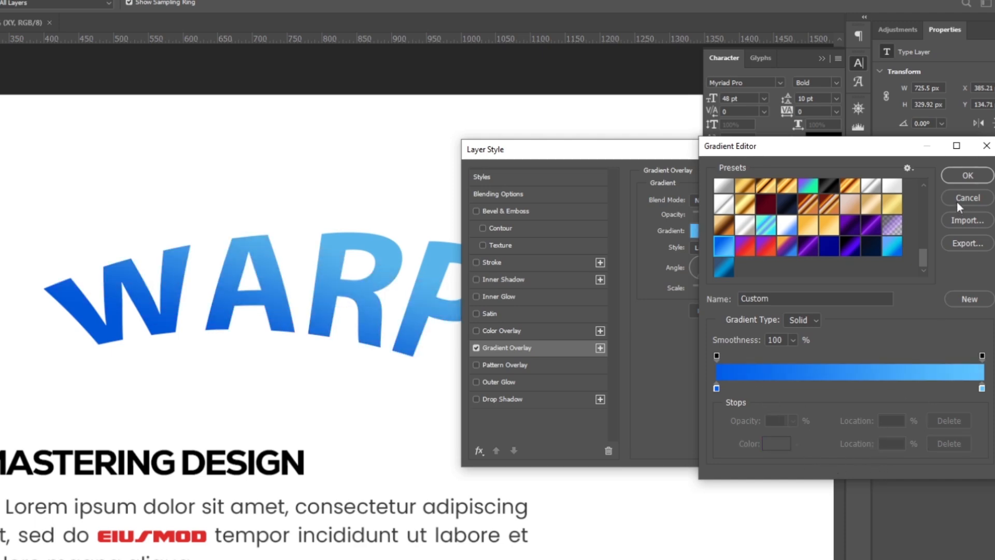
left_click(965, 176)
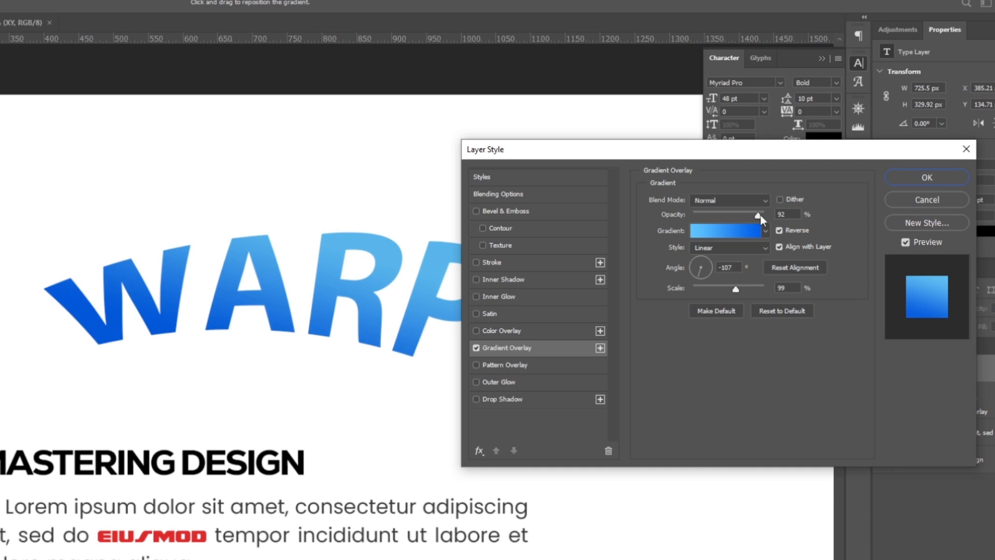
- Raise the Gradient Overlay's opacity to 100%, and try the Overlay blend mode before returning to Normal
left_click_drag(758, 216, 789, 222)
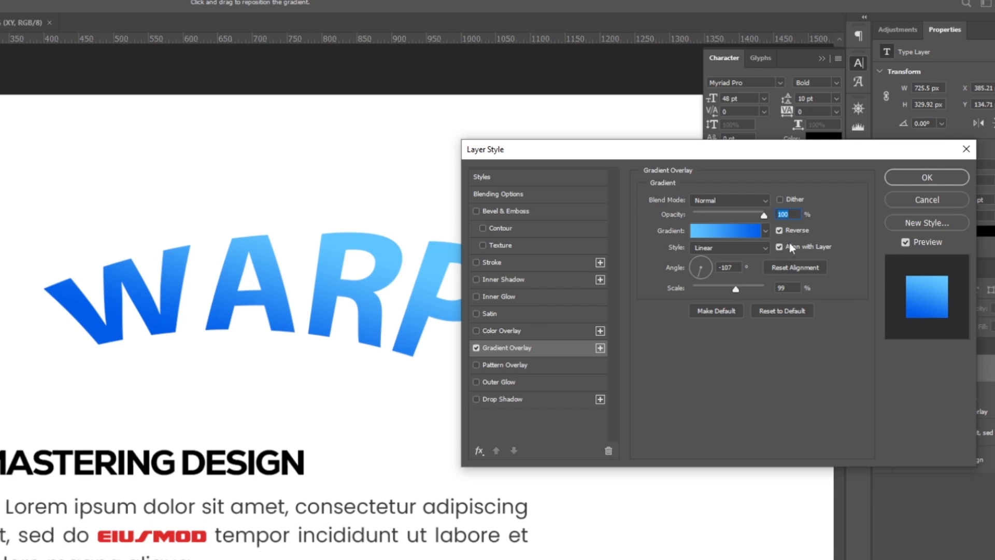
left_click(747, 200)
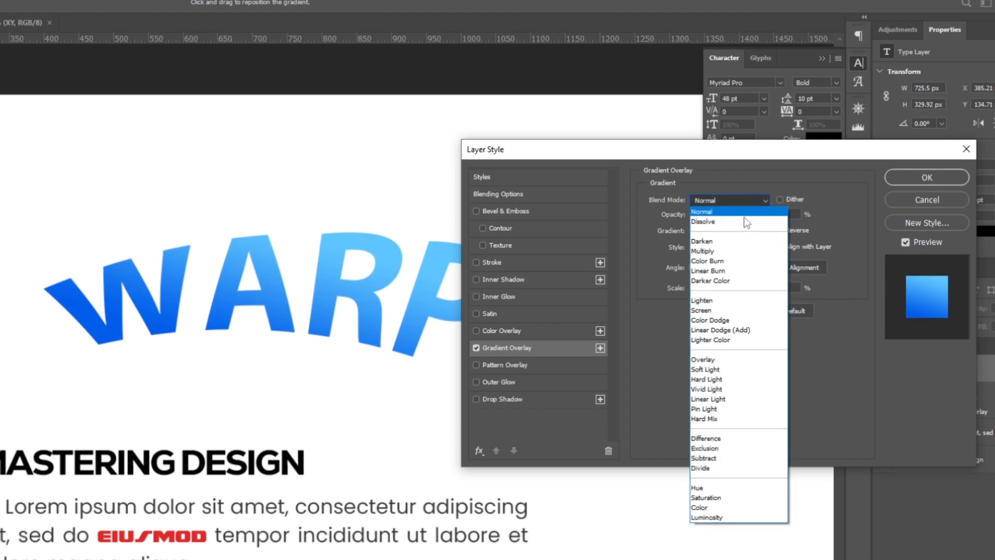
left_click(736, 361)
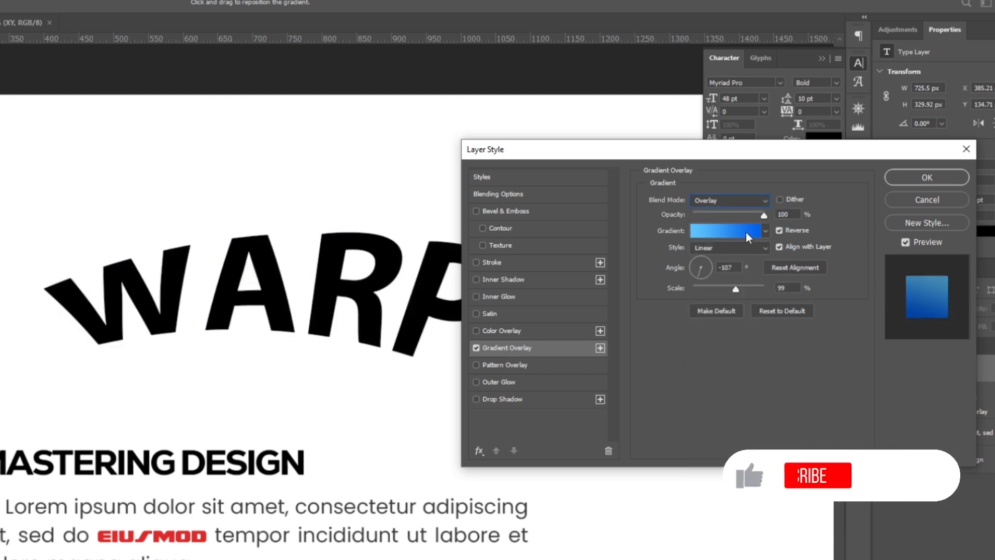
left_click(740, 206)
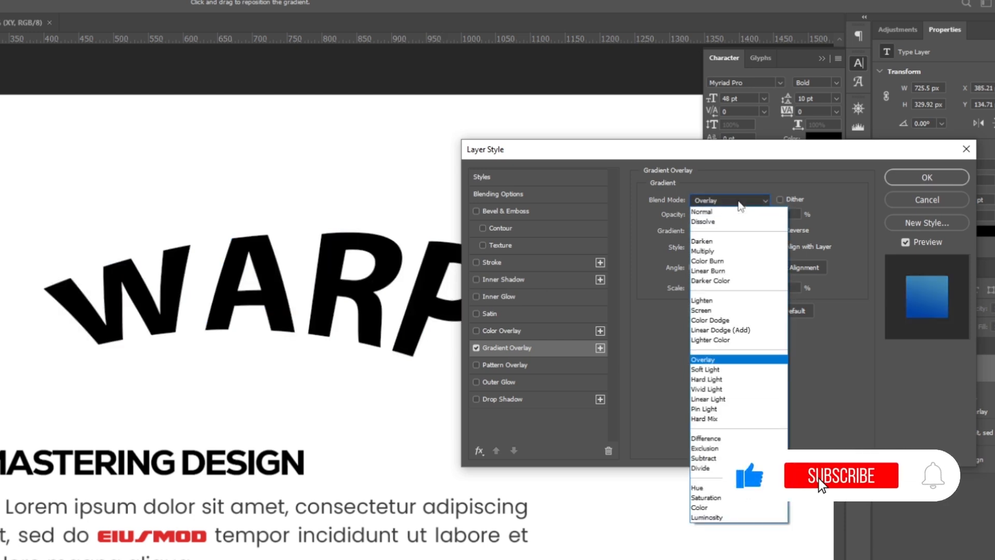
left_click(736, 212)
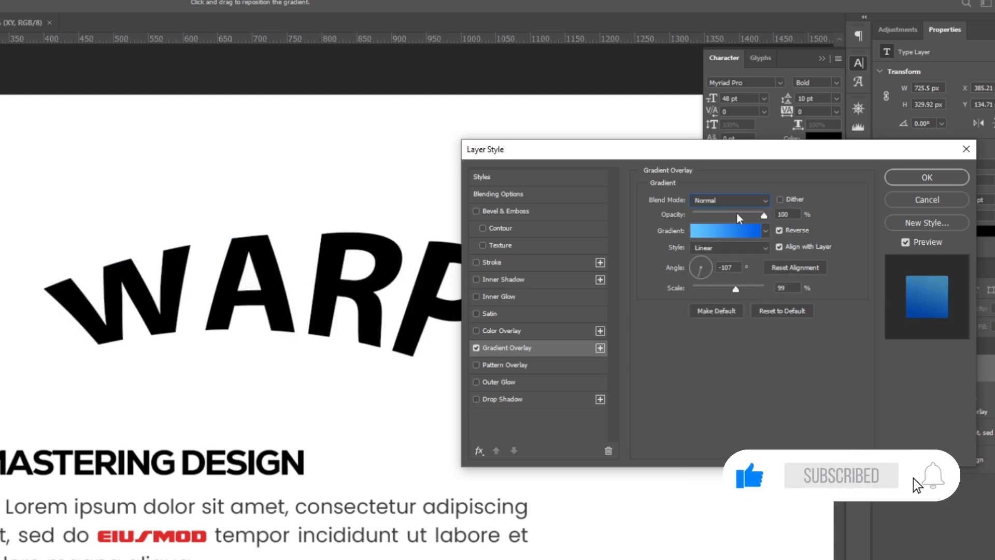
- Try the Radial style on the Gradient Overlay, and switch it to the Angle style
left_click(748, 248)
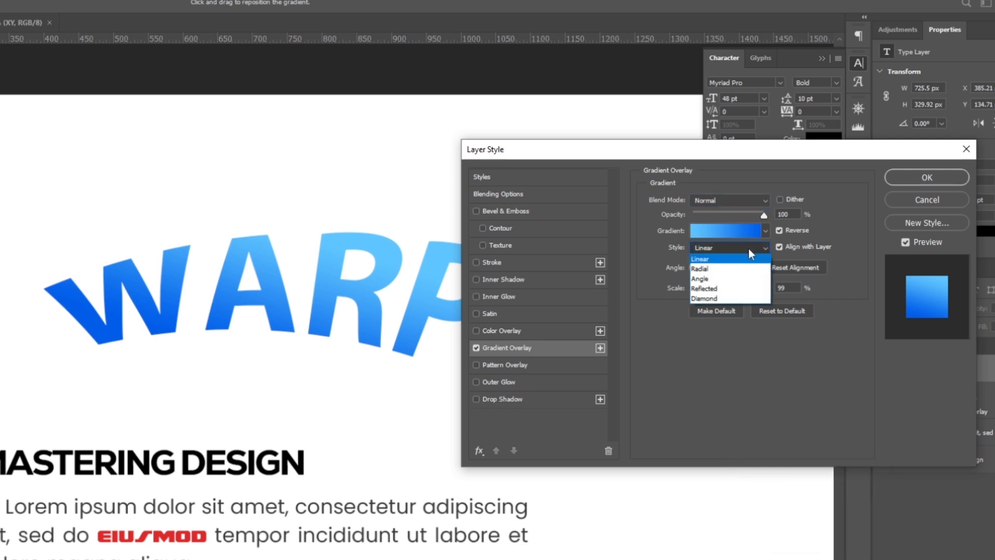
left_click(727, 270)
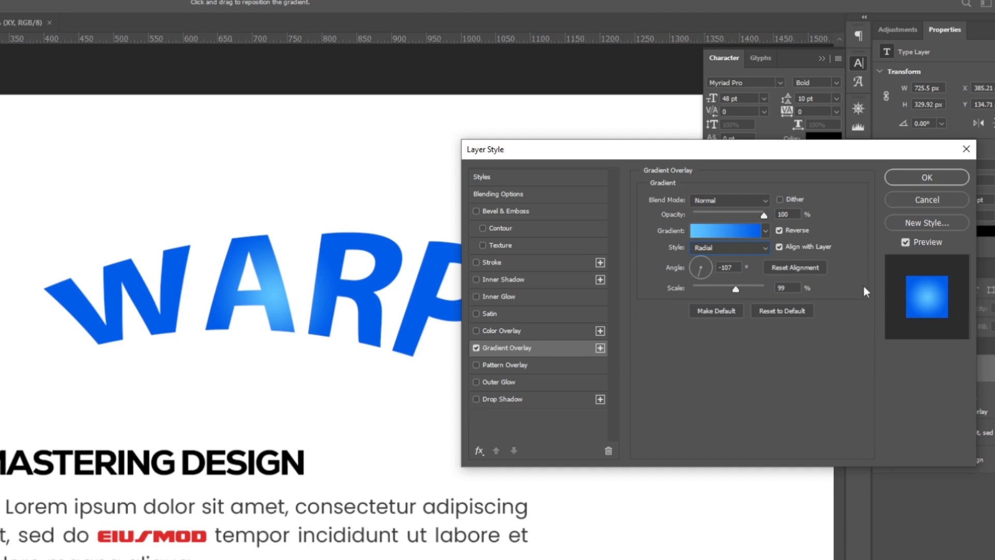
left_click(726, 247)
left_click(719, 279)
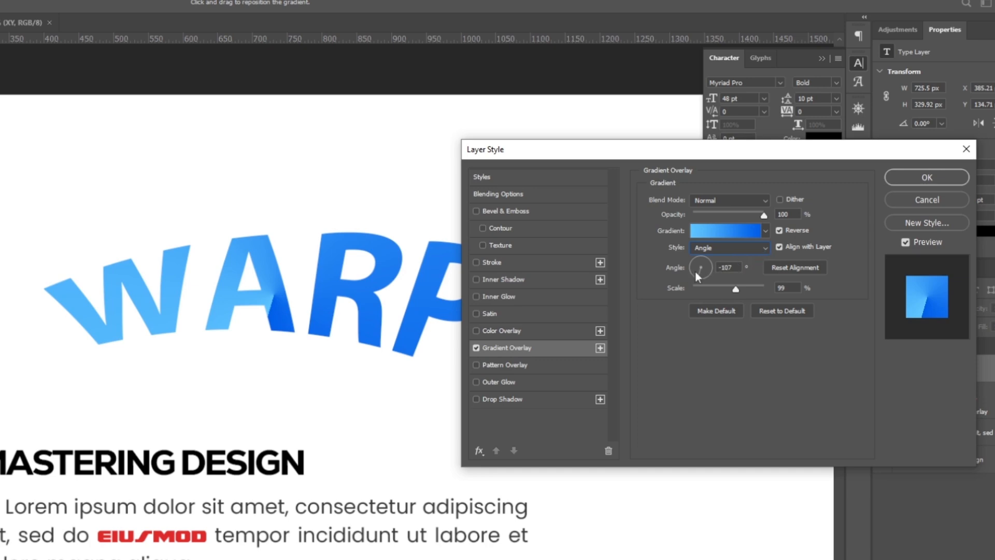
- Rotate the Gradient Overlay to an angle of -171°, keeping the Angle style
left_click(730, 248)
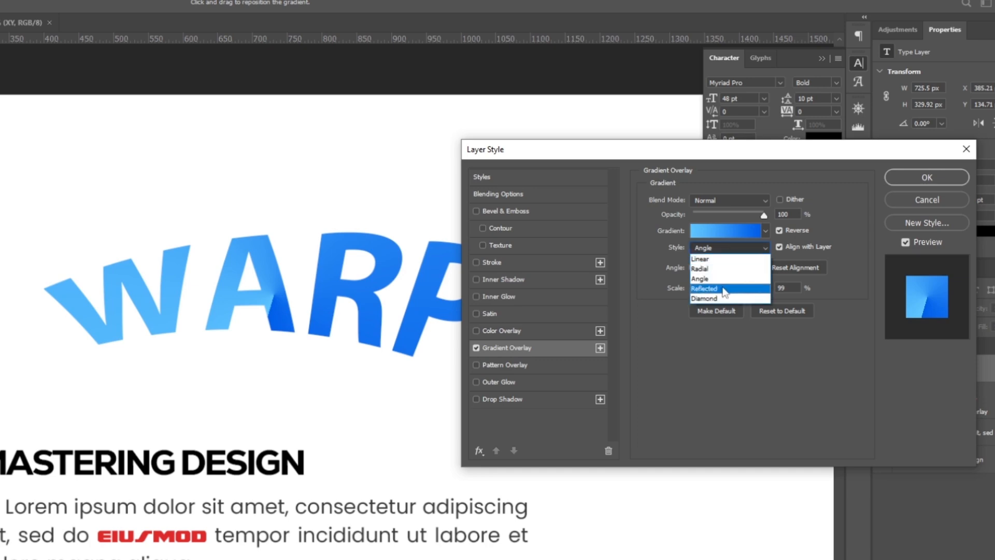
left_click(697, 278)
left_click_drag(694, 272, 690, 267)
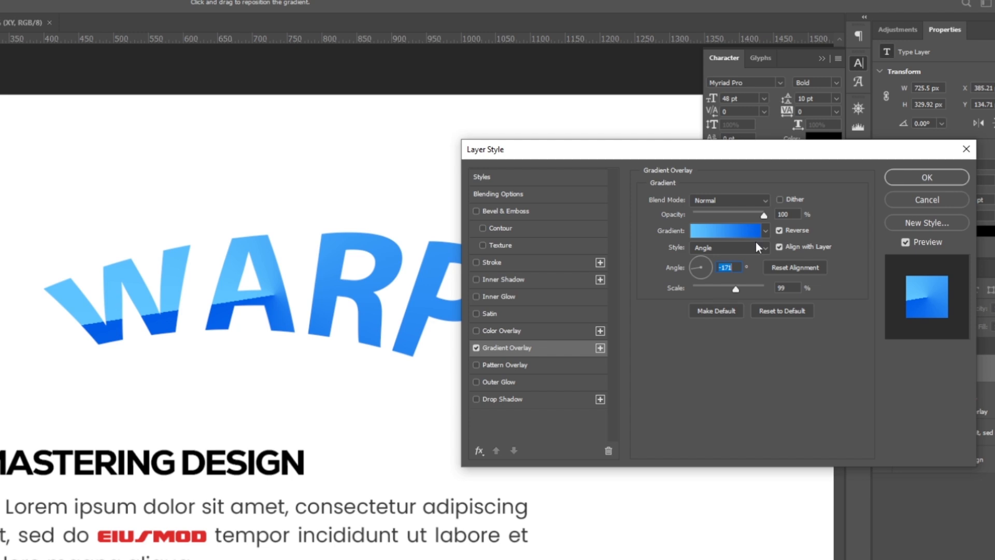
- Switch the Gradient Overlay to the Linear style and rotate its angle to -154°
left_click(731, 247)
left_click(726, 258)
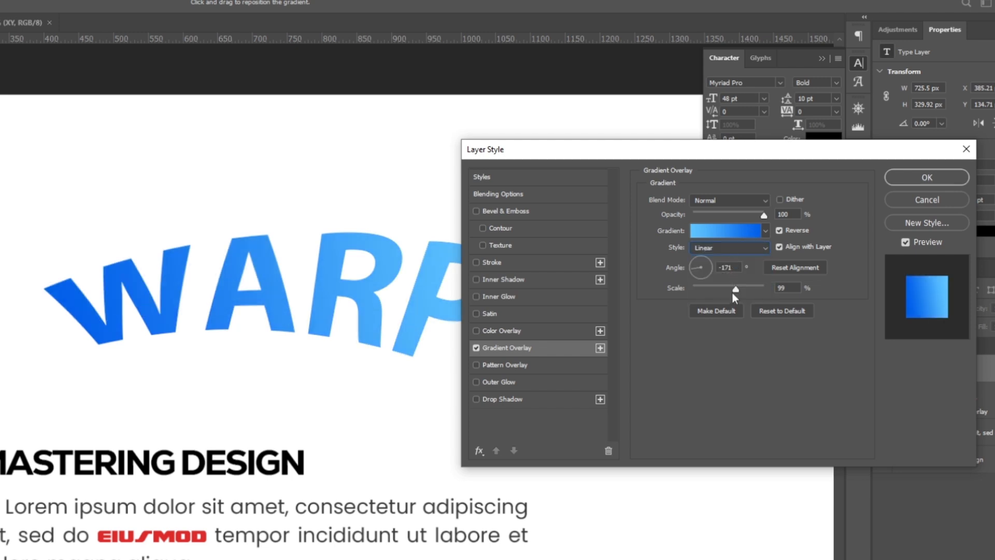
left_click(704, 267)
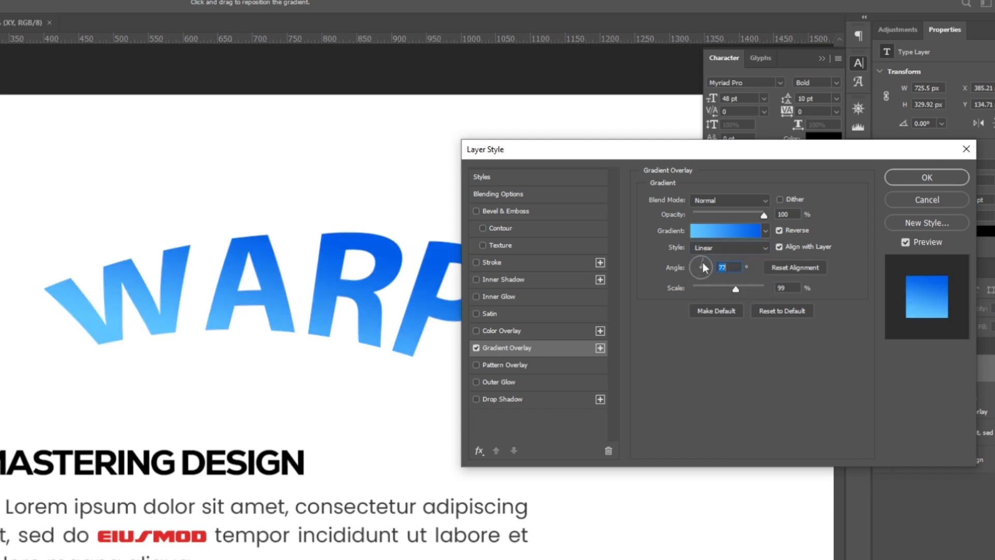
left_click(695, 267)
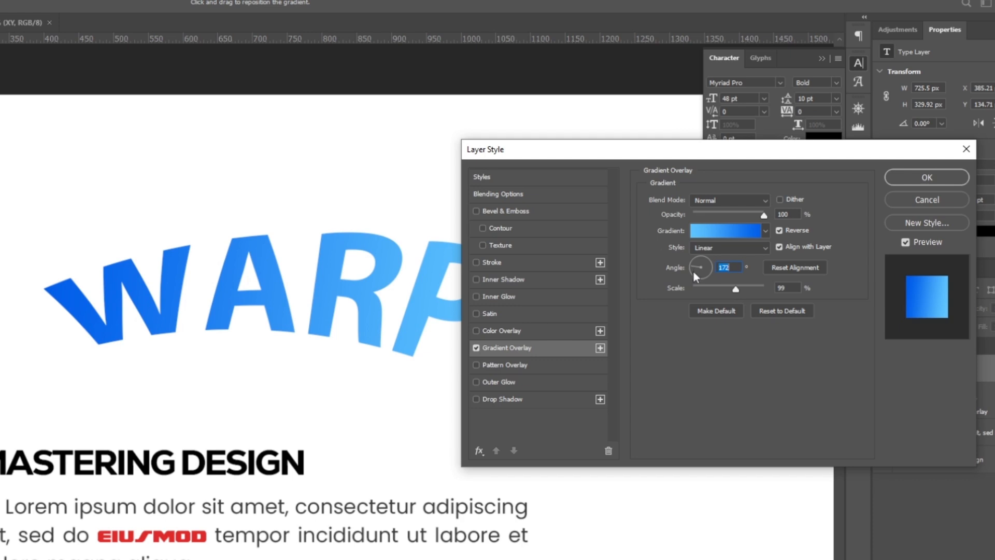
left_click(692, 271)
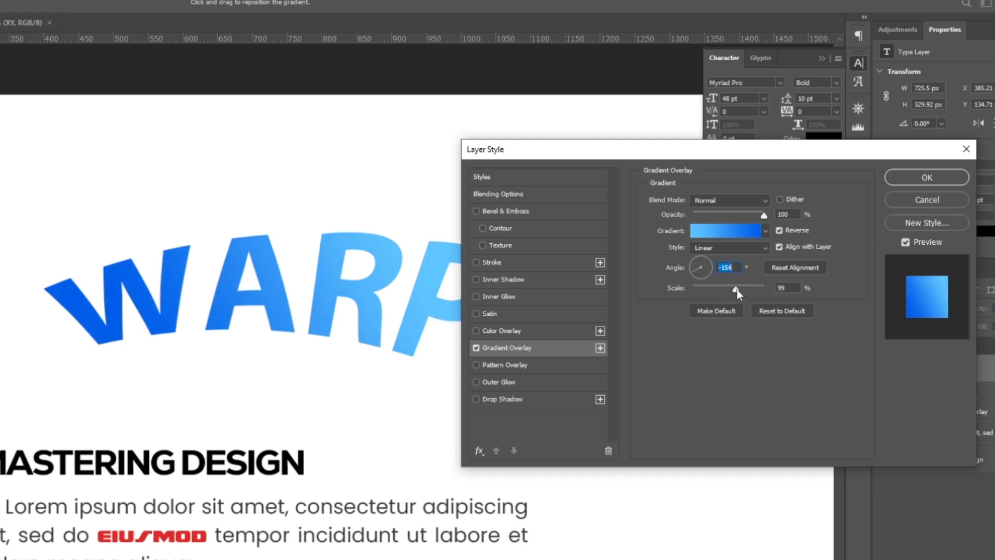
- Set the Gradient Overlay's scale to 97%, and try it without Align with Layer before enabling that option again
mouse_move(736, 289)
left_mouse_down()
mouse_move(699, 290)
mouse_move(779, 292)
mouse_move(743, 300)
left_mouse_up()
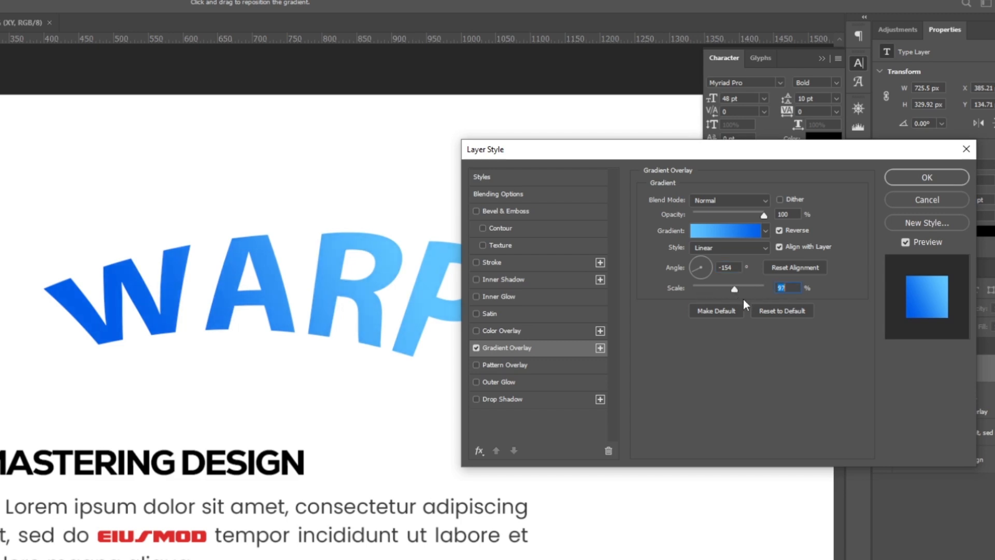
left_click(779, 247)
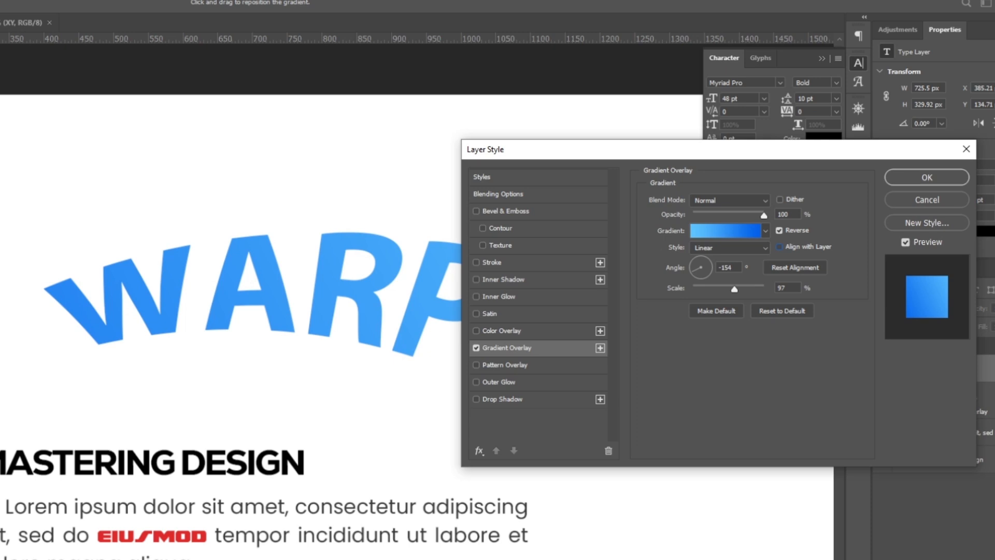
left_click(781, 246)
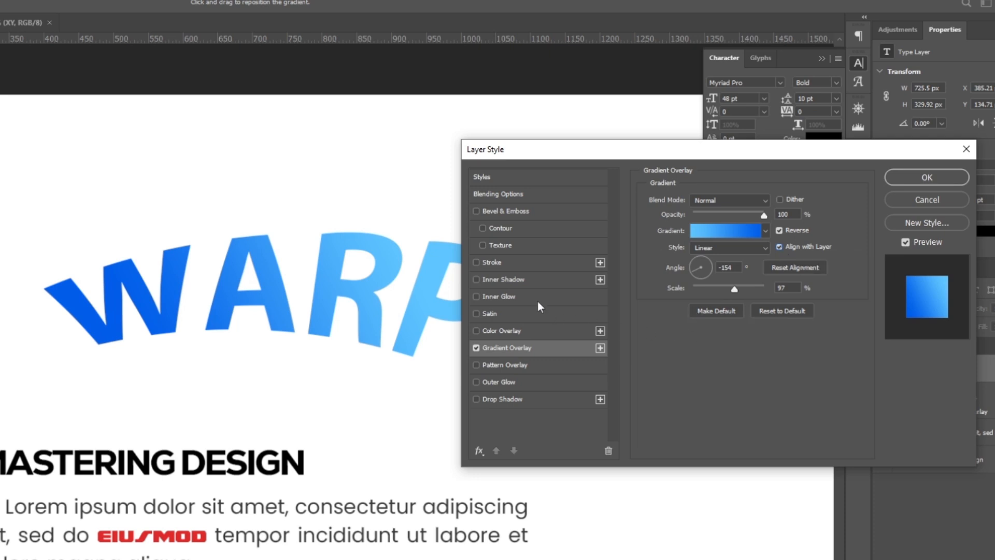
- Add a Stroke effect to the warped text and give it a very light grey colour
left_click(502, 261)
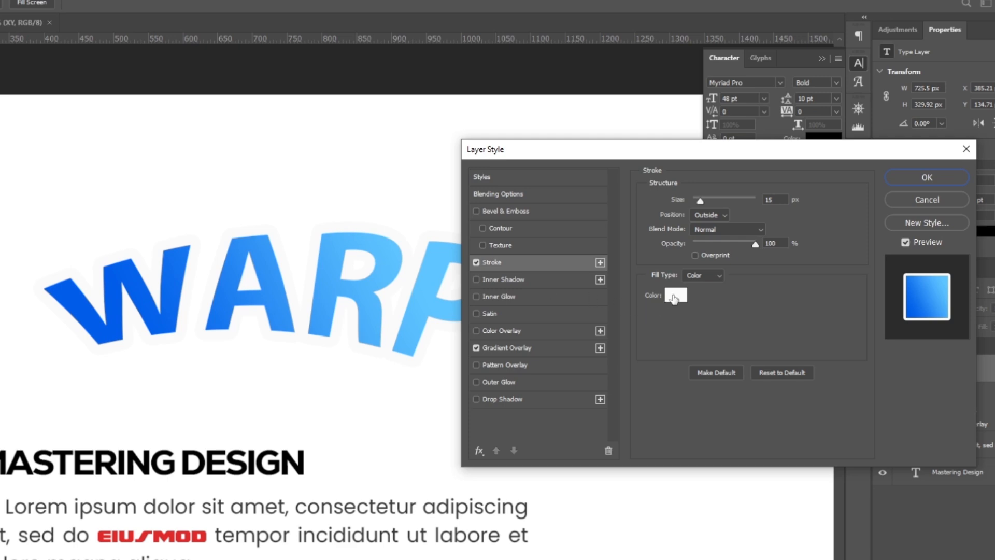
left_click(676, 295)
left_click(591, 323)
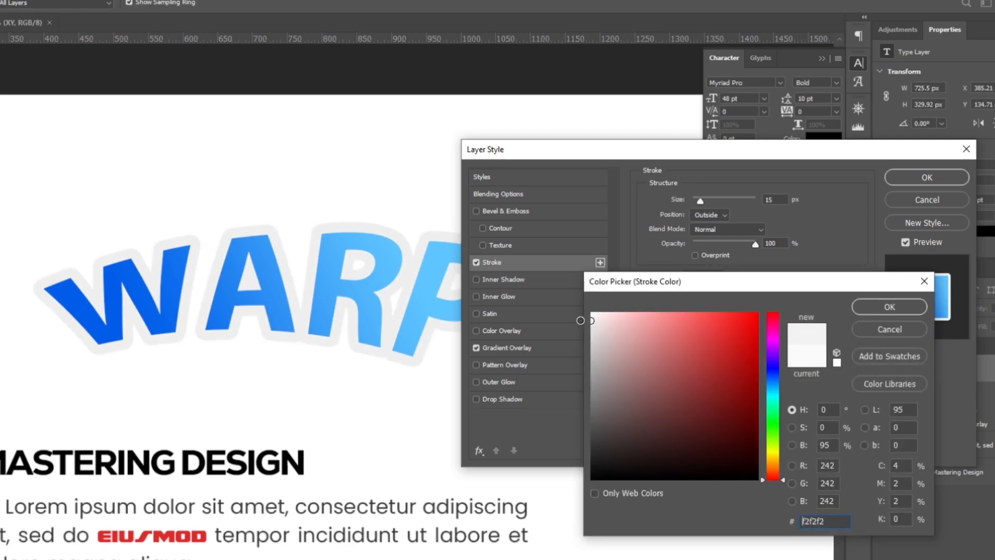
left_click(589, 319)
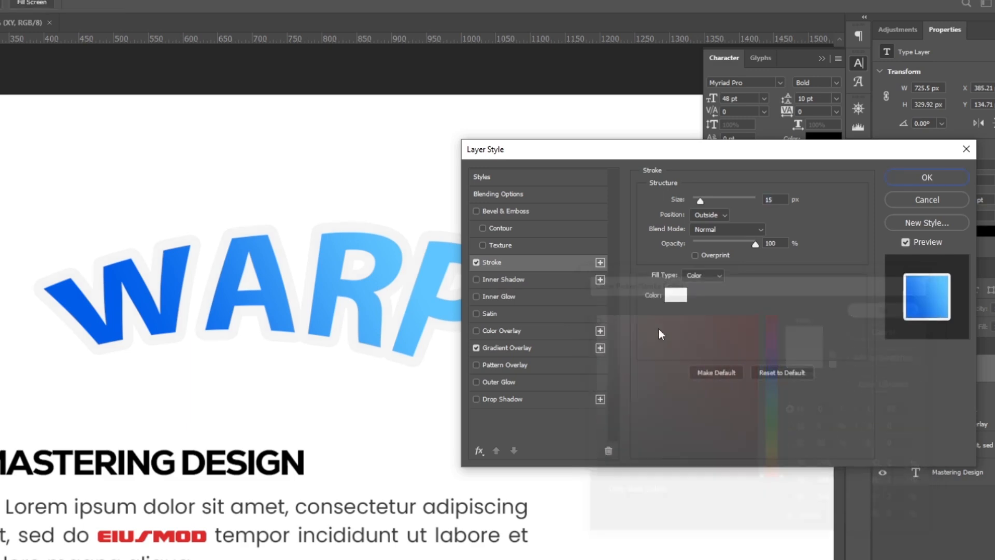
left_click(871, 310)
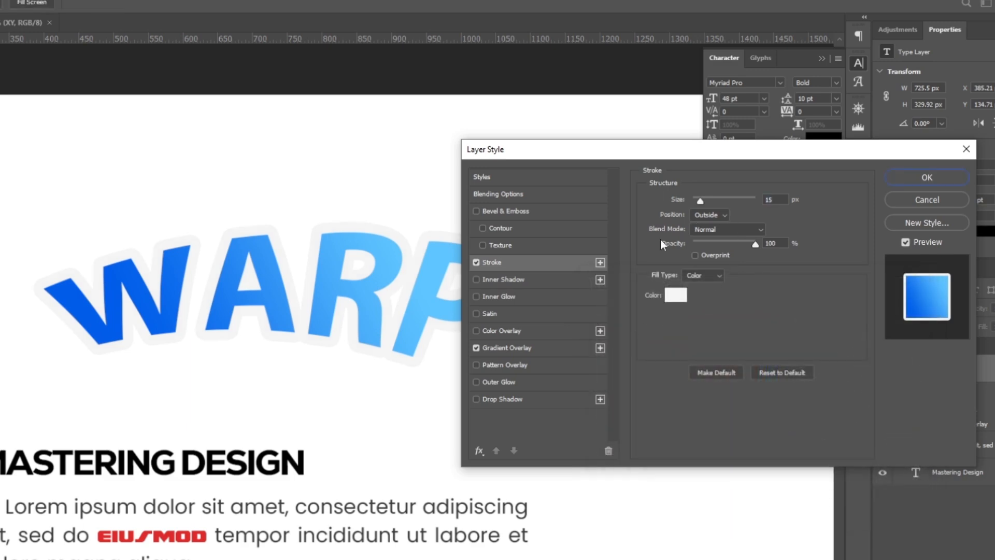
- Try a darker grey, #c9c9c9, as the stroke colour
left_click(676, 295)
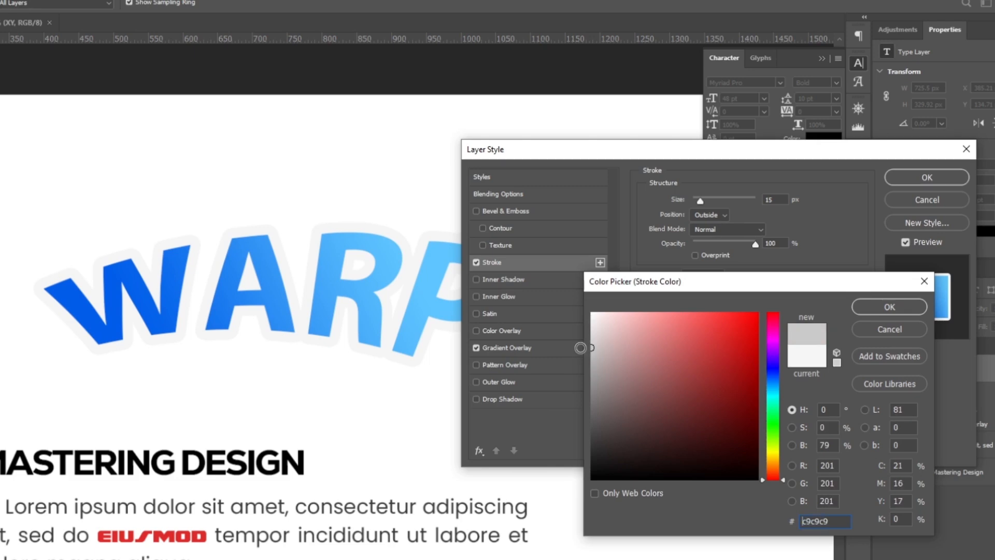
left_click(590, 348)
left_click(865, 308)
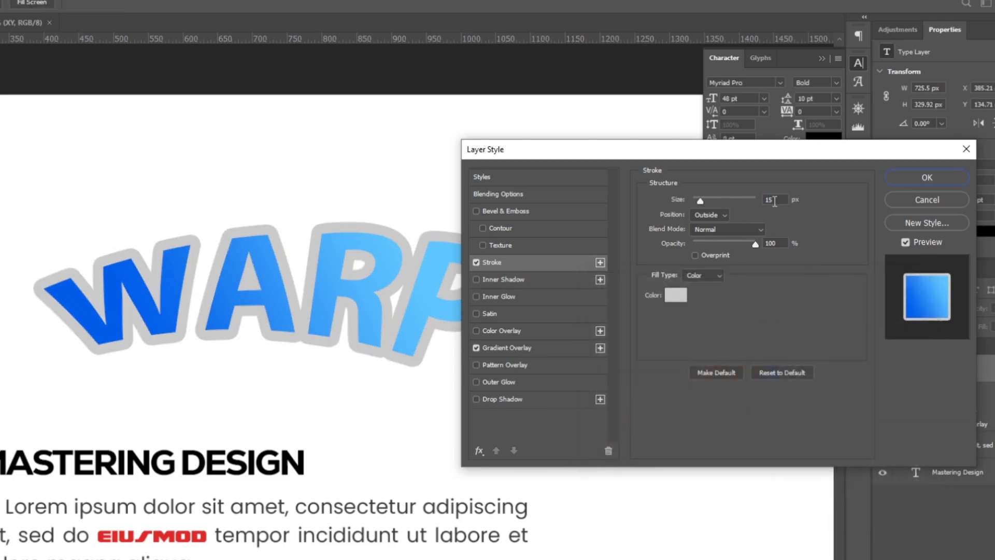
- Reduce the stroke size to 10 px
left_click(774, 200)
key("Down")
key("Down")
key("Down")
key("Down")
key("Down")
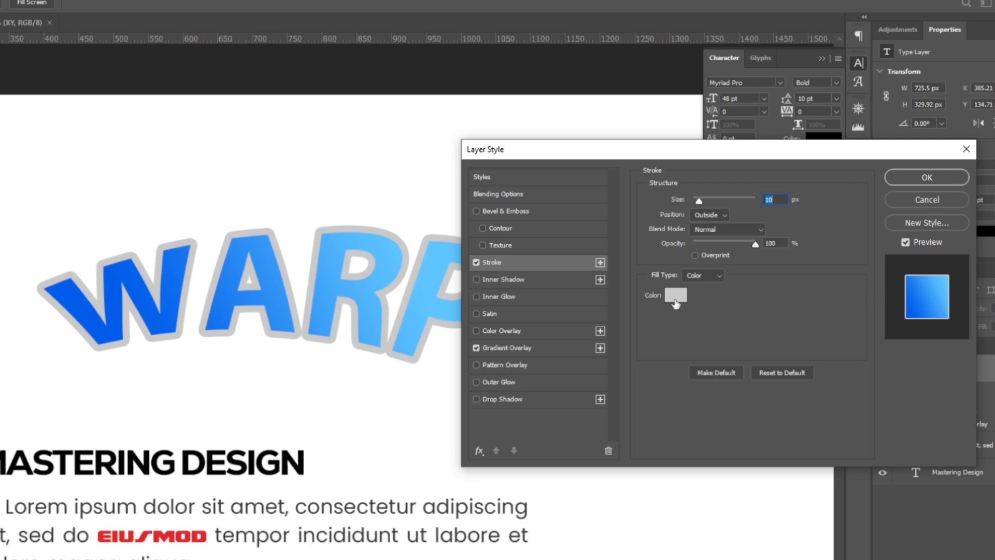
- Set the stroke colour to light grey #f2f2f2
left_click(676, 295)
left_click_drag(637, 314, 592, 320)
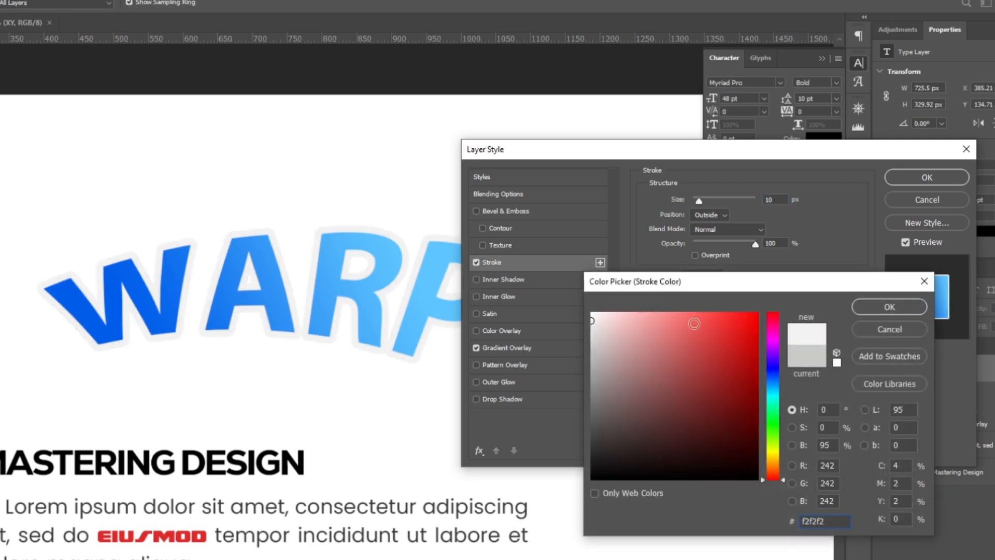
left_click(872, 303)
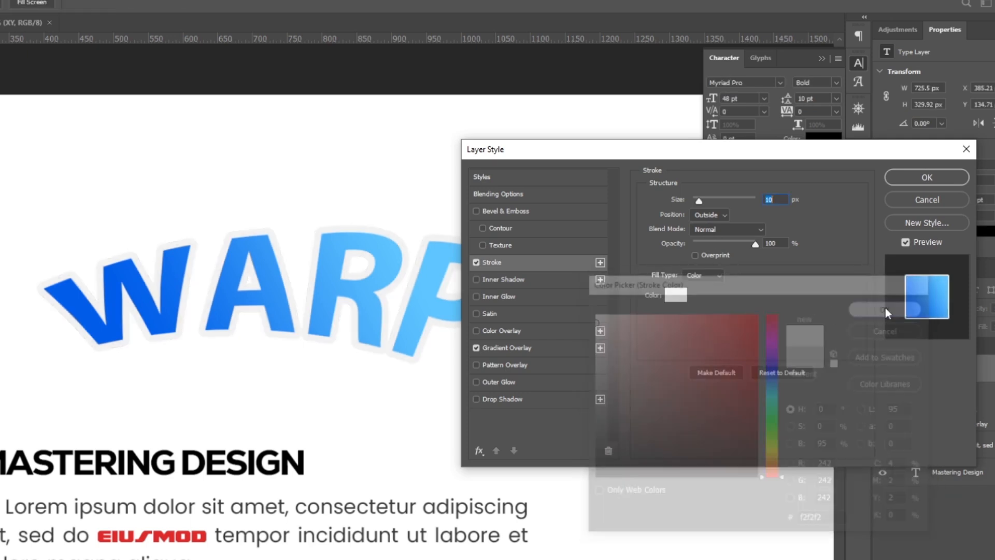
- Add a Drop Shadow with a distance of 34 px and a size of 49 px, and apply the layer styles
left_click(506, 401)
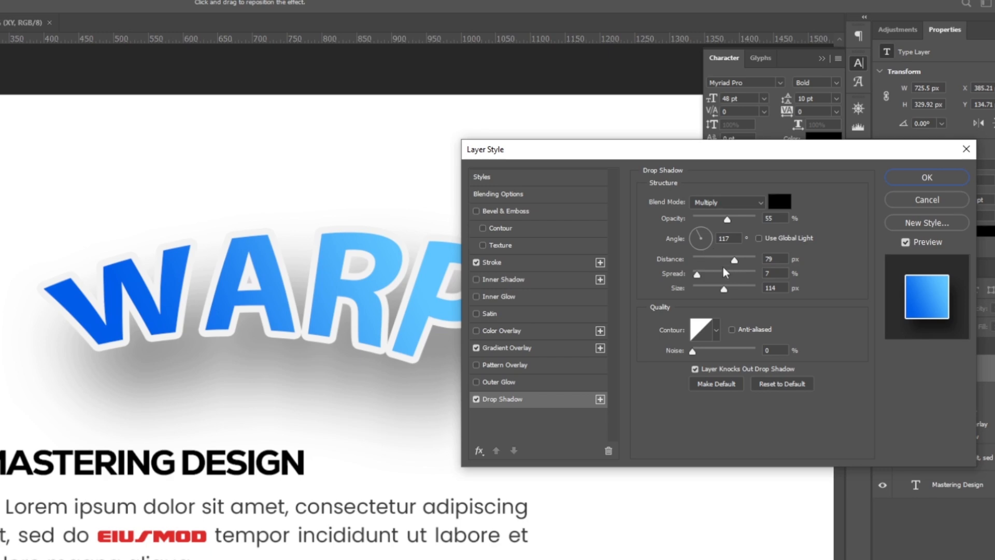
left_click_drag(735, 259, 709, 292)
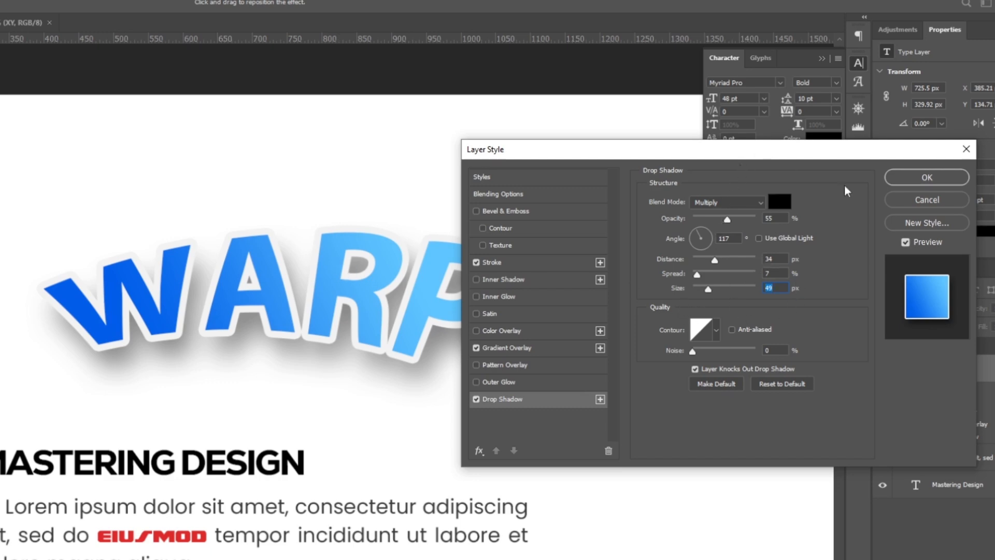
left_click(916, 178)
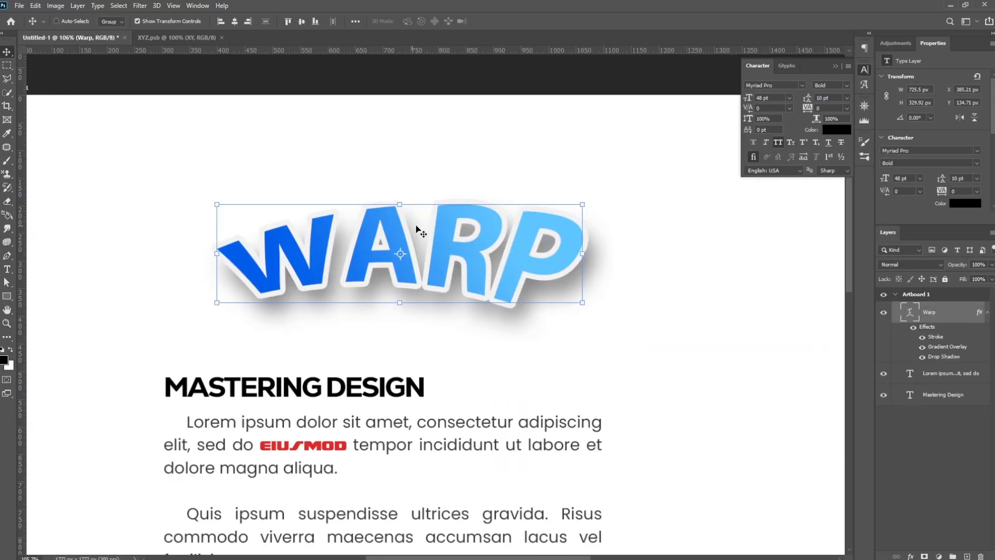
- Move the warped text to about X 302 px, Y 165 px, above the "Mastering Design" heading, and deselect it
left_click_drag(485, 251, 430, 264)
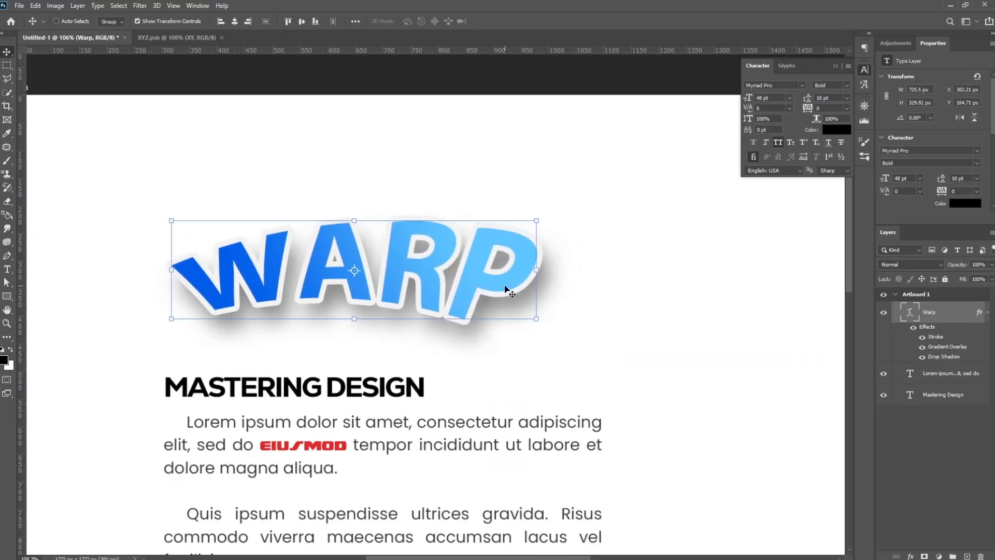
key("ctrl+1")
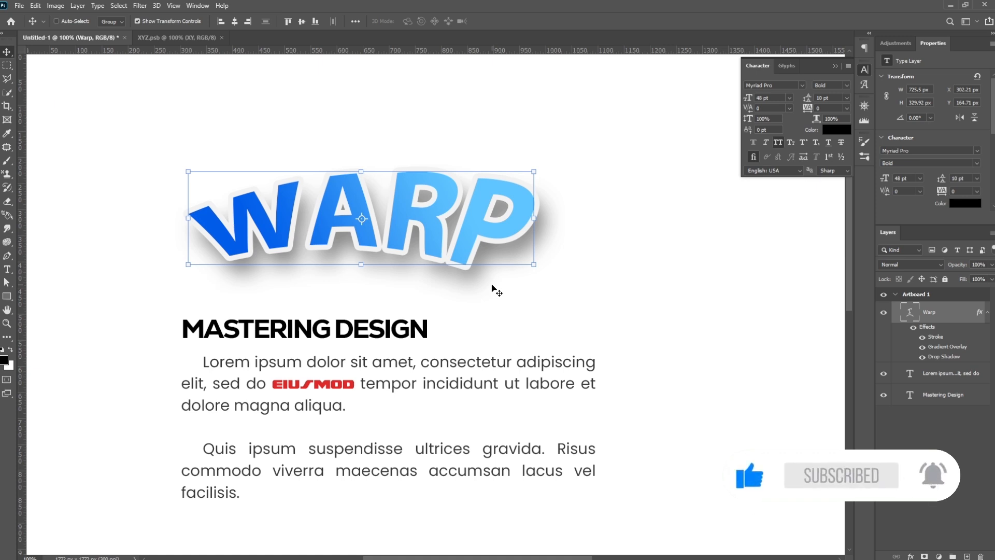
left_click(625, 263)
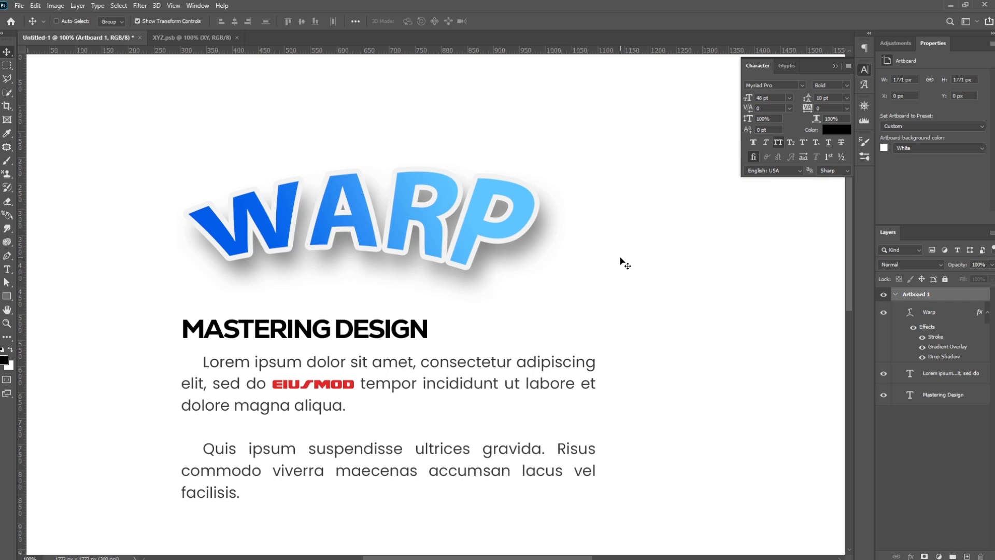